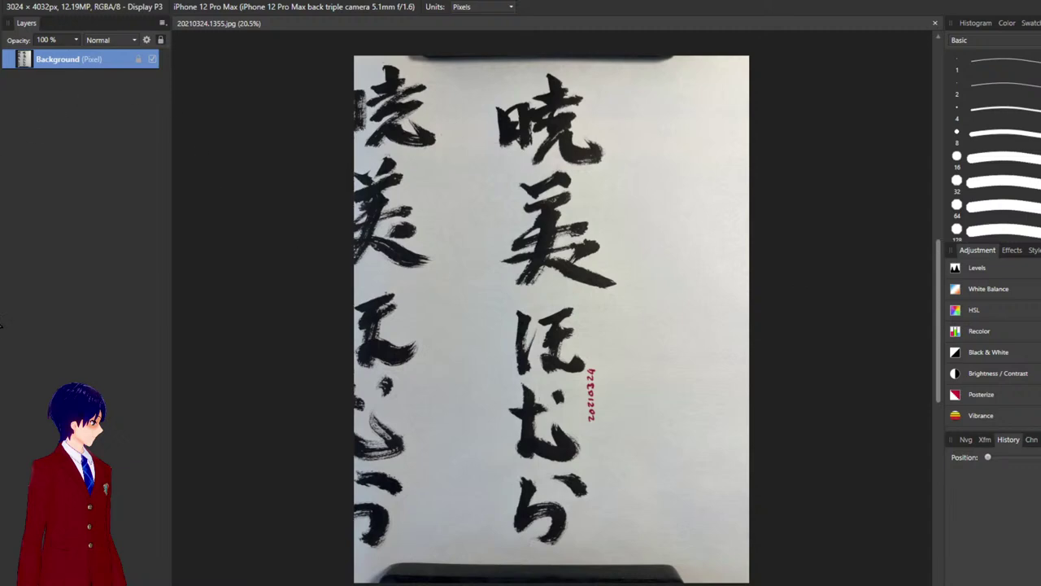
# - Crop the photo to the single complete calligraphy column beside the red date, about 1147 × 3729 px
pyautogui.press('c')
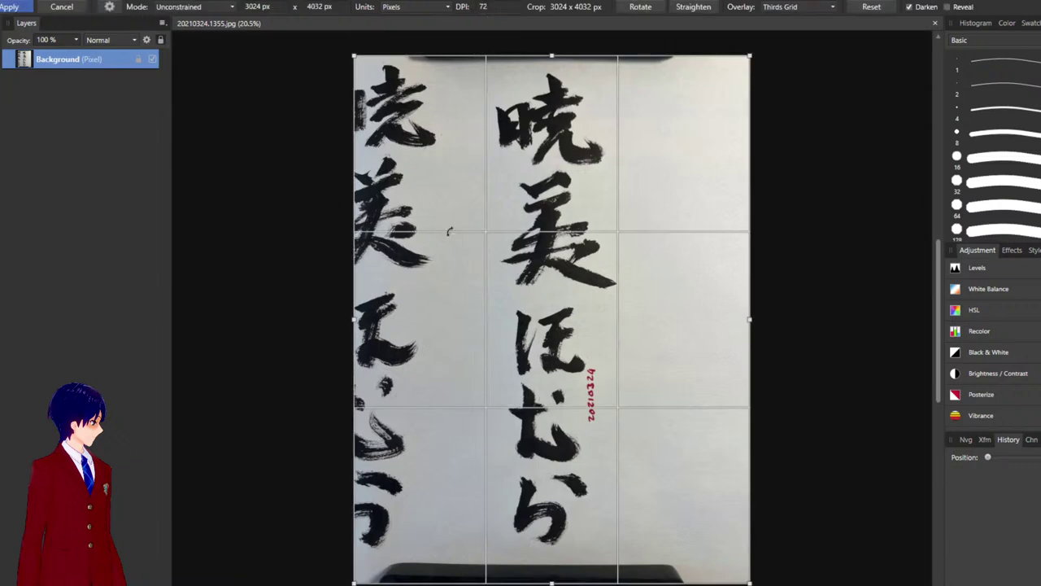
pyautogui.moveTo(354, 321); pyautogui.dragTo(481, 319)
pyautogui.moveTo(750, 321); pyautogui.dragTo(631, 321)
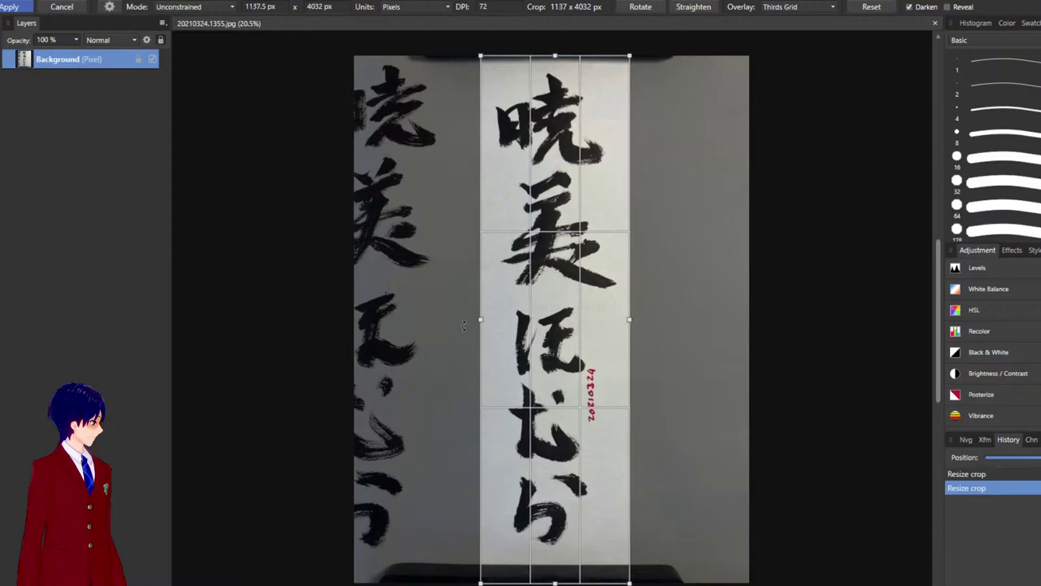
pyautogui.moveTo(483, 321); pyautogui.dragTo(480, 321)
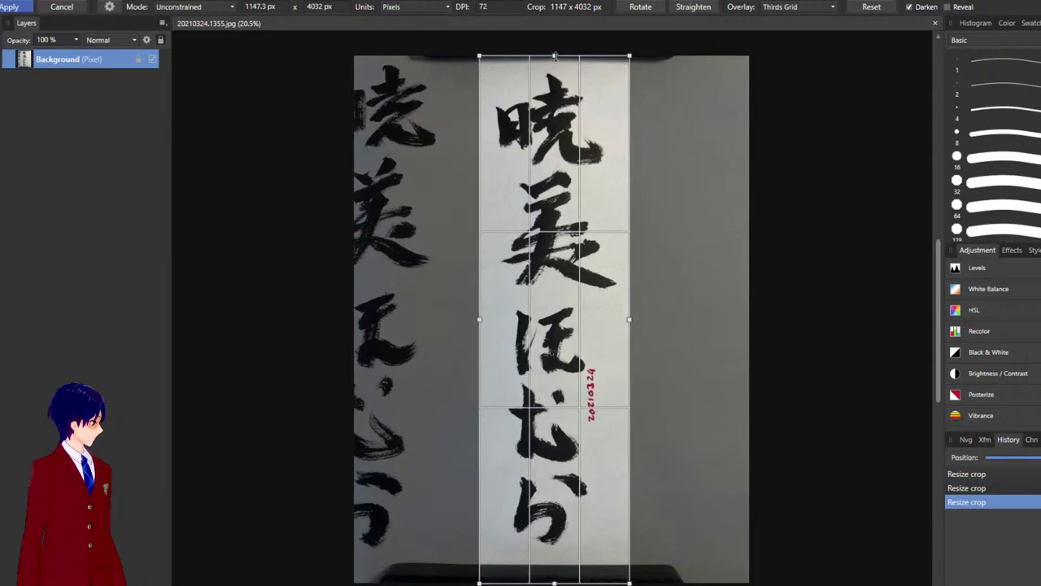
pyautogui.moveTo(556, 56); pyautogui.dragTo(553, 69)
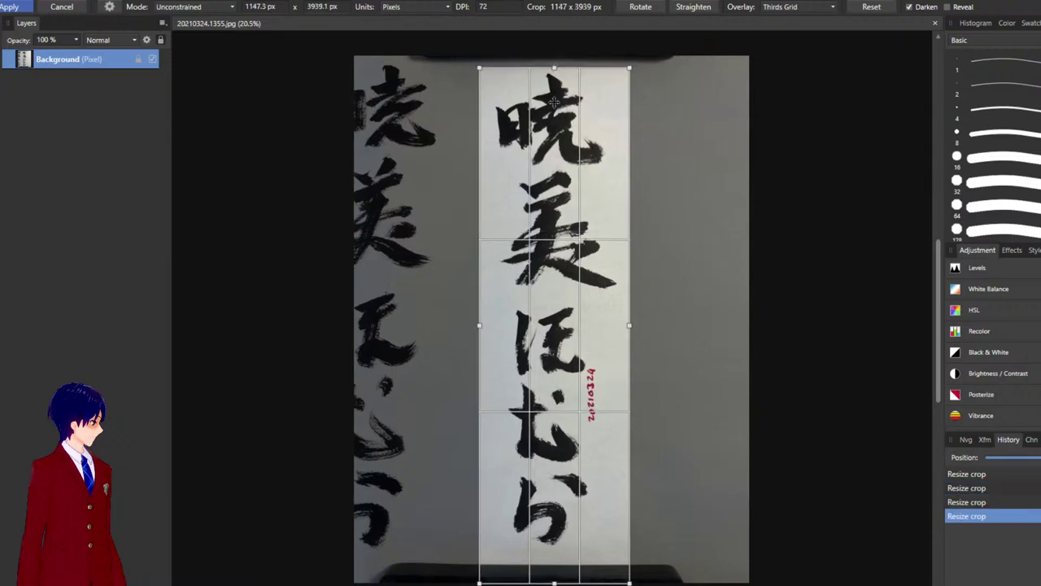
pyautogui.moveTo(554, 583); pyautogui.dragTo(554, 556)
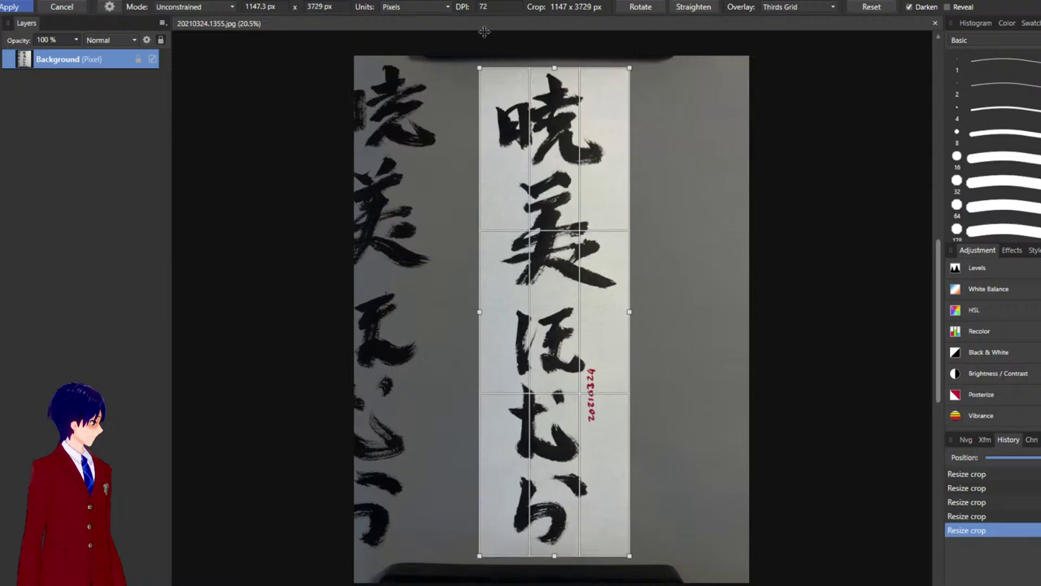
pyautogui.click(14, 8)
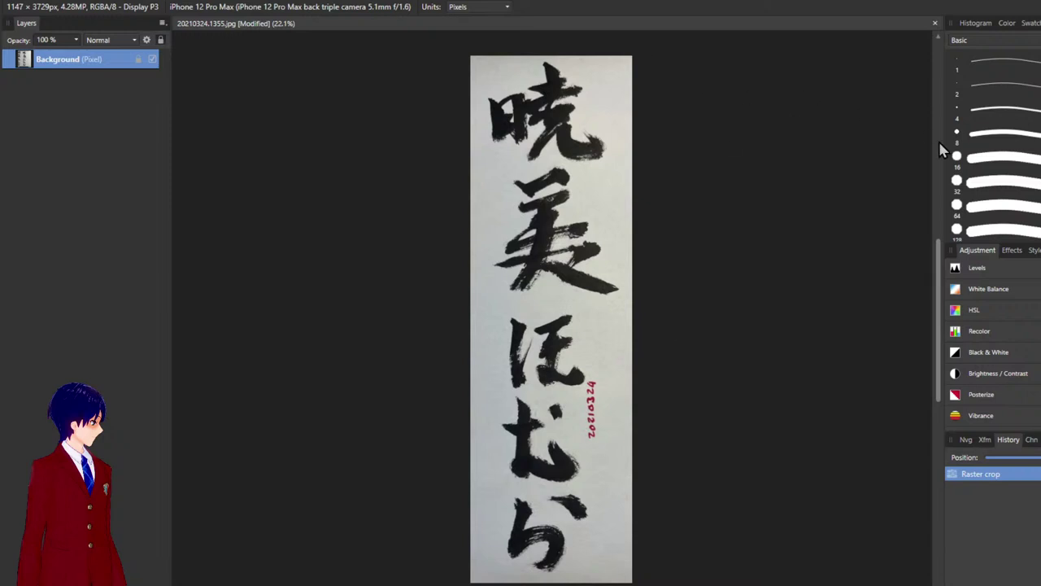
# - Add a default Levels adjustment to the cropped calligraphy and adjust it to whiten the paper and deepen the black strokes
pyautogui.click(976, 267)
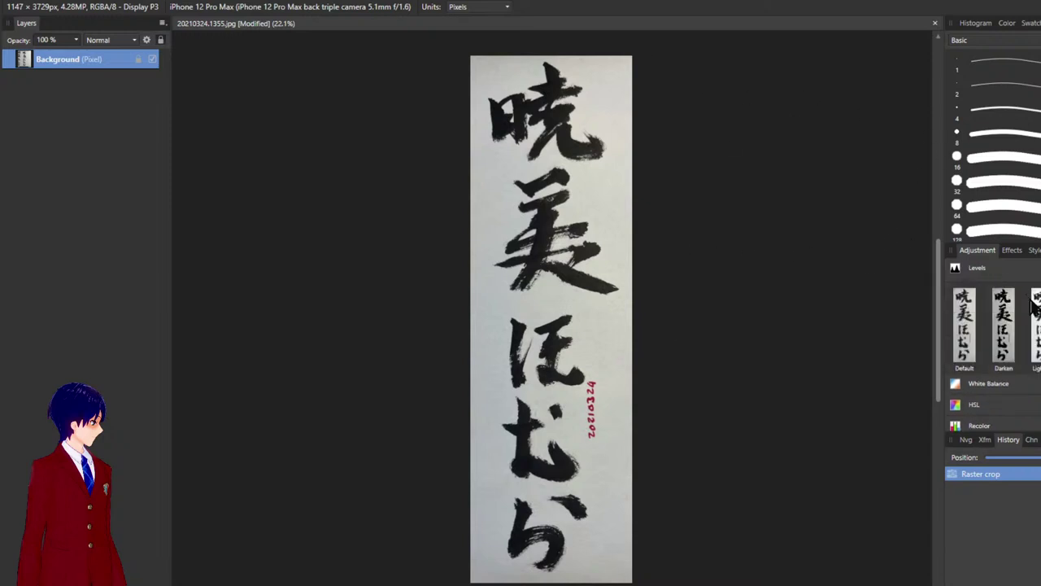
pyautogui.click(965, 326)
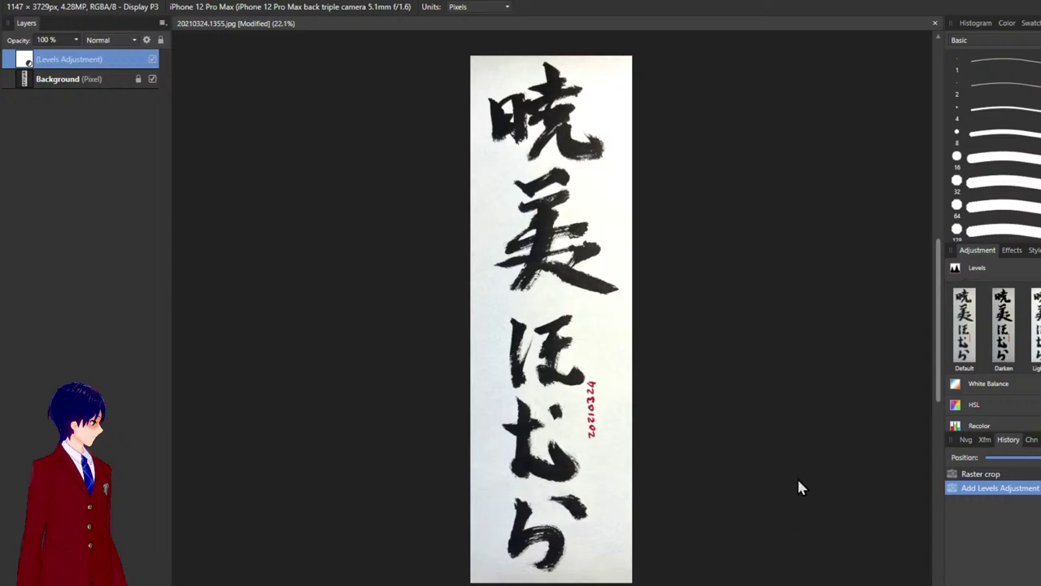
pyautogui.scroll(7, 547, 569)
pyautogui.moveTo(475, 538); pyautogui.dragTo(575, 270)
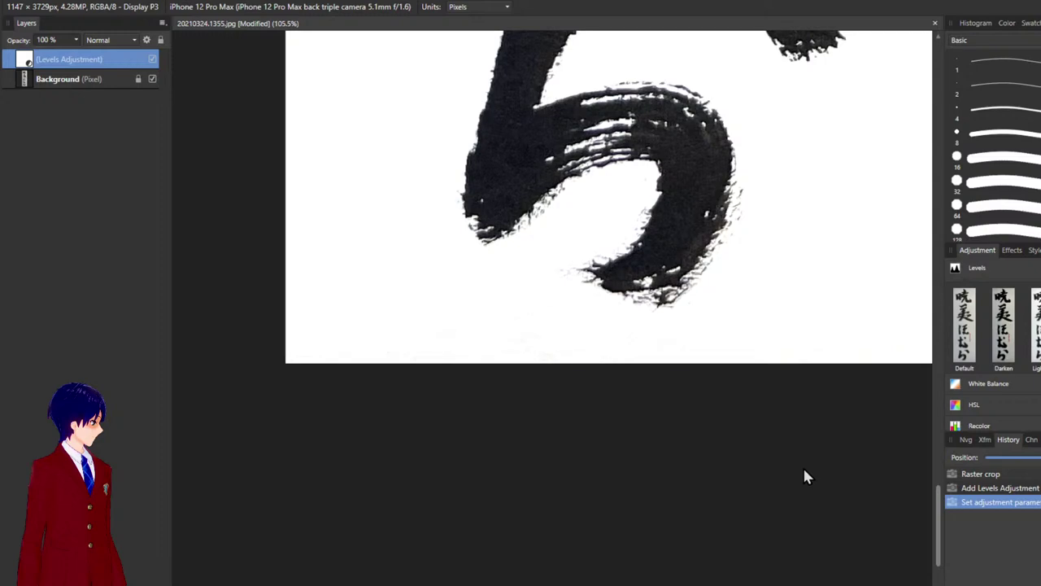
pyautogui.scroll(-6, 439, 357)
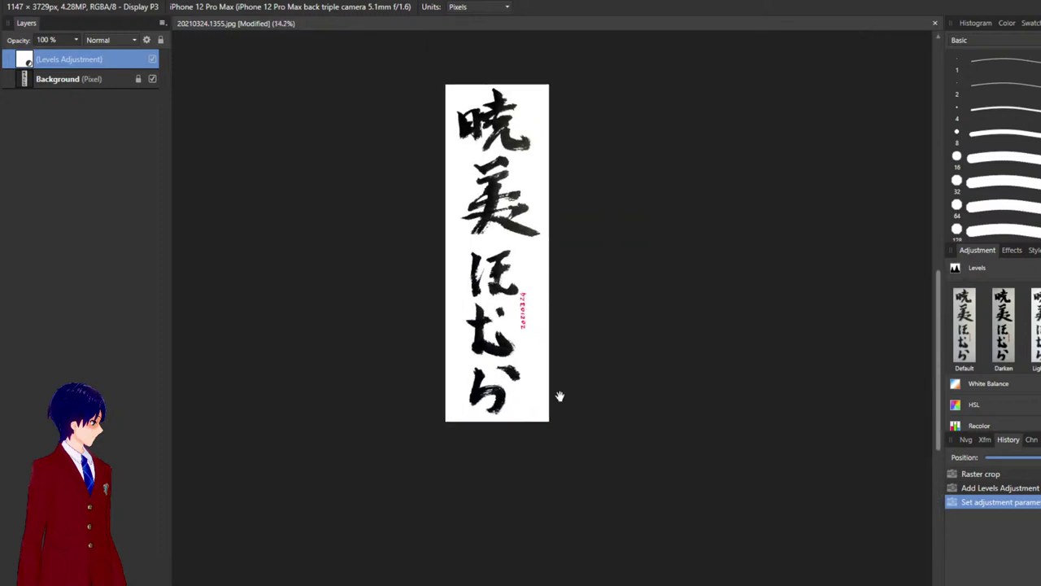
pyautogui.scroll(8, 559, 396)
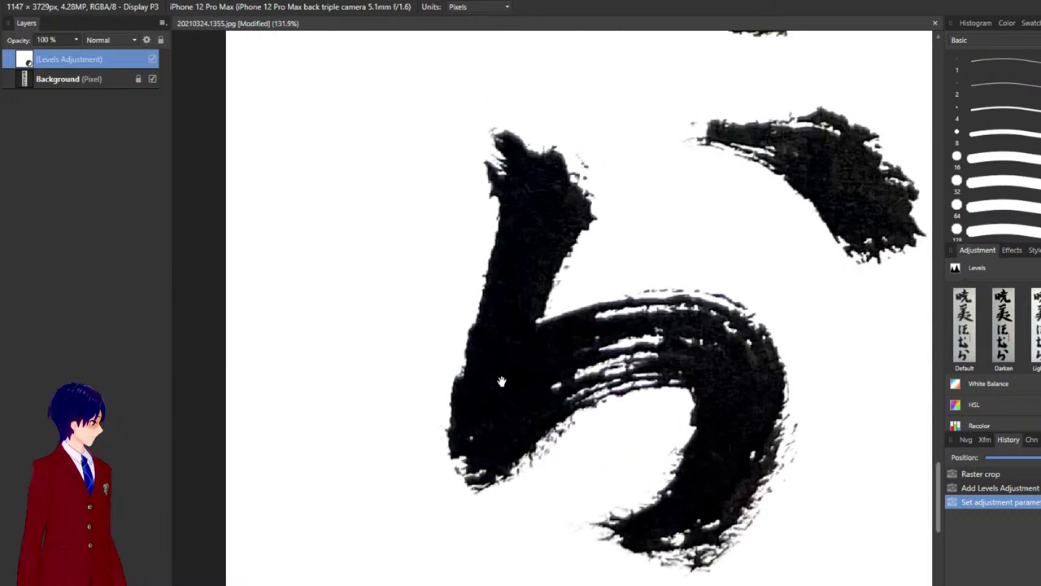
# - Check the brush strokes across the levelled calligraphy and save the image
pyautogui.scroll(-3, 501, 382)
pyautogui.scroll(-3, 374, 523)
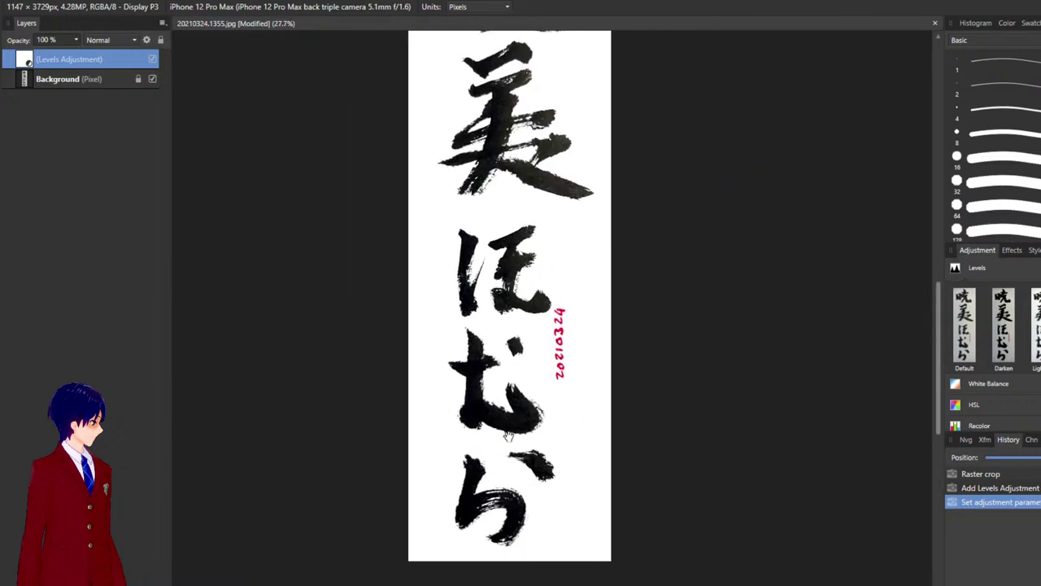
pyautogui.scroll(4, 507, 436)
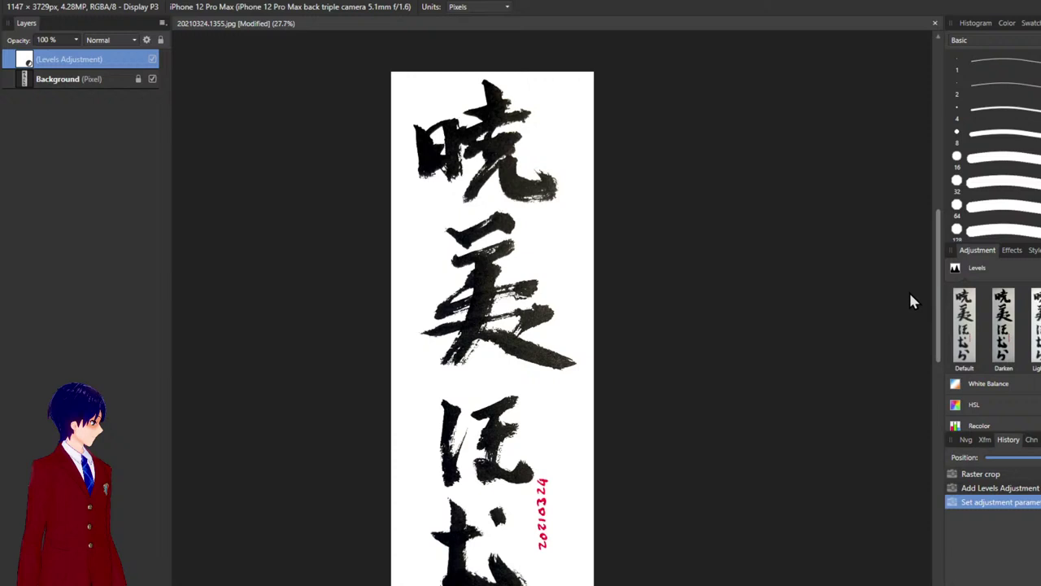
pyautogui.moveTo(751, 379); pyautogui.dragTo(797, 272)
pyautogui.scroll(-2, 795, 320)
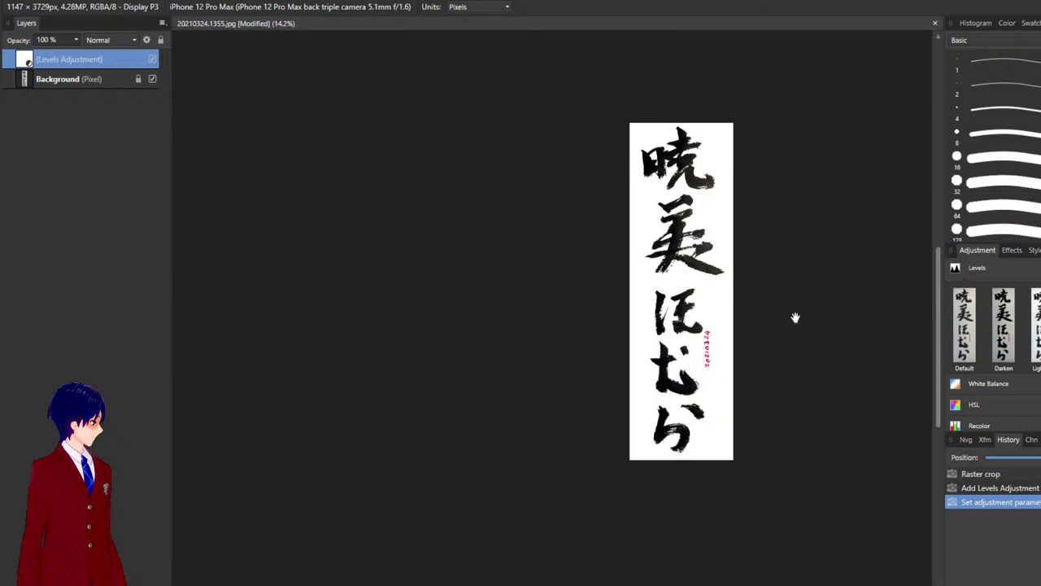
pyautogui.moveTo(795, 317); pyautogui.dragTo(667, 314)
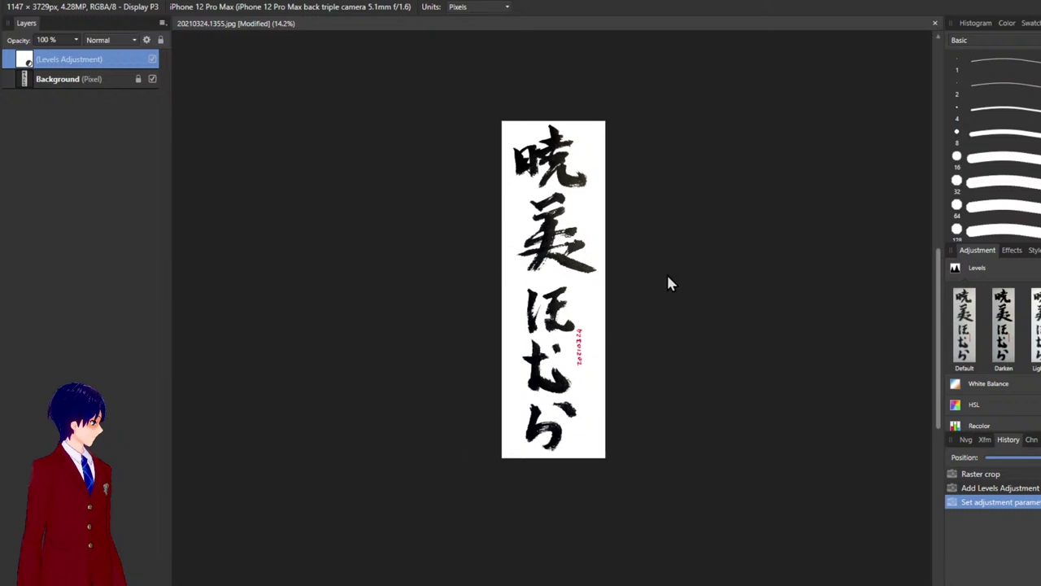
pyautogui.hotkey('ctrl', 's')
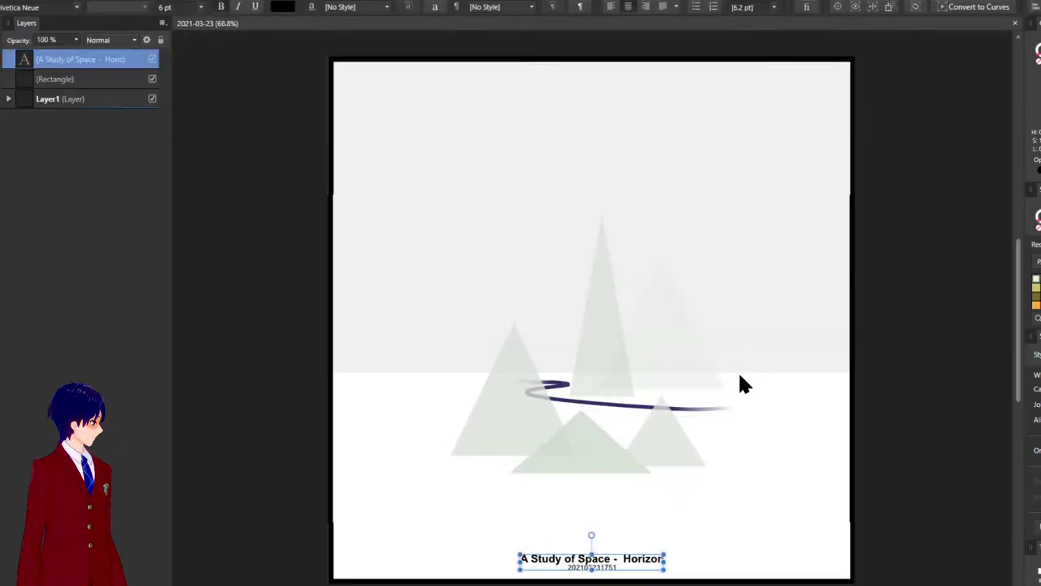
# - Examine the whole "A Study of Space - Horizon" composition with its triangles, curve and horizon
pyautogui.click(816, 343)
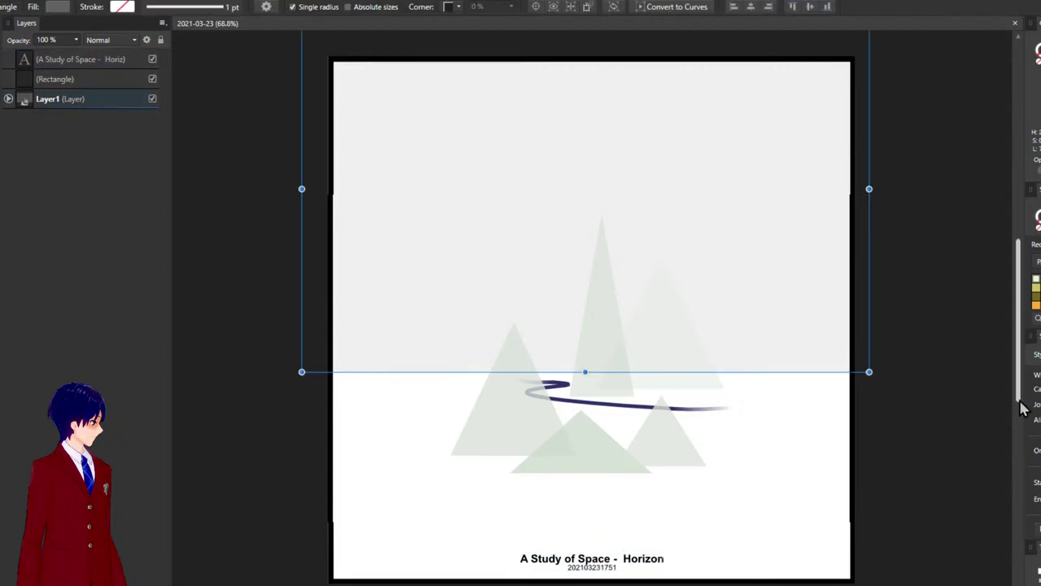
pyautogui.click(964, 427)
pyautogui.moveTo(964, 427); pyautogui.dragTo(945, 425)
pyautogui.scroll(-3, 894, 427)
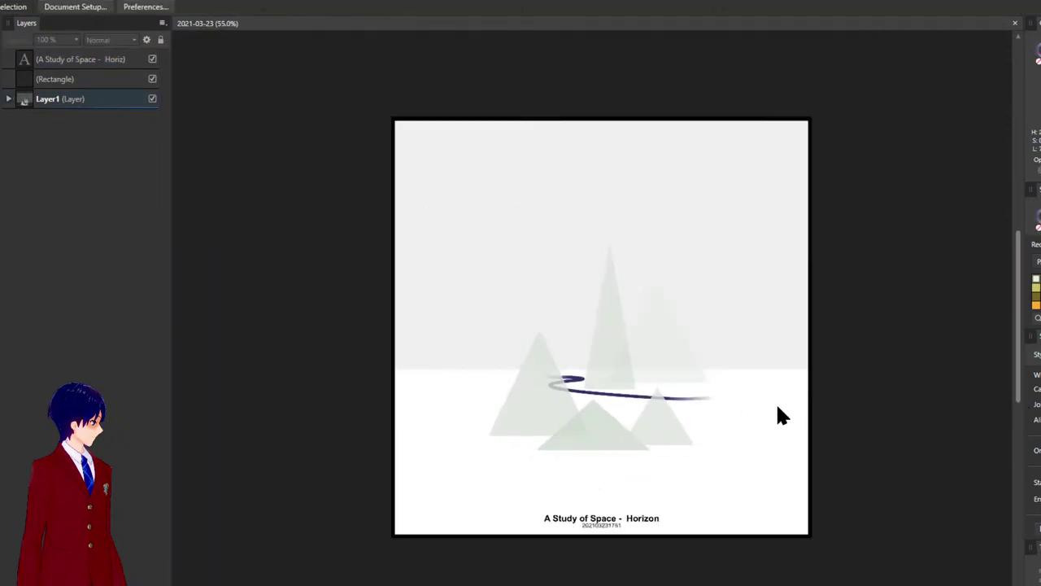
pyautogui.scroll(3, 836, 444)
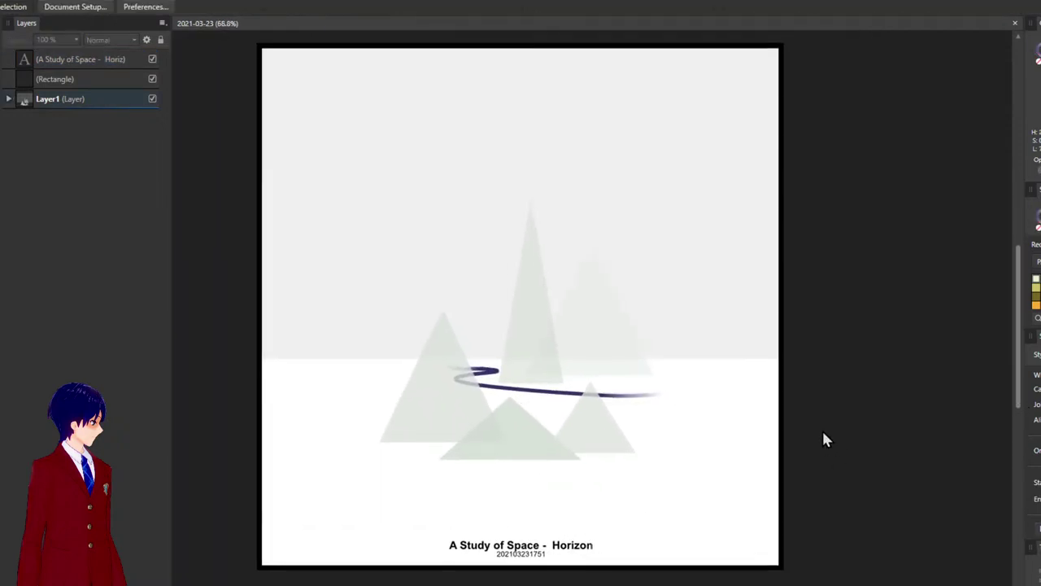
pyautogui.moveTo(826, 435); pyautogui.dragTo(831, 436)
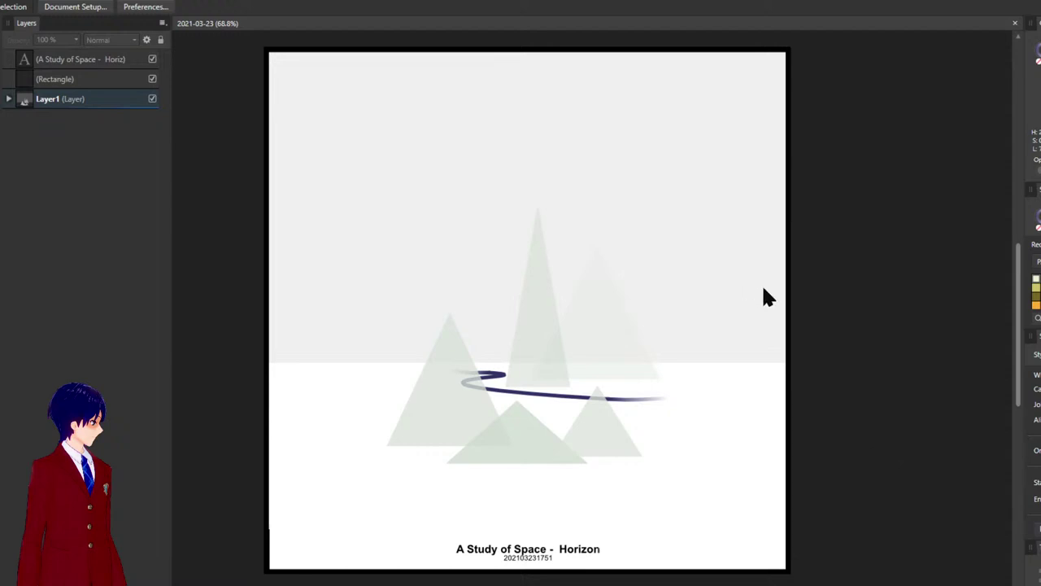
pyautogui.scroll(-2, 838, 395)
pyautogui.scroll(1, 840, 392)
pyautogui.scroll(-1, 823, 389)
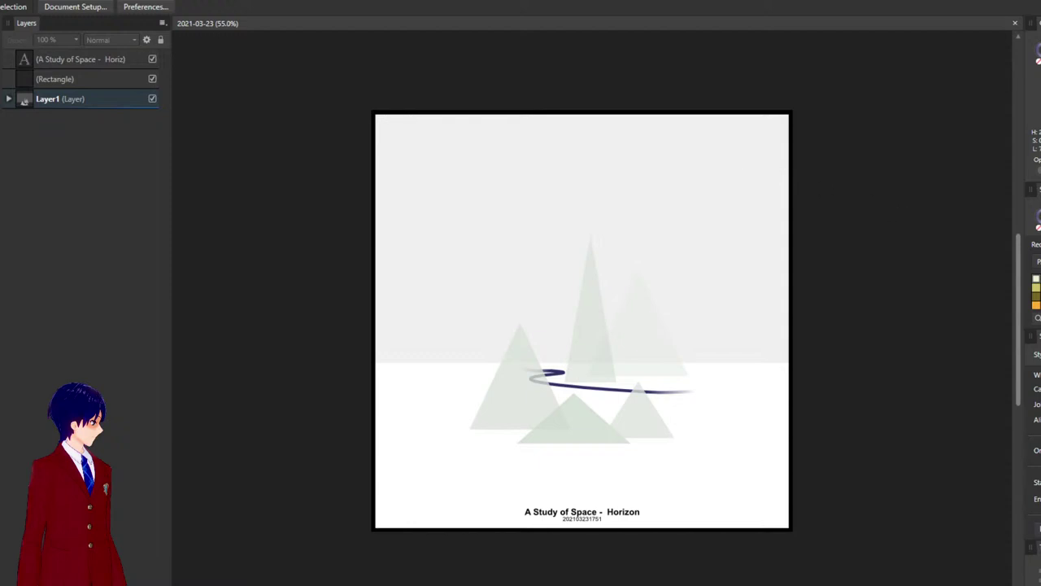
# - Delete the light grey sky rectangle behind the triangles
pyautogui.click(798, 342)
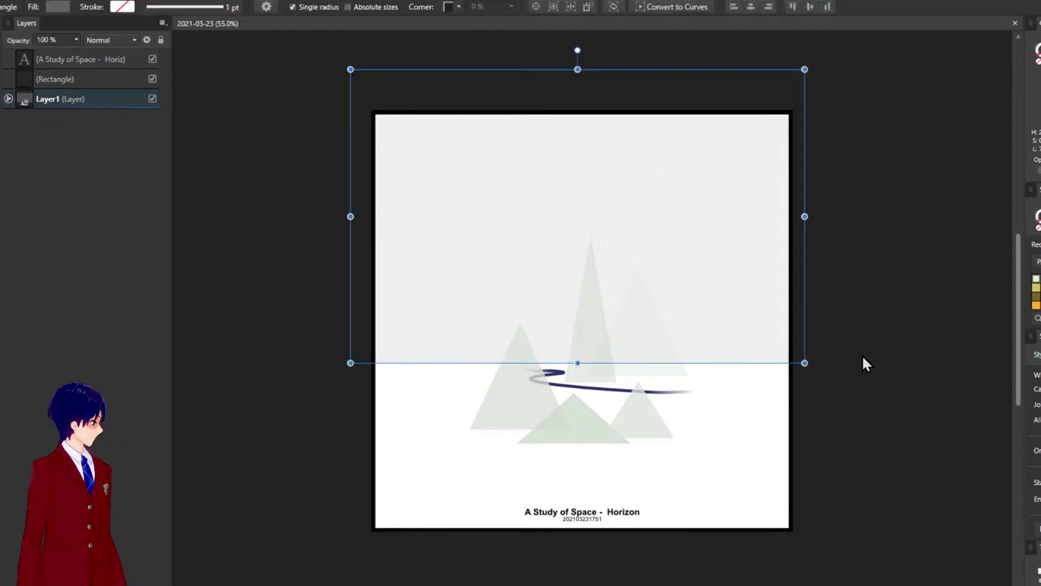
pyautogui.click(862, 358)
pyautogui.click(707, 277)
pyautogui.click(858, 444)
pyautogui.click(609, 174)
pyautogui.press('Delete')
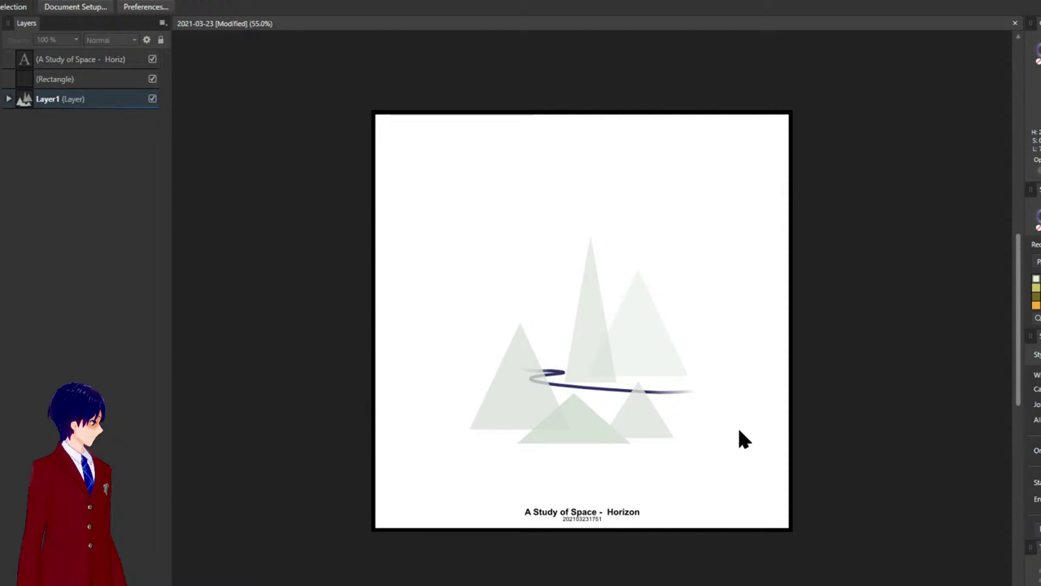
# - Expand Layer1 to show its objects and save the document as 2021-03-24
pyautogui.click(546, 400)
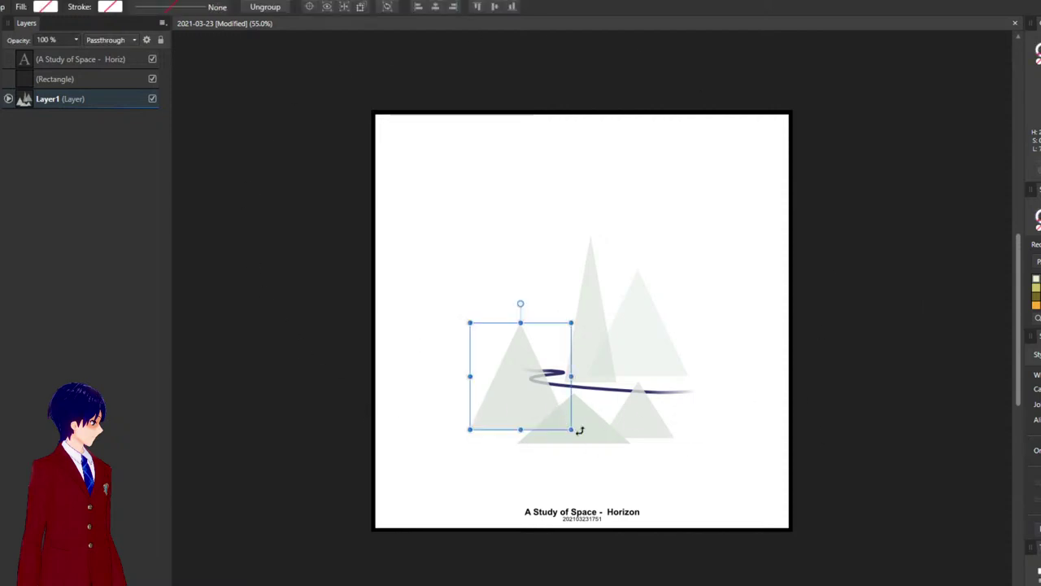
pyautogui.click(8, 98)
pyautogui.click(278, 309)
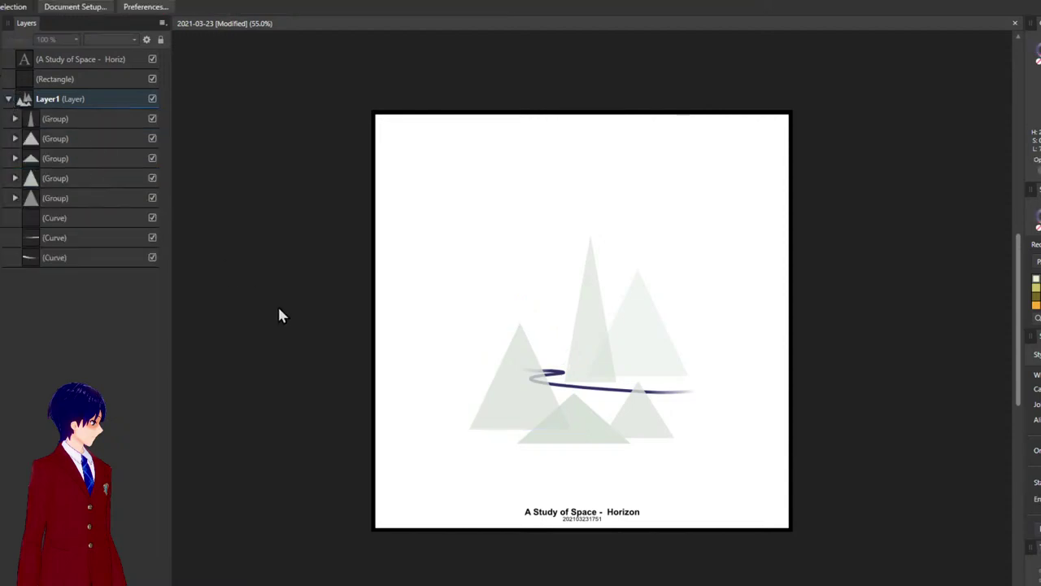
pyautogui.press('Return')
# - Undo the deletion of the sky rectangle
pyautogui.click(504, 387)
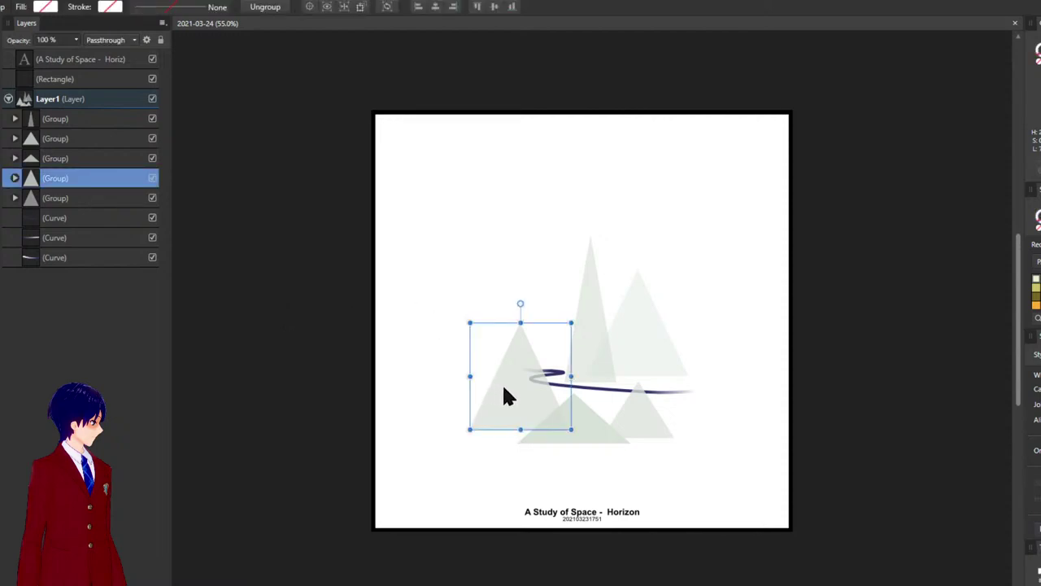
pyautogui.hotkey('ctrl', 'z')
pyautogui.hotkey('ctrl', 'z')
pyautogui.hotkey('ctrl', 'z')
pyautogui.hotkey('ctrl', 'z')
pyautogui.hotkey('ctrl', 'shift', 'z')
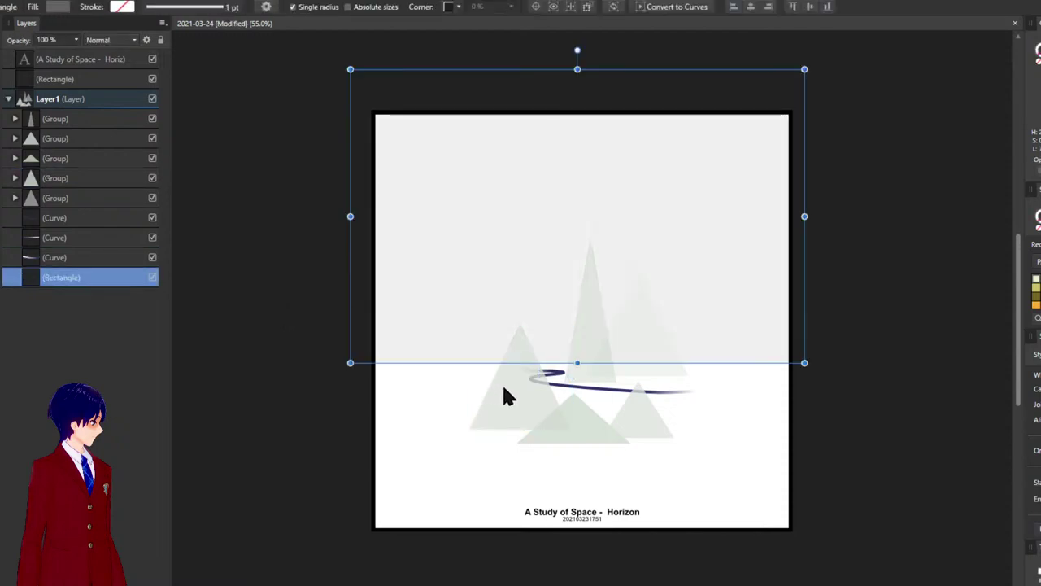
# - Duplicate the sky rectangle downward so the copy covers the ground area below the horizon
pyautogui.click(439, 391)
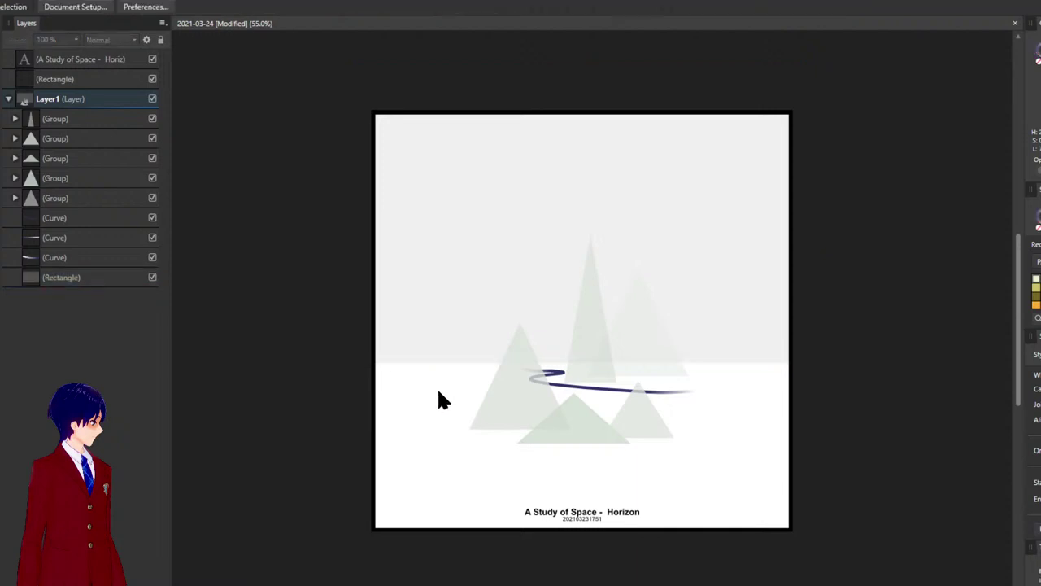
pyautogui.click(426, 235)
pyautogui.moveTo(426, 235); pyautogui.dragTo(432, 494)
pyautogui.click(837, 369)
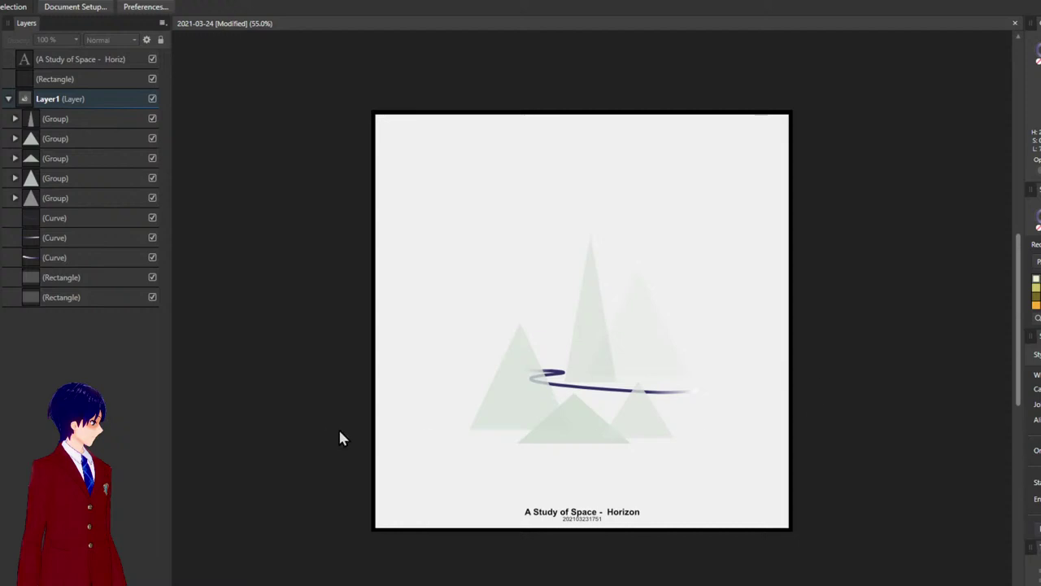
# - Change the fill of the ground rectangle below the horizon to a medium grey
pyautogui.click(409, 440)
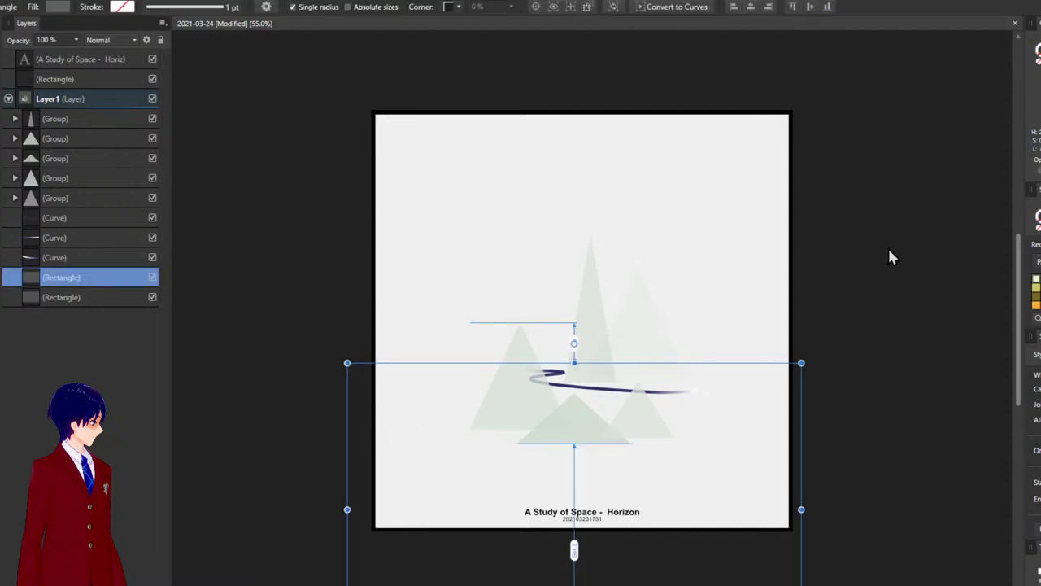
pyautogui.click(814, 380)
pyautogui.click(423, 397)
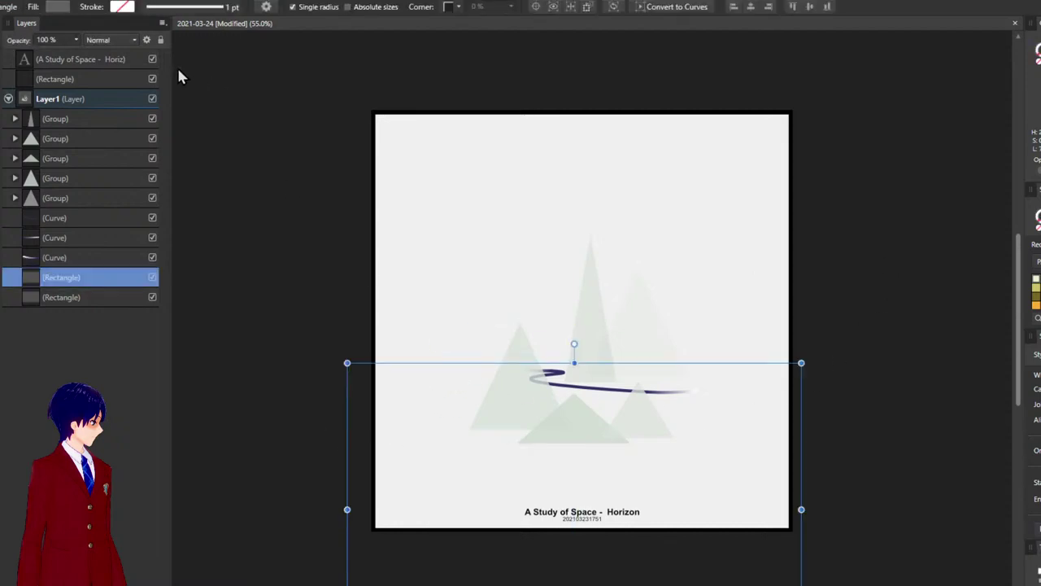
pyautogui.hotkey('ctrl', 'z')
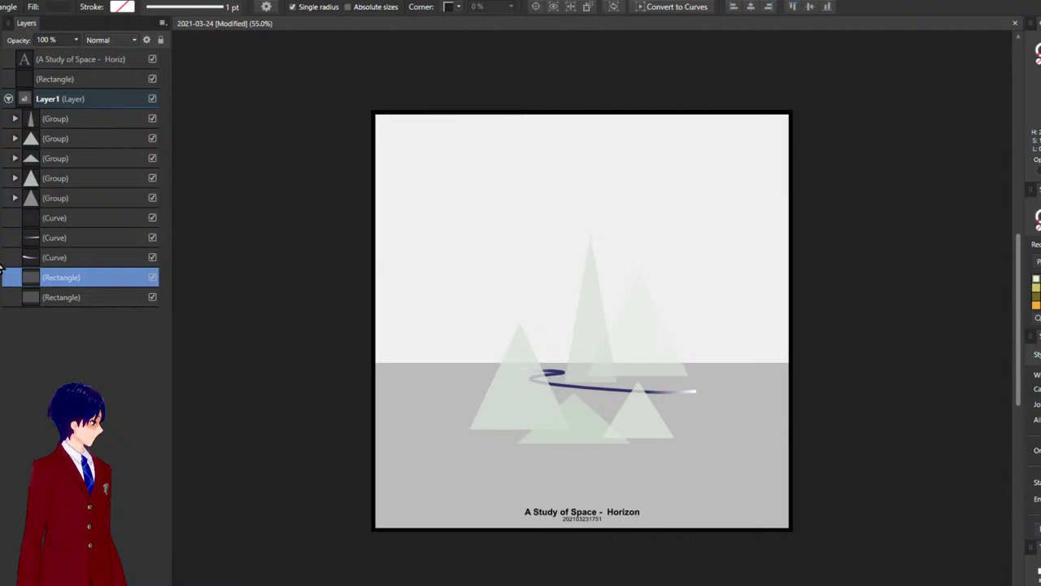
# - Change the fill of the sky rectangle above the horizon to a pale bluish grey
pyautogui.click(296, 371)
pyautogui.click(760, 223)
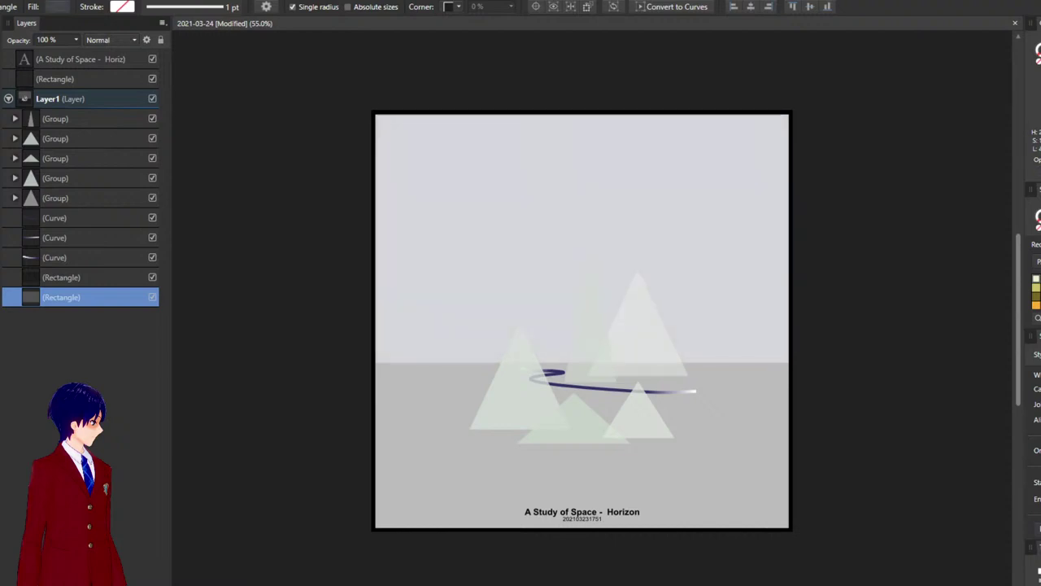
pyautogui.click(919, 351)
# - Change the fill of a triangle inside the tall narrow triangle group to a darker, more saturated green
pyautogui.click(591, 336)
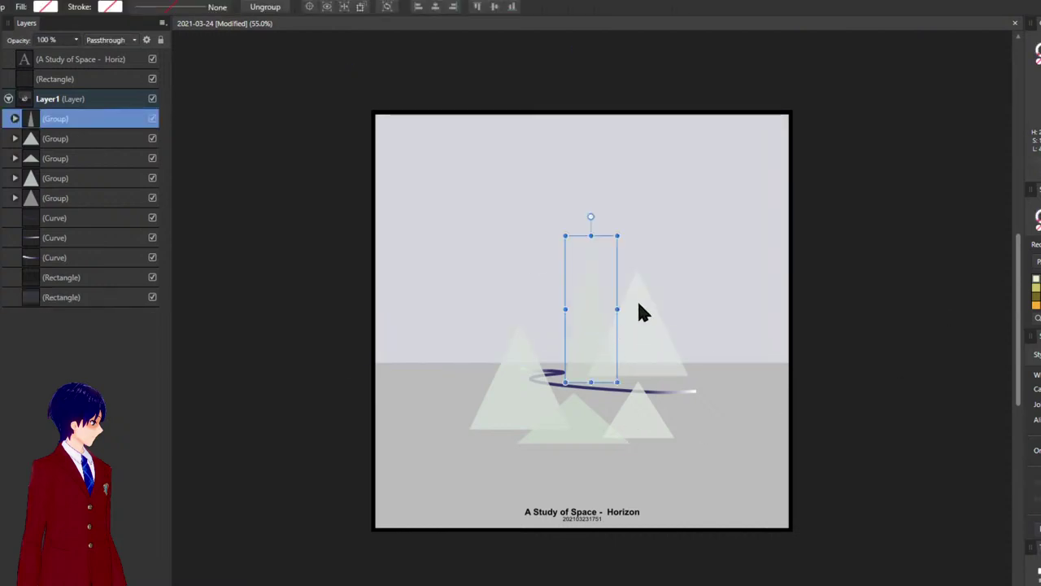
pyautogui.click(15, 119)
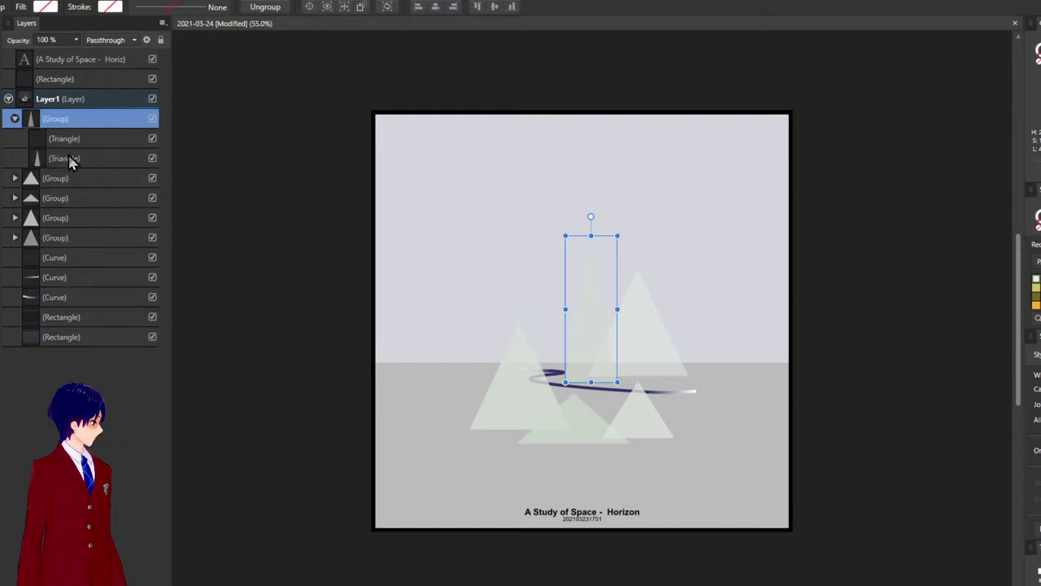
pyautogui.click(63, 158)
pyautogui.click(114, 140)
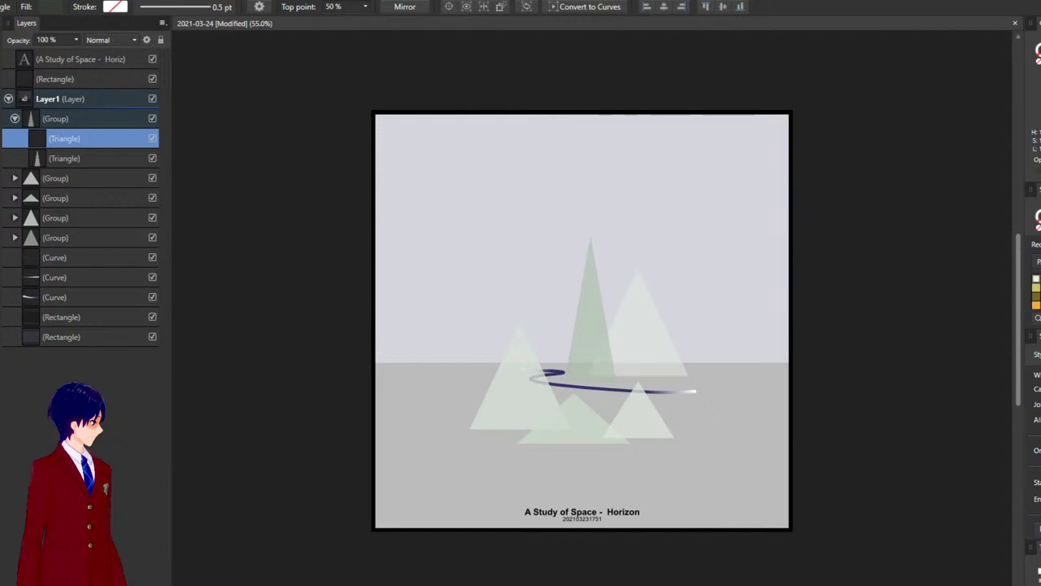
pyautogui.click(923, 291)
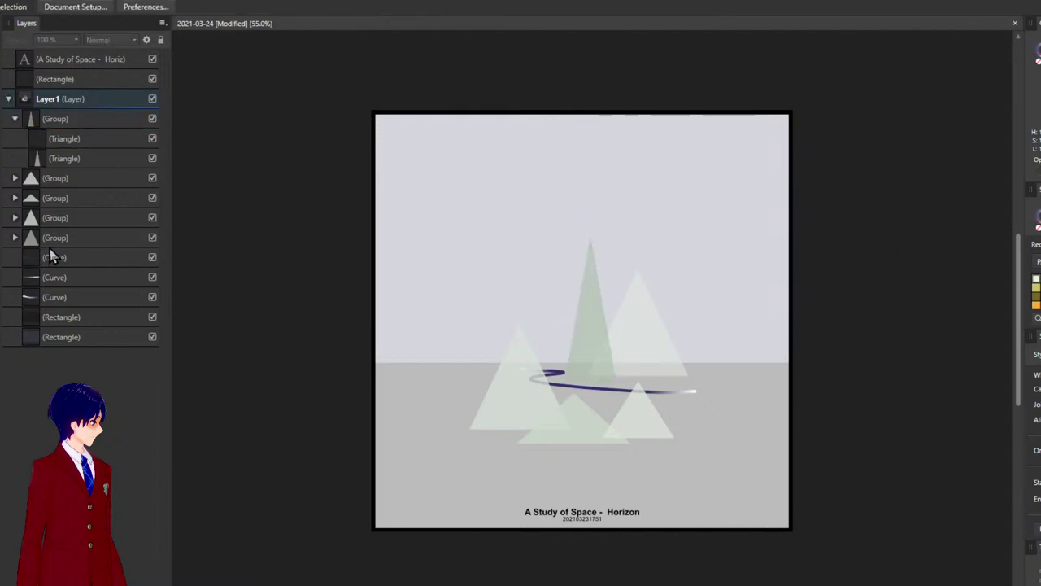
# - Draw a large circle centred over the group of triangles and send it to the back of the layer
pyautogui.press('m')
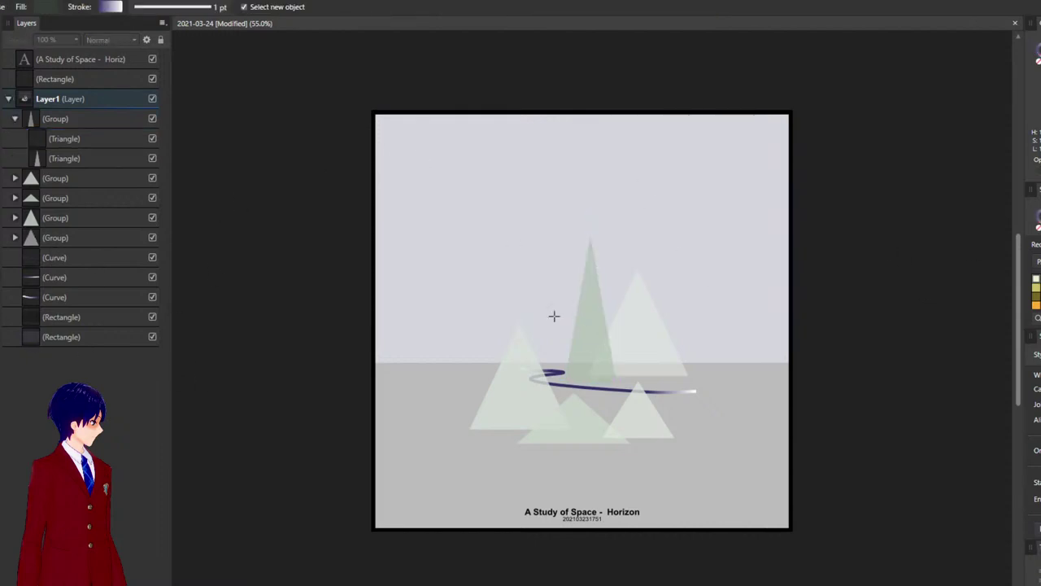
pyautogui.moveTo(465, 304); pyautogui.dragTo(683, 453)
pyautogui.moveTo(608, 436); pyautogui.dragTo(639, 406)
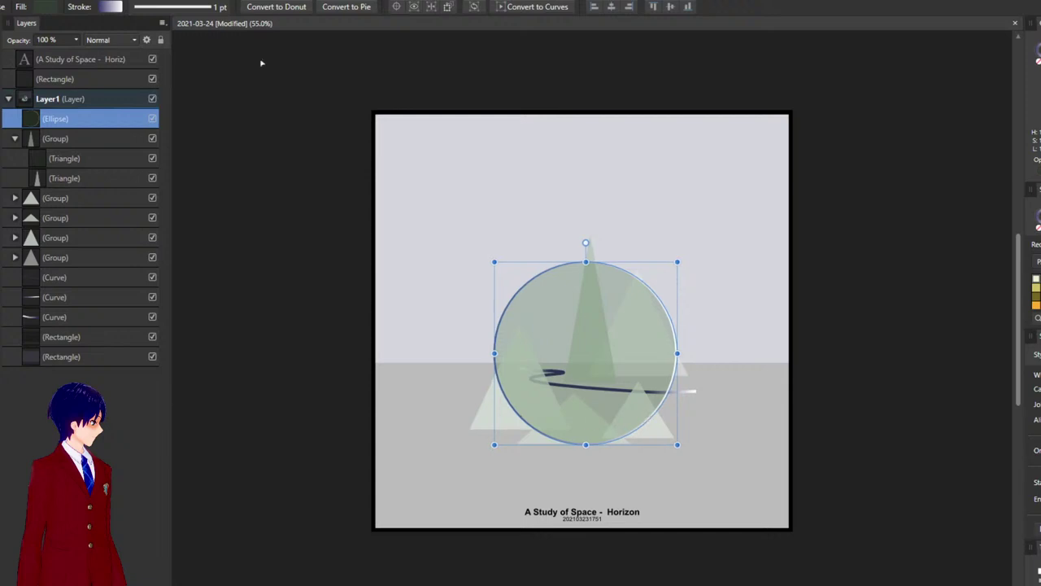
pyautogui.hotkey('ctrl', 'shift', '[')
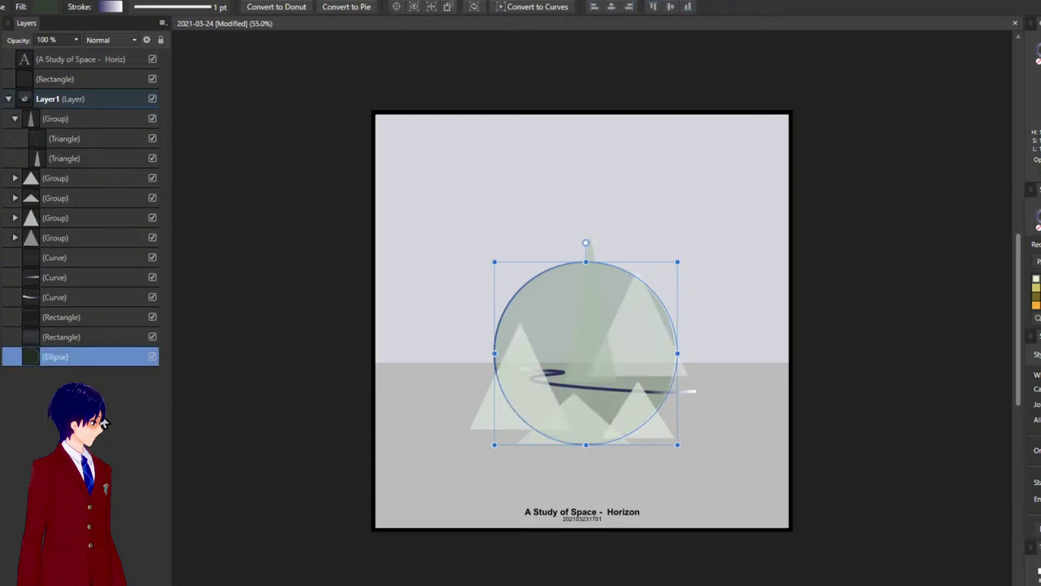
pyautogui.click(252, 189)
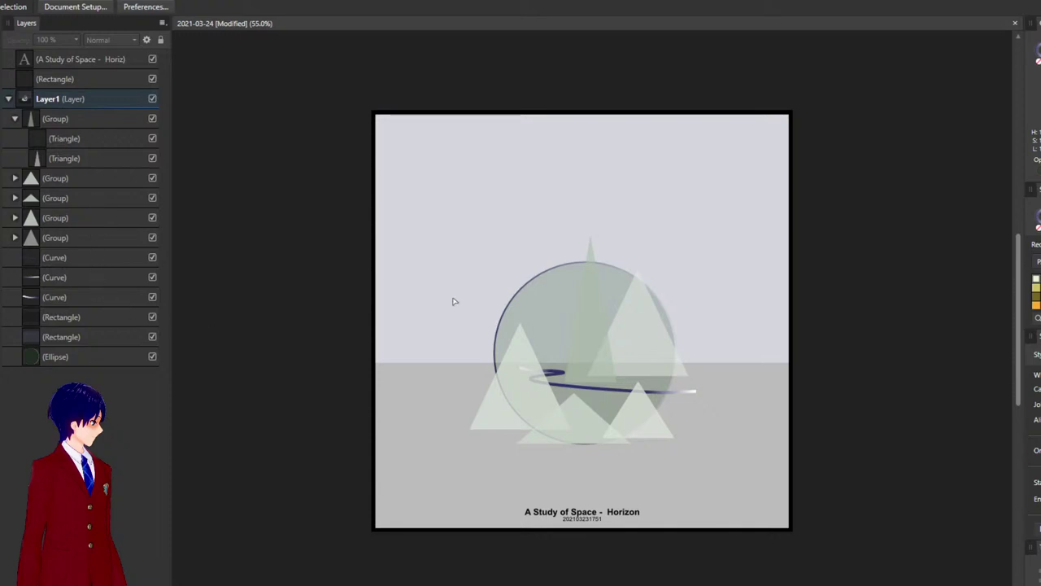
# - Change the fill of the ground rectangle to a darker grey that hides the lower part of the circle
pyautogui.click(472, 396)
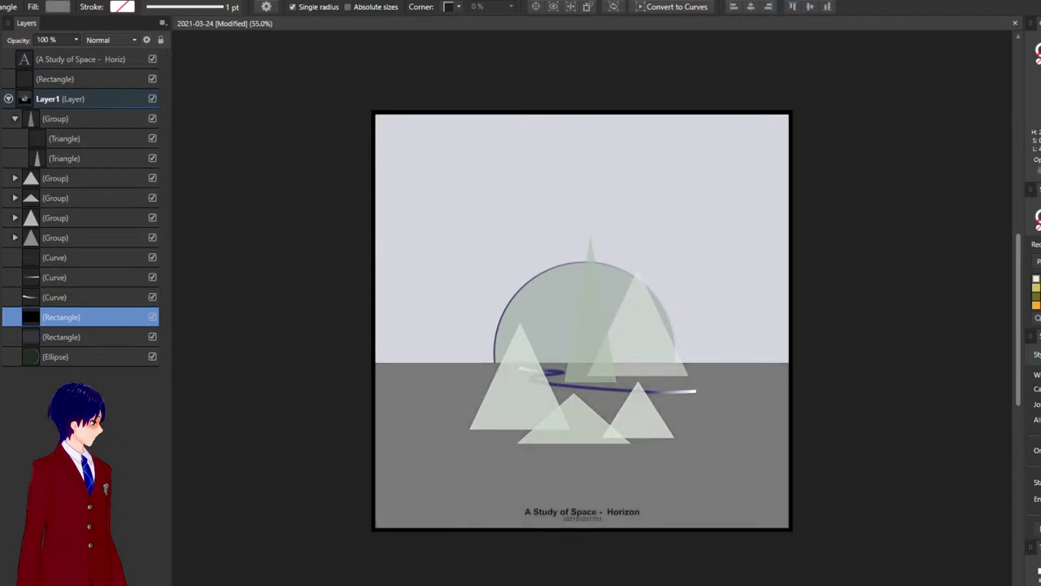
pyautogui.press('v')
pyautogui.click(640, 248)
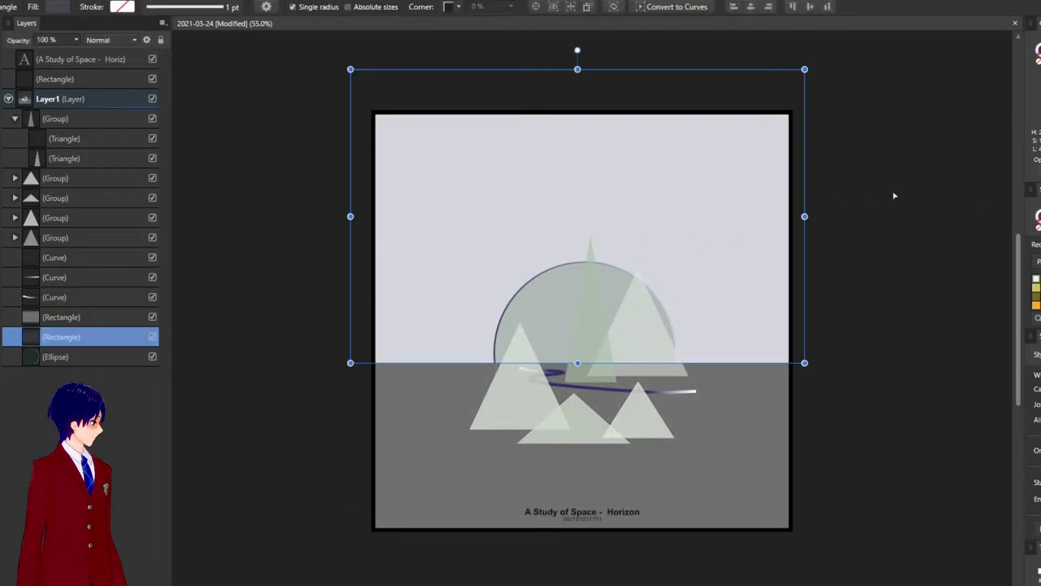
# - Remove the circle's outline and change its fill to a pale dusty pink
pyautogui.click(79, 358)
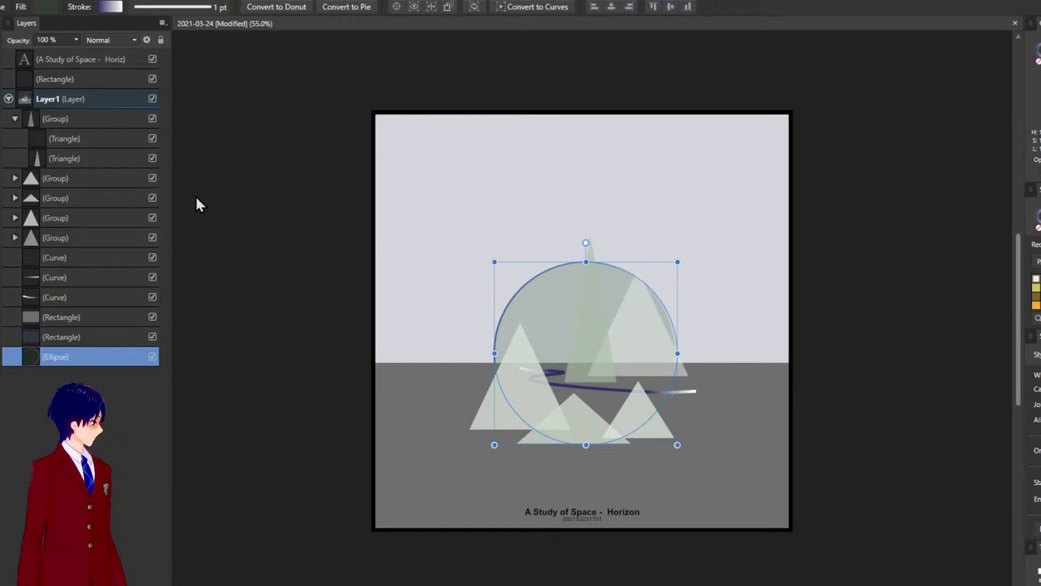
pyautogui.press('/')
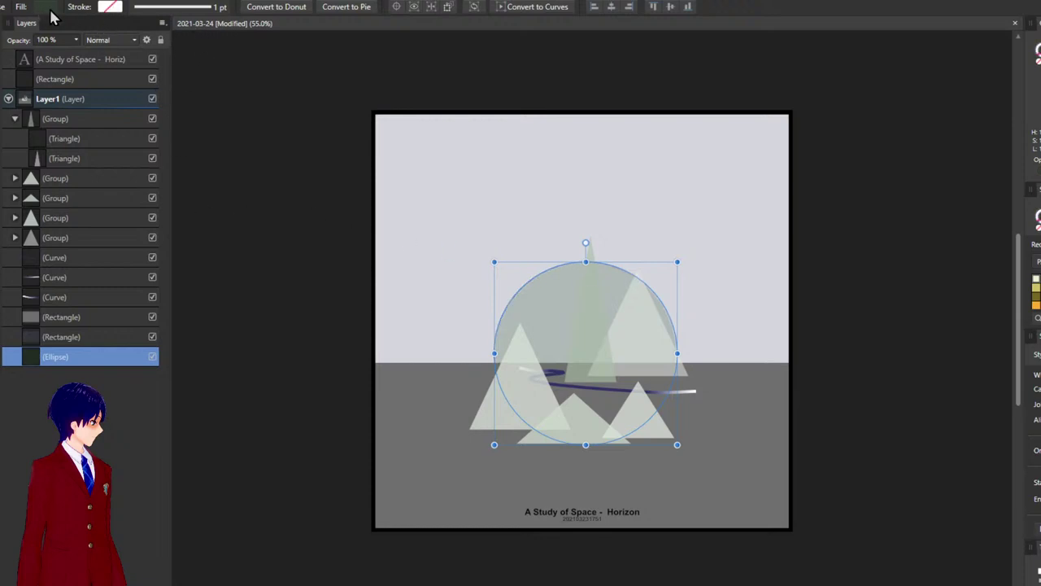
pyautogui.hotkey('ctrl', 'z')
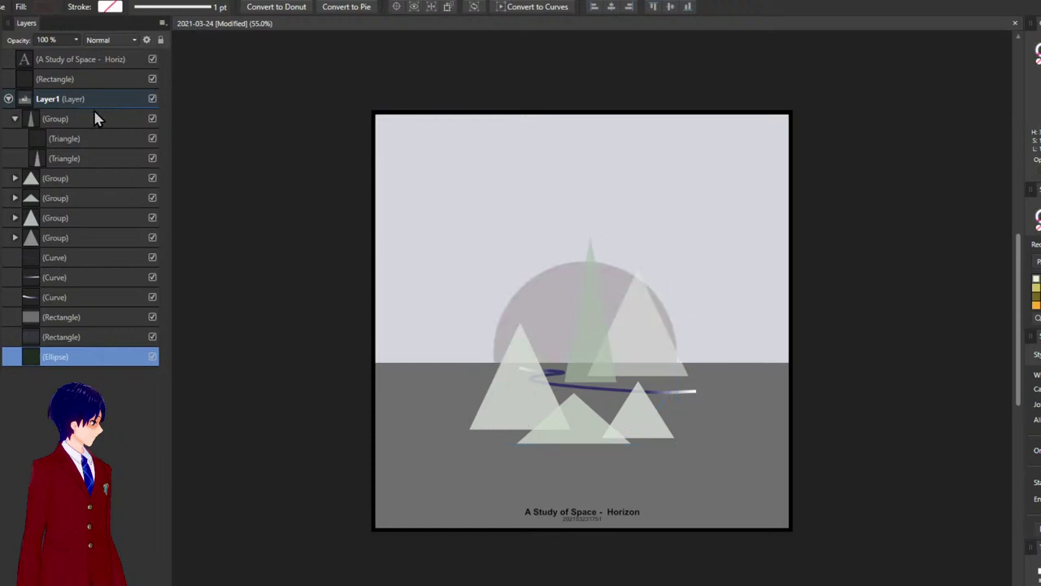
pyautogui.hotkey('ctrl', 'z')
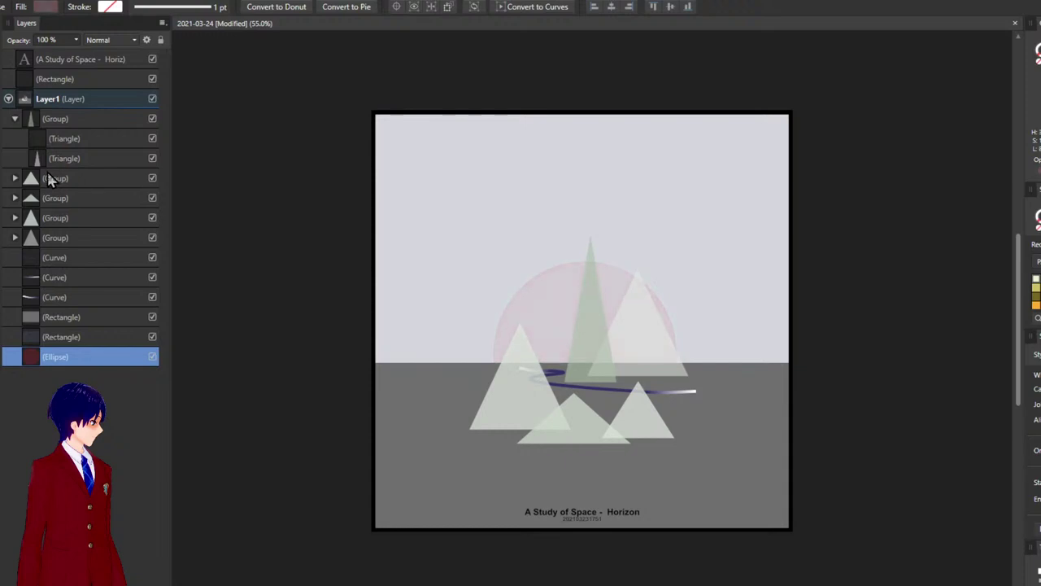
pyautogui.hotkey('ctrl', 'z')
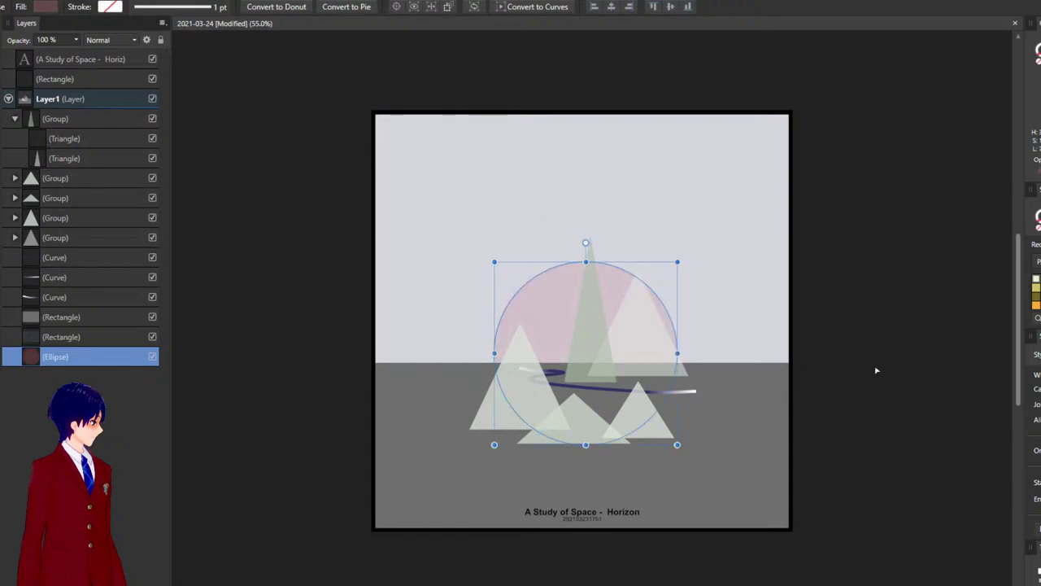
pyautogui.hotkey('ctrl', 'z')
# - Nudge the ground and sky rectangles slightly downward to lower the horizon line
pyautogui.click(743, 432)
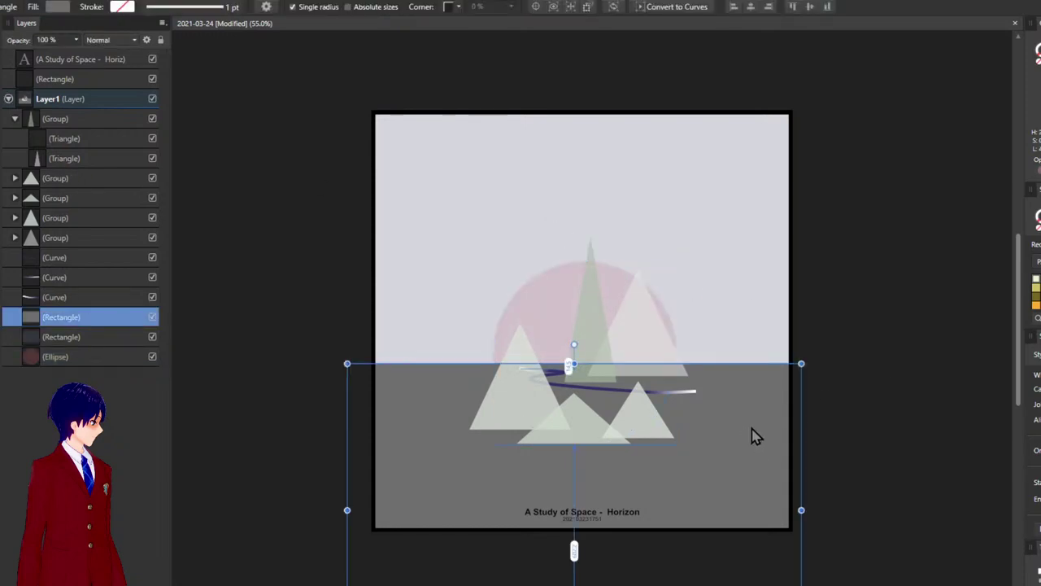
pyautogui.press('Down')
pyautogui.press('Down')
pyautogui.press('Down')
pyautogui.click(693, 254)
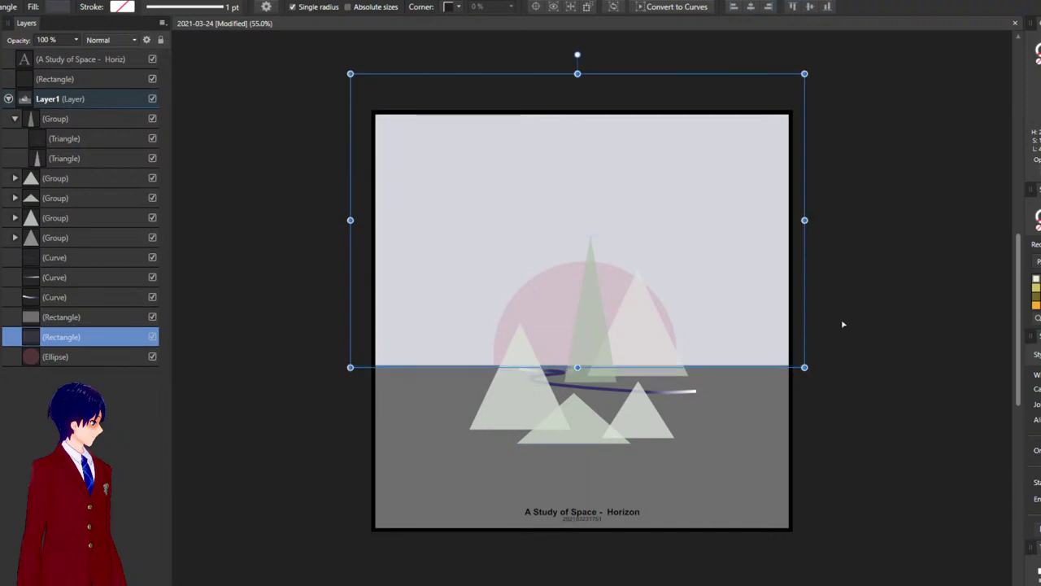
pyautogui.click(817, 379)
# - Edit the stroke gradients of the winding path's two end curves to soften their white tips into a fade
pyautogui.click(673, 396)
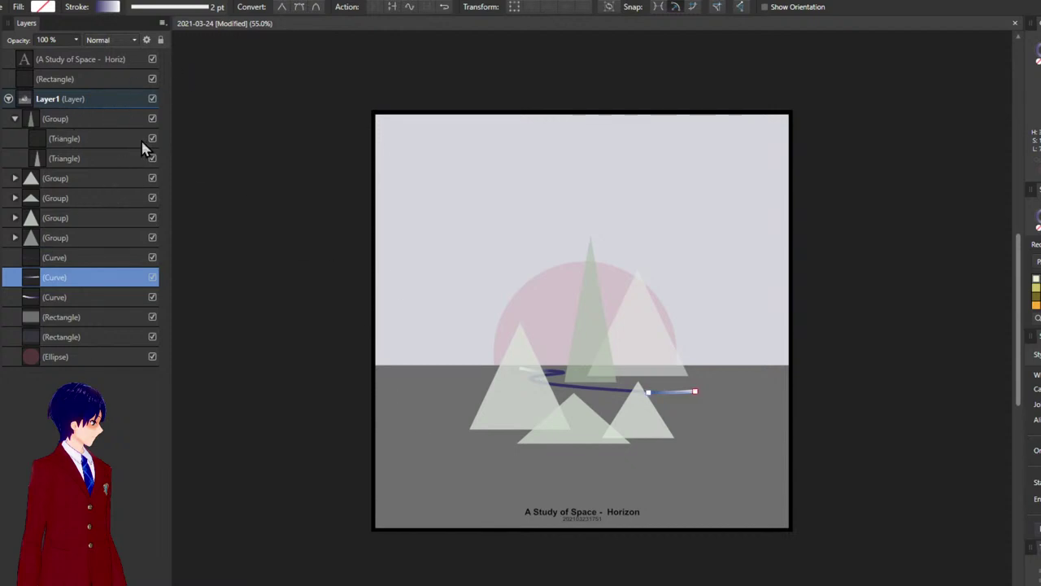
pyautogui.click(268, 350)
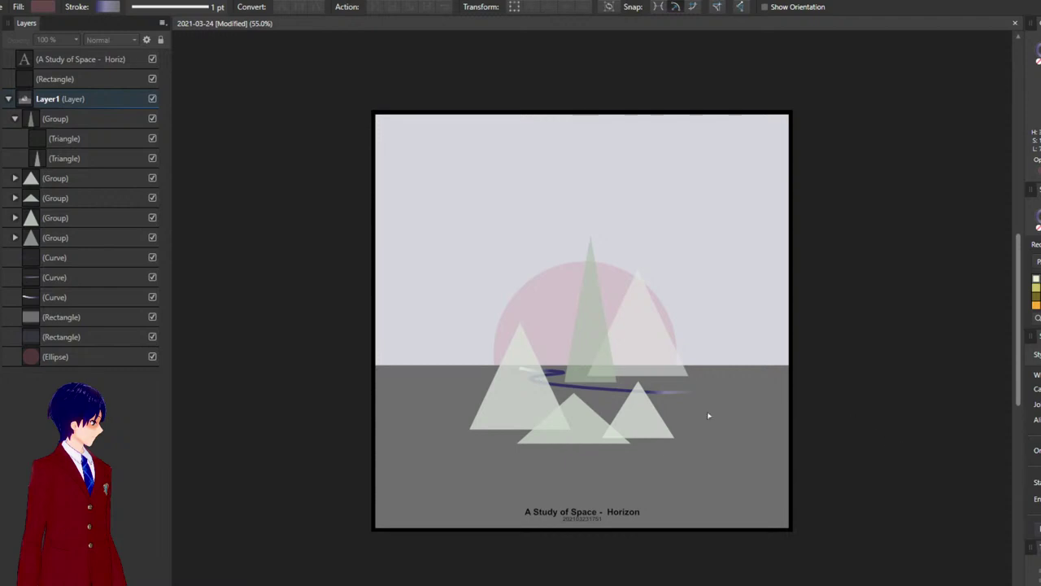
pyautogui.click(553, 373)
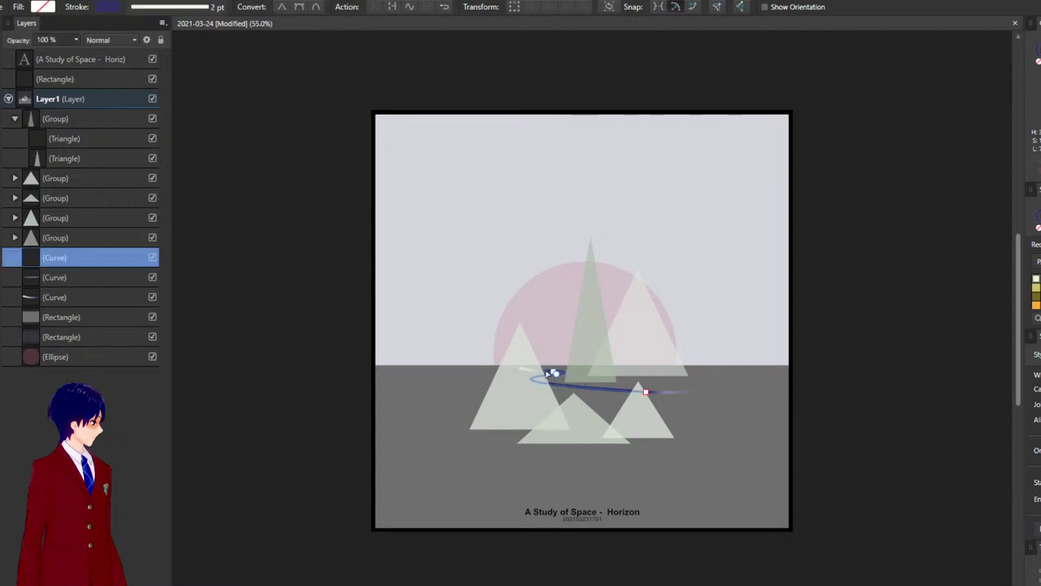
pyautogui.click(546, 375)
pyautogui.scroll(10, 537, 376)
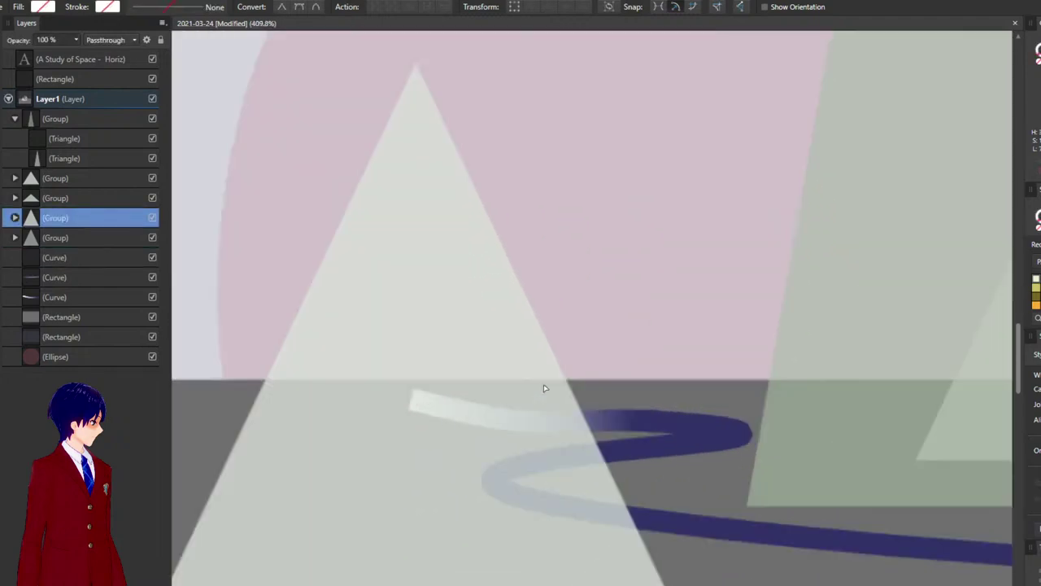
pyautogui.click(611, 429)
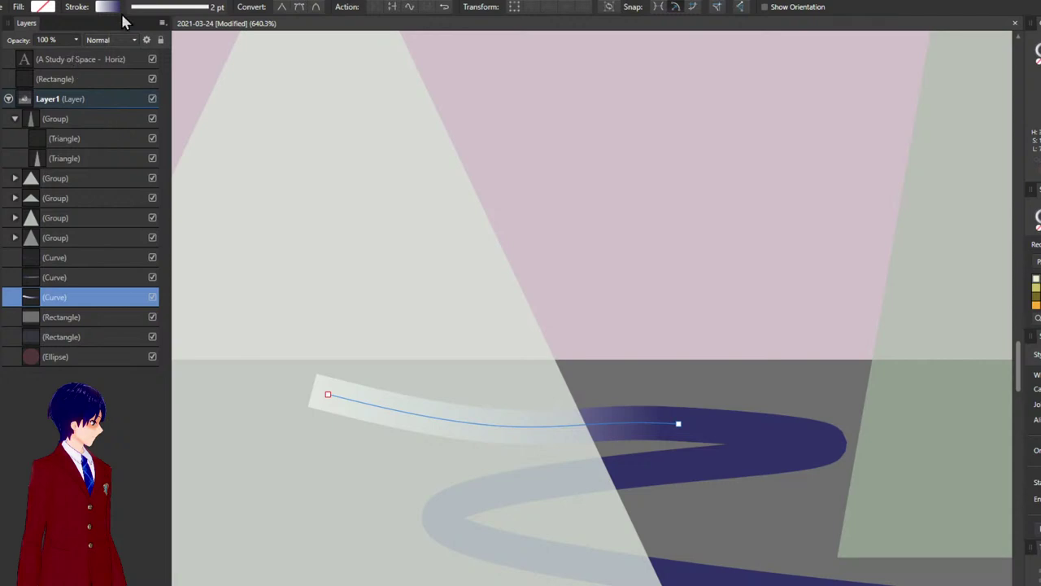
pyautogui.scroll(-6, 355, 294)
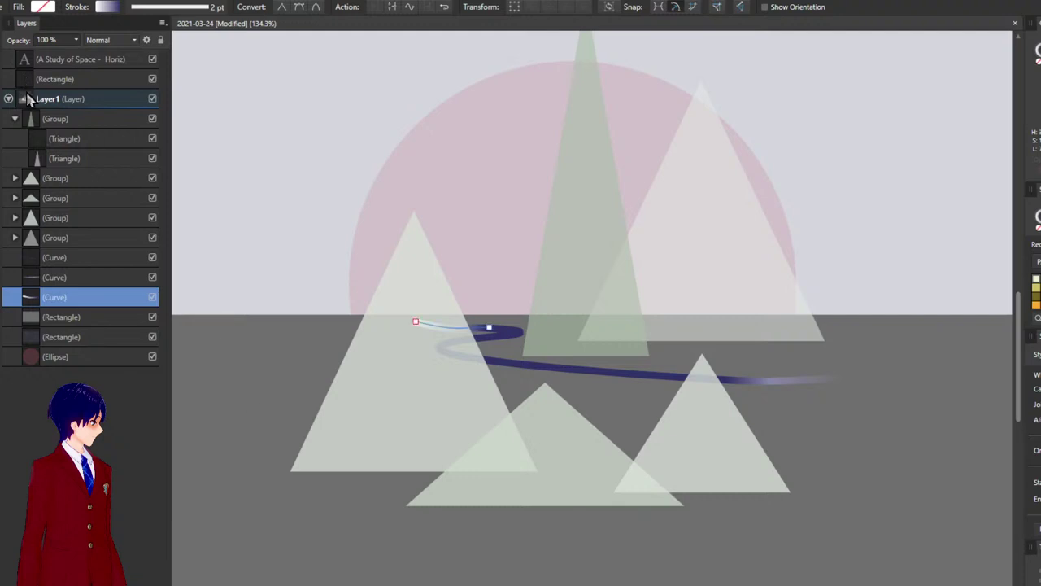
pyautogui.click(234, 360)
pyautogui.press('Escape')
pyautogui.scroll(-5, 745, 277)
pyautogui.moveTo(860, 304); pyautogui.dragTo(674, 315)
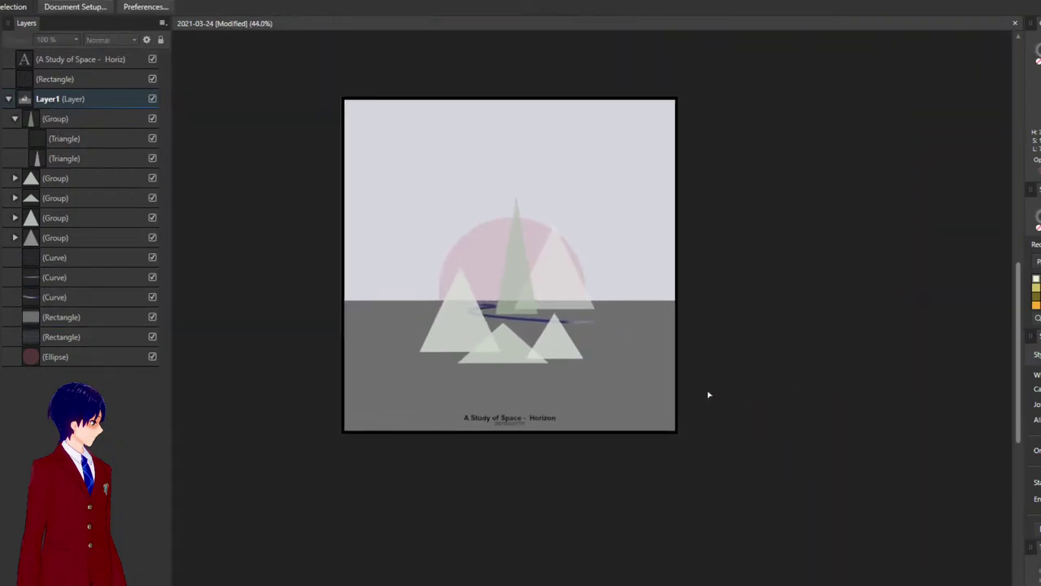
# - Adjust the stroke gradient of the path's right end curve so the dark blue fades into the grey ground
pyautogui.click(581, 325)
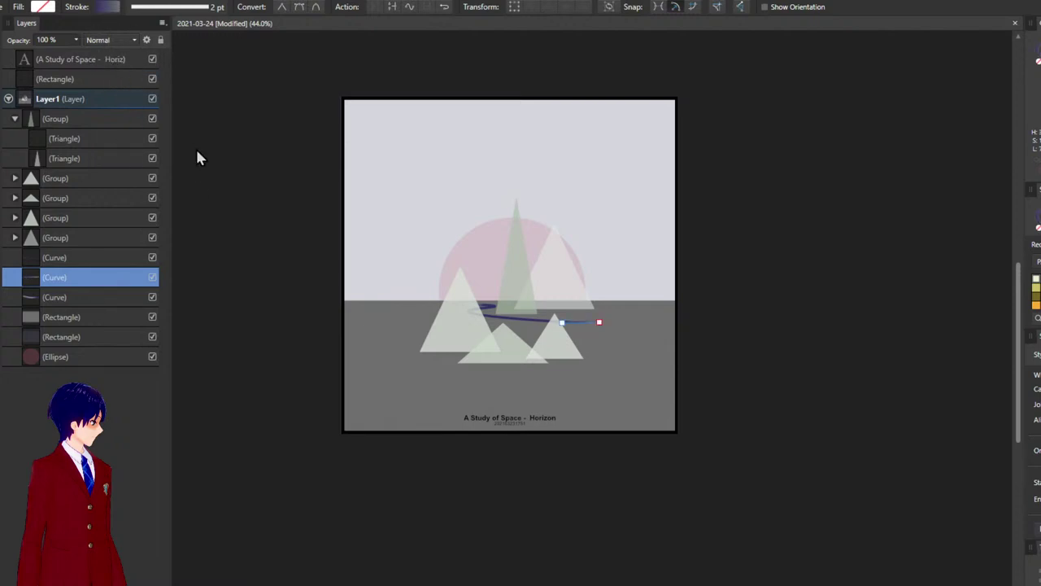
pyautogui.click(94, 63)
pyautogui.click(215, 299)
pyautogui.scroll(5, 632, 457)
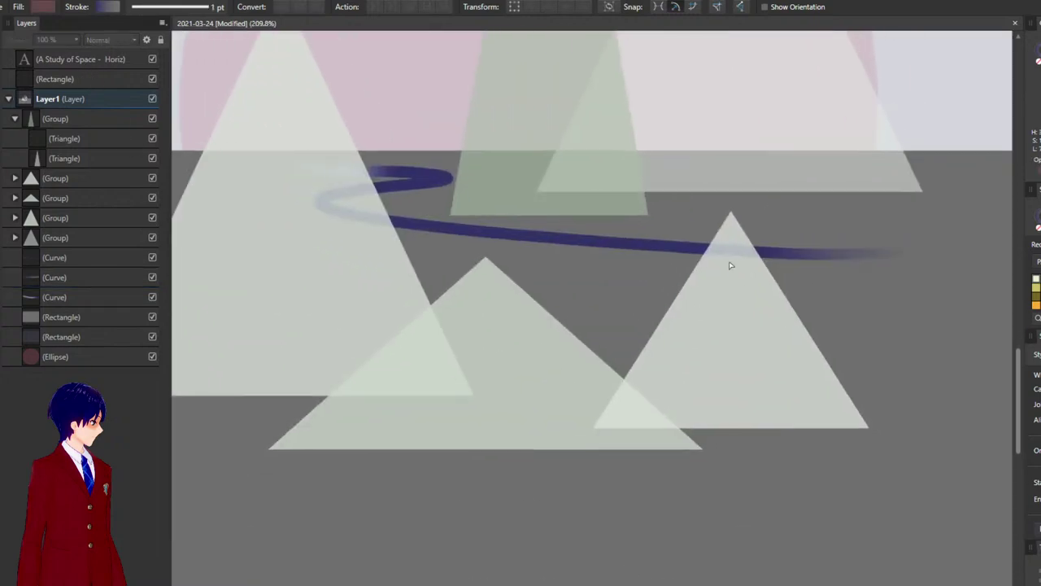
pyautogui.moveTo(730, 265); pyautogui.dragTo(349, 224)
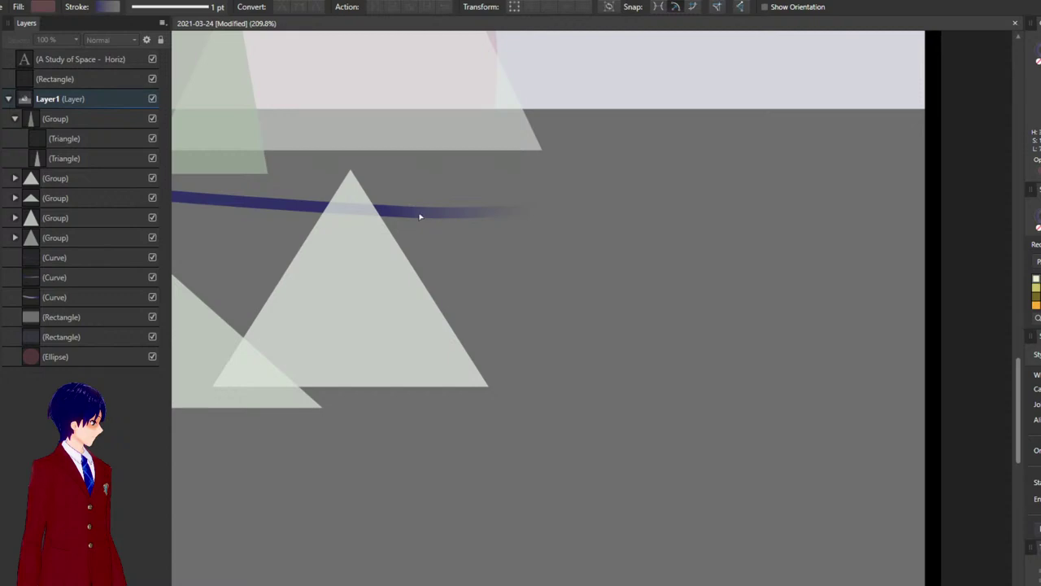
pyautogui.moveTo(423, 217); pyautogui.dragTo(638, 265)
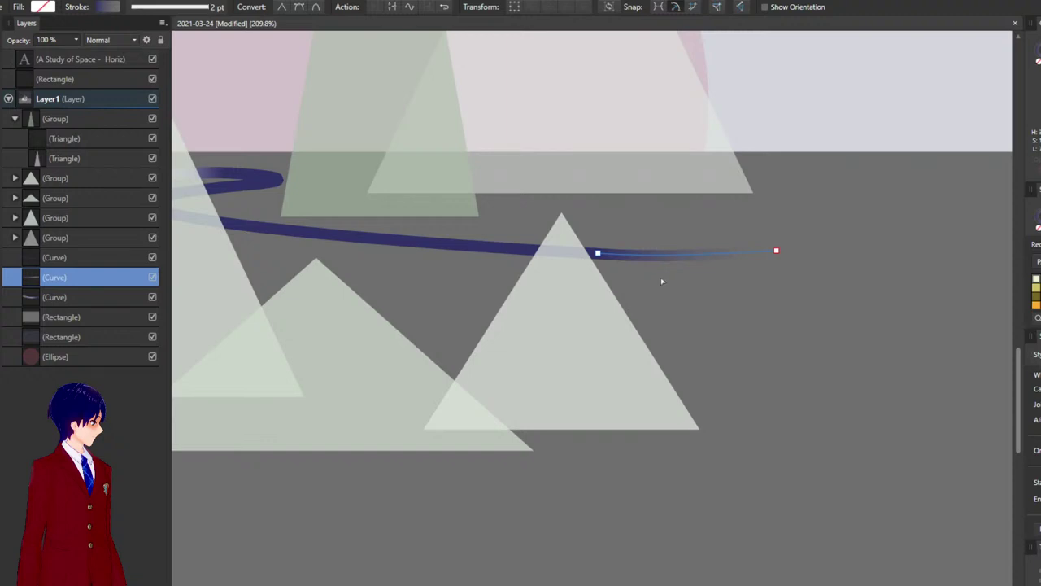
pyautogui.click(729, 294)
# - Adjust the stroke gradient of the path's left end curve so its tip fades out behind the large triangle
pyautogui.hotkey('ctrl', '0')
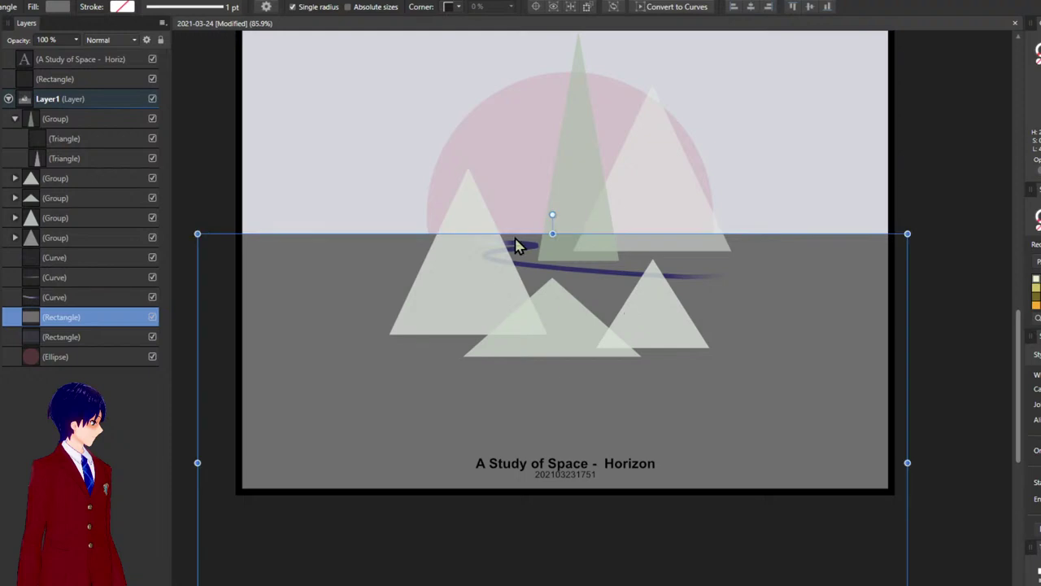
pyautogui.press('a')
pyautogui.click(512, 249)
pyautogui.scroll(4, 504, 245)
pyautogui.scroll(5, 505, 245)
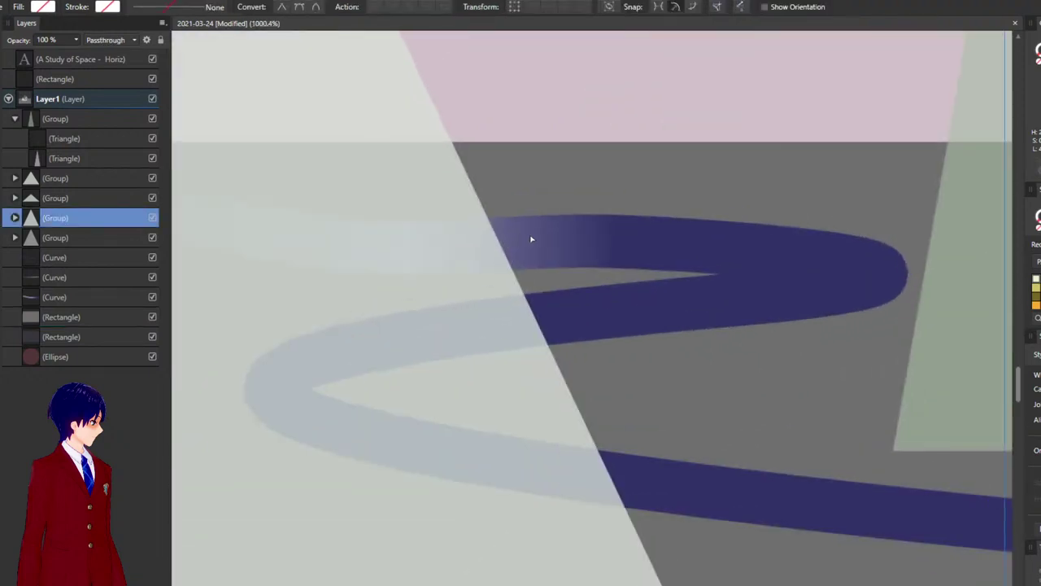
pyautogui.click(515, 246)
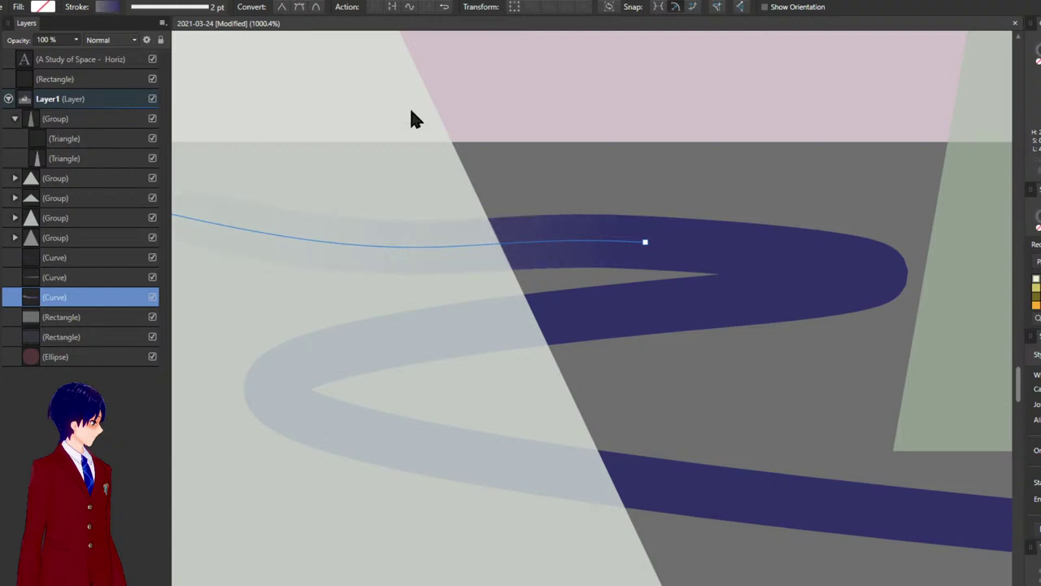
pyautogui.scroll(-3, 446, 112)
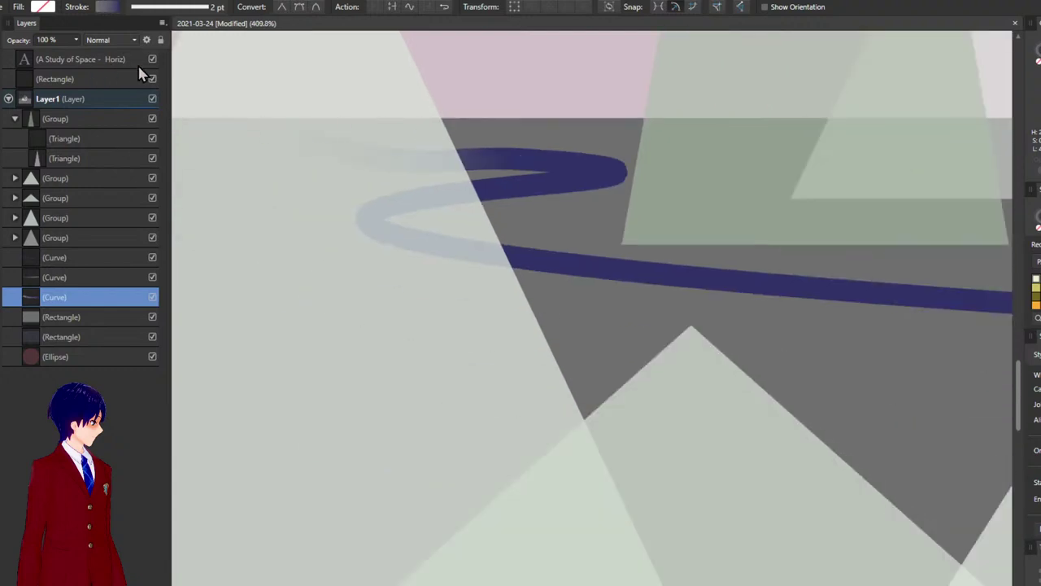
pyautogui.hotkey('ctrl', '0')
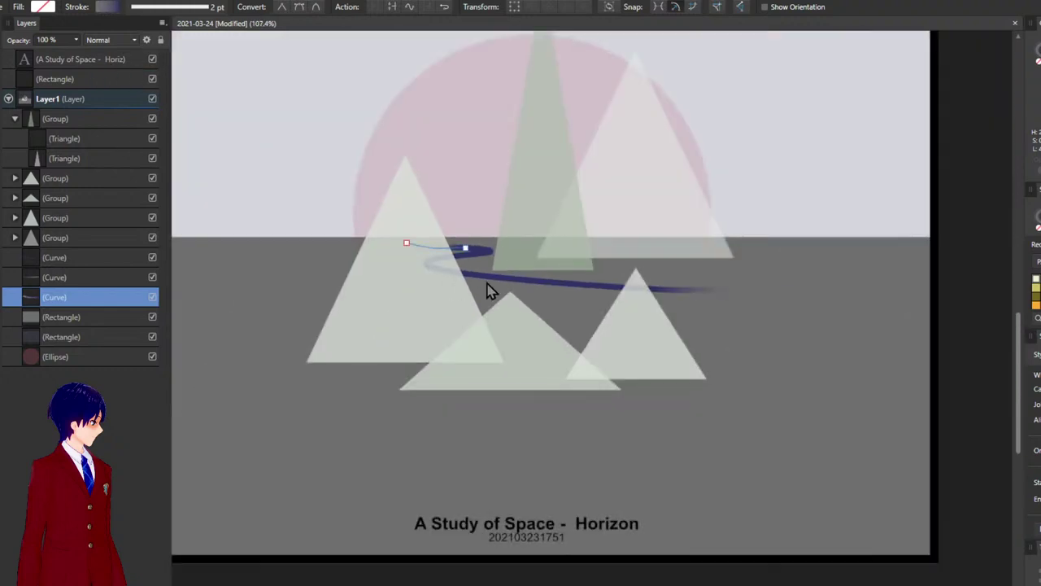
pyautogui.click(941, 292)
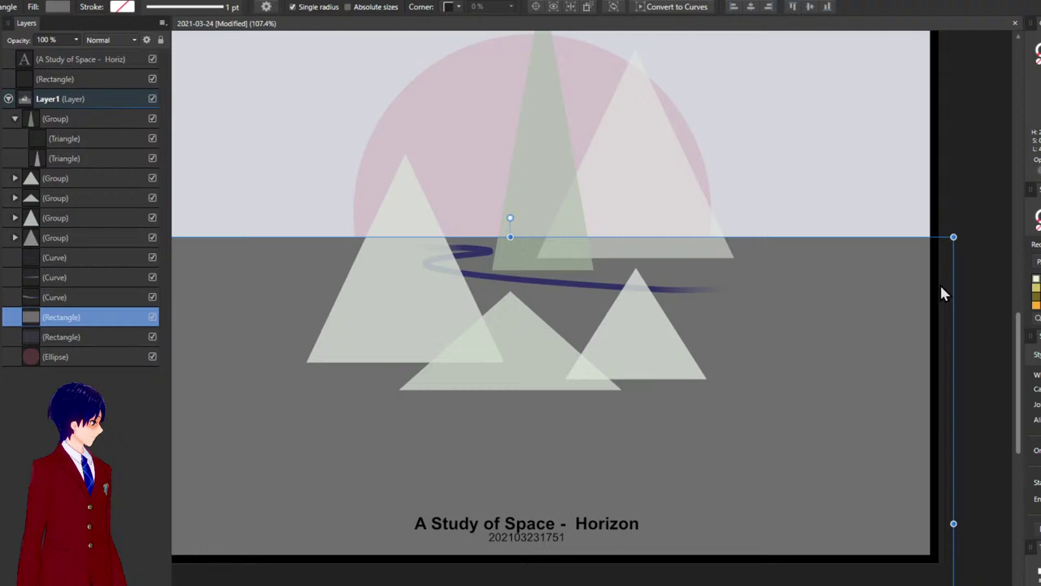
pyautogui.scroll(-3, 949, 277)
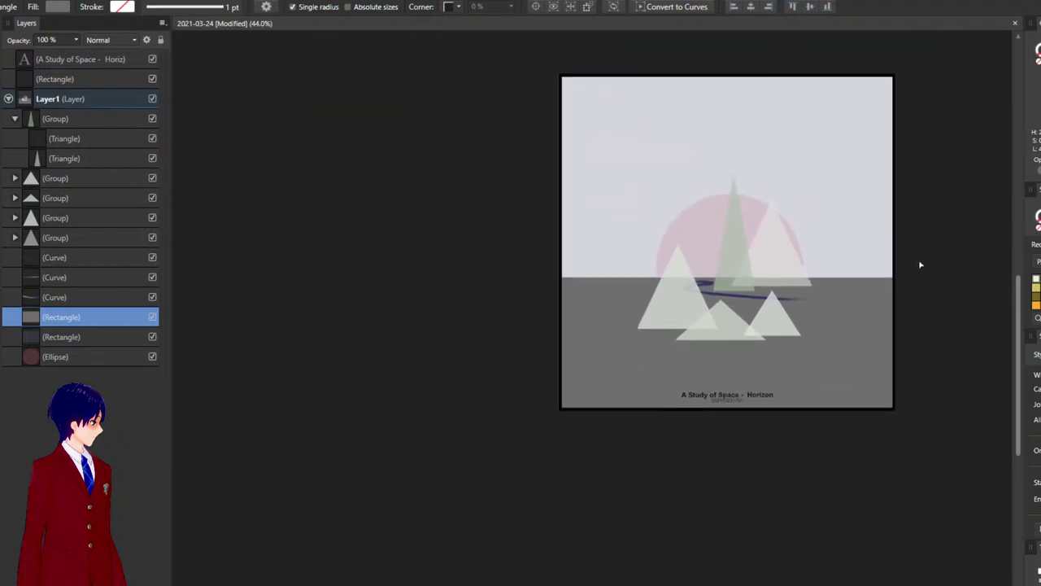
# - Centre the sun ellipse horizontally and vertically on the artboard
pyautogui.moveTo(920, 264); pyautogui.dragTo(718, 293)
pyautogui.click(494, 270)
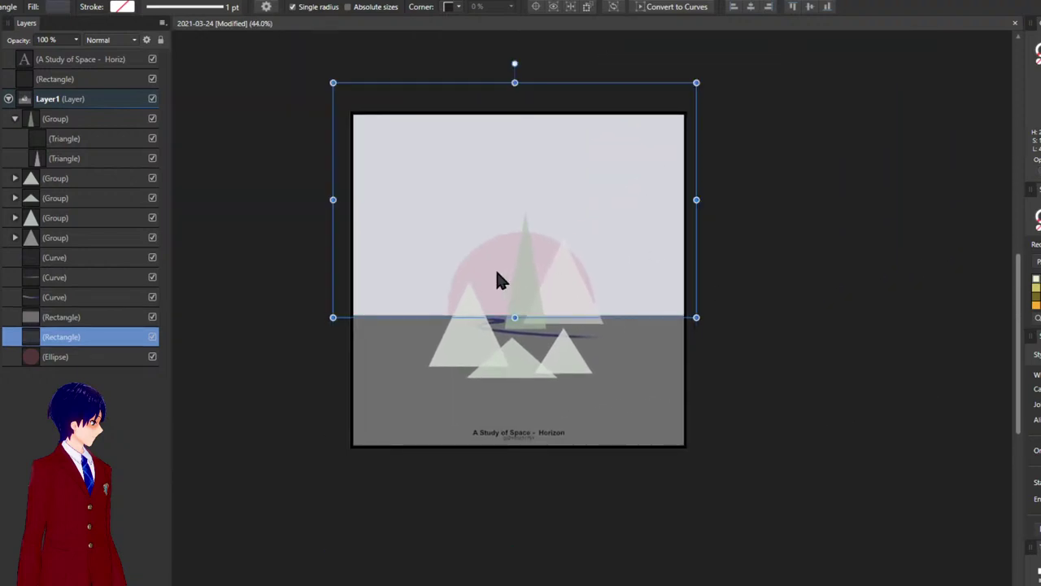
pyautogui.click(104, 358)
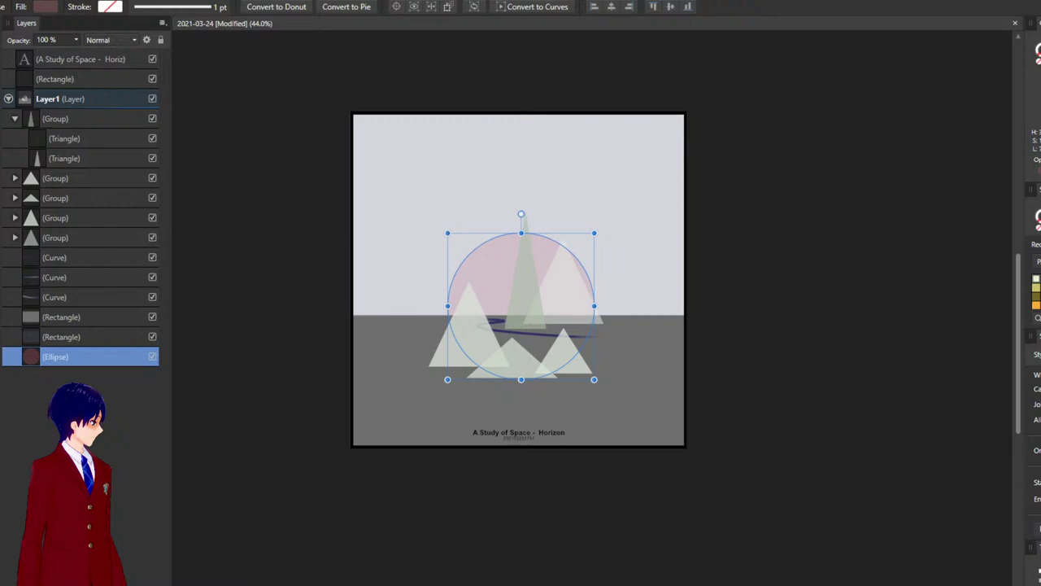
pyautogui.click(610, 6)
pyautogui.click(670, 7)
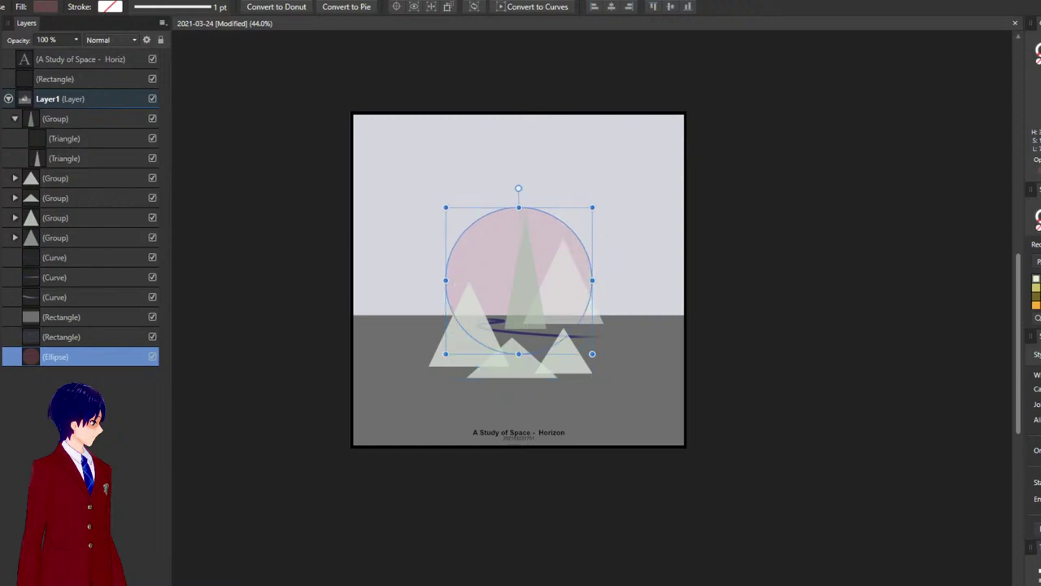
pyautogui.click(884, 476)
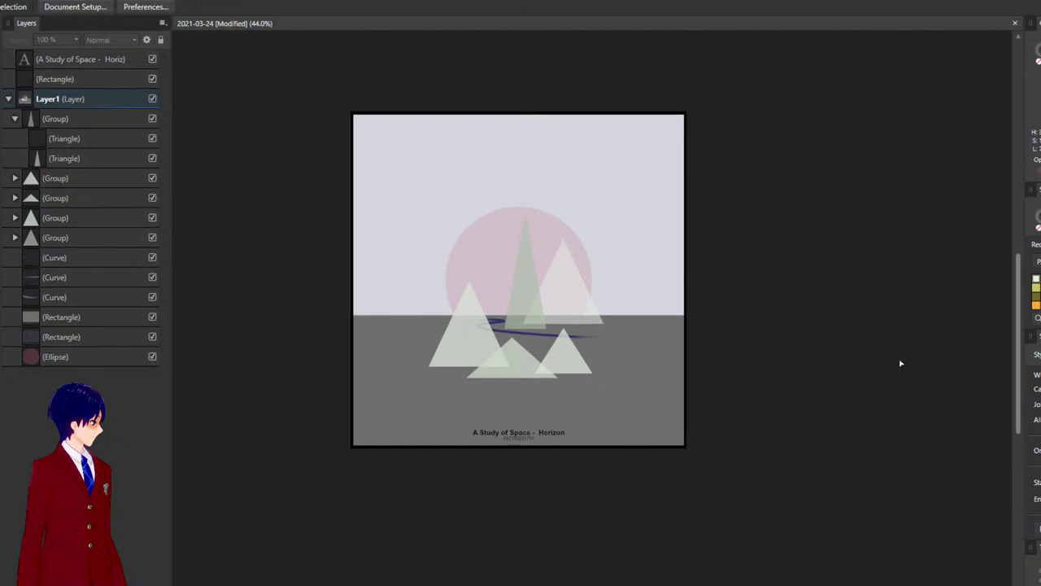
# - Recolour the sun ellipse orange and move it slightly lower so it sinks further behind the horizon
pyautogui.click(57, 358)
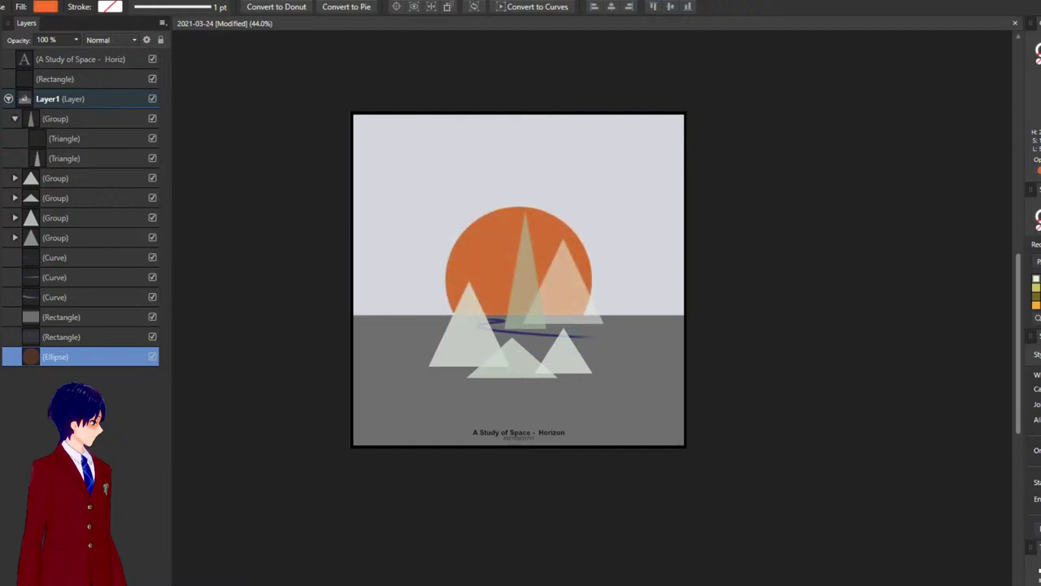
pyautogui.click(770, 458)
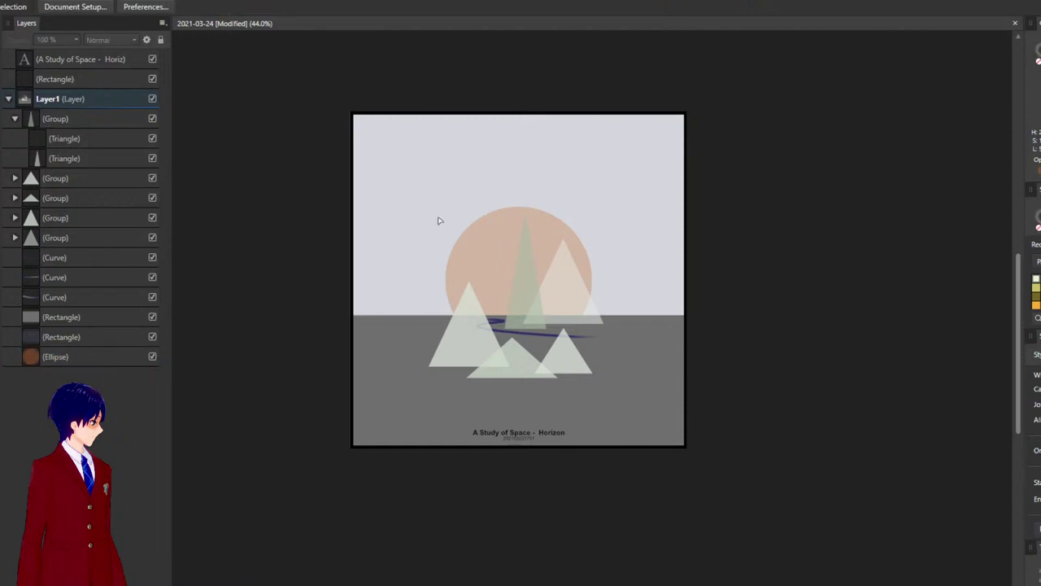
pyautogui.click(122, 337)
pyautogui.click(143, 358)
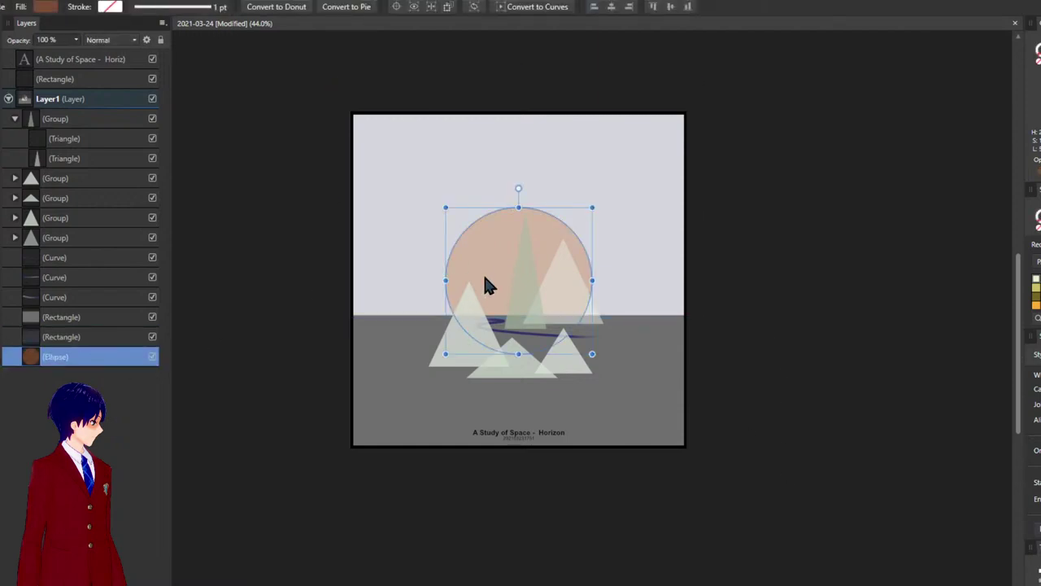
pyautogui.moveTo(485, 268)
pyautogui.mouseDown()
pyautogui.moveTo(485, 294)
pyautogui.moveTo(482, 281)
pyautogui.mouseUp()
# - Change the fill of the ground rectangle from grey to dark navy blue
pyautogui.click(711, 330)
pyautogui.click(680, 404)
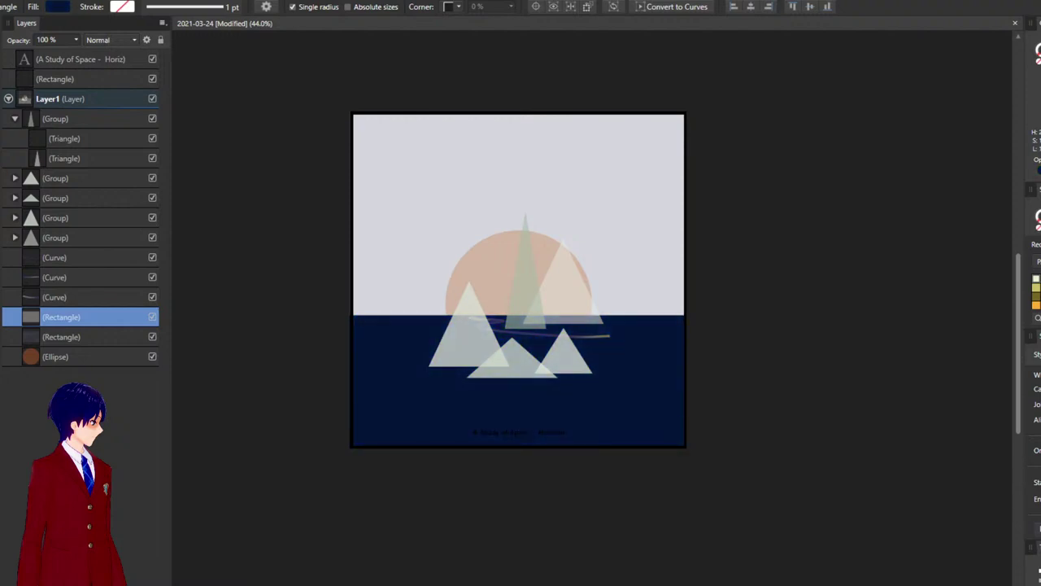
pyautogui.click(818, 387)
# - Recolour the stroke gradient of the path's right end curve so its tip fades into the navy ground
pyautogui.scroll(4, 656, 449)
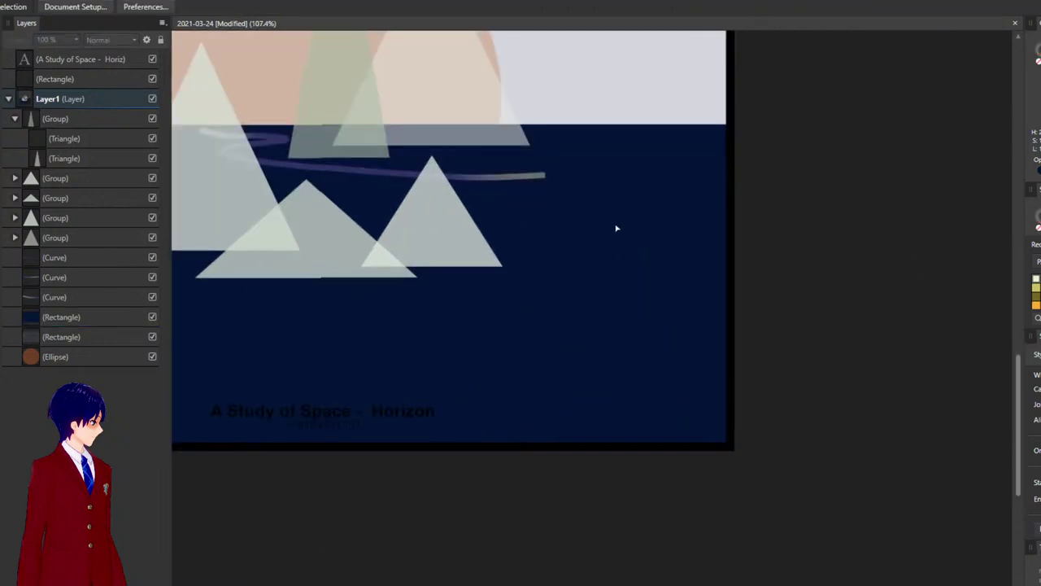
pyautogui.doubleClick(503, 177)
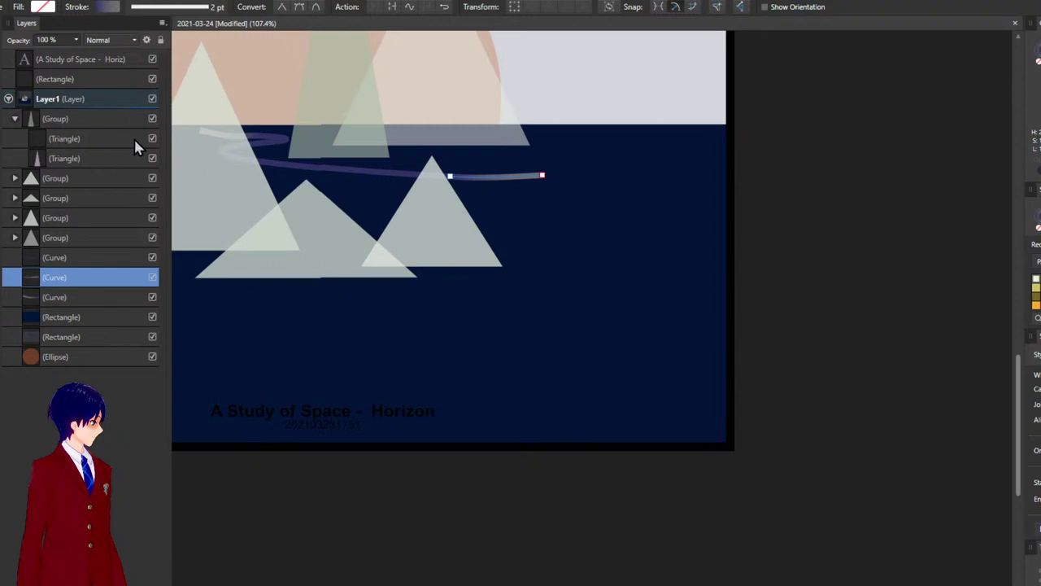
pyautogui.moveTo(337, 195); pyautogui.dragTo(652, 333)
pyautogui.press('Escape')
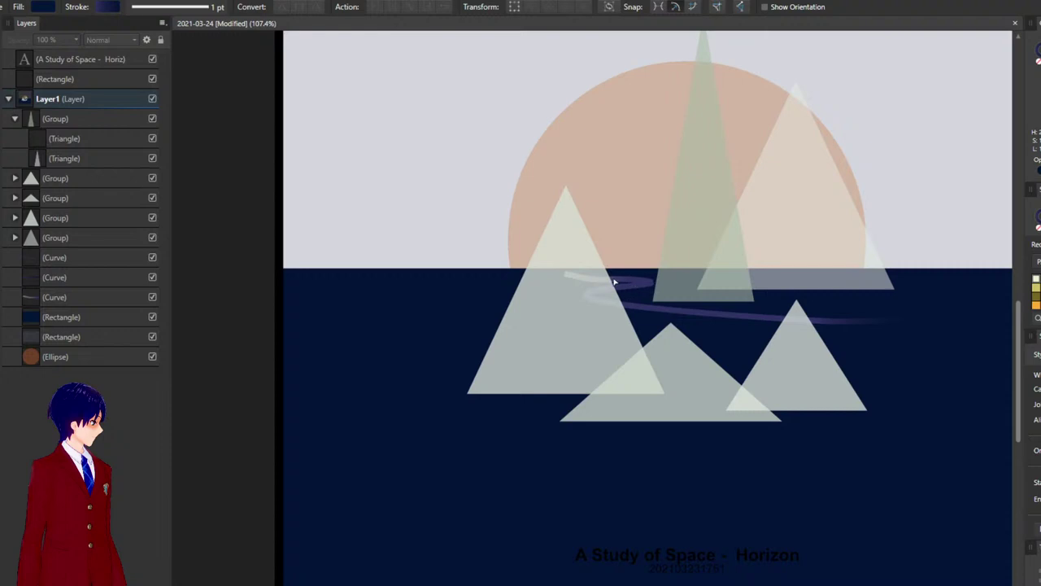
# - Recolour the stroke gradient of the path's left end curve so its tip fades into the navy behind the large triangle
pyautogui.click(611, 283)
pyautogui.scroll(5, 611, 282)
pyautogui.click(622, 281)
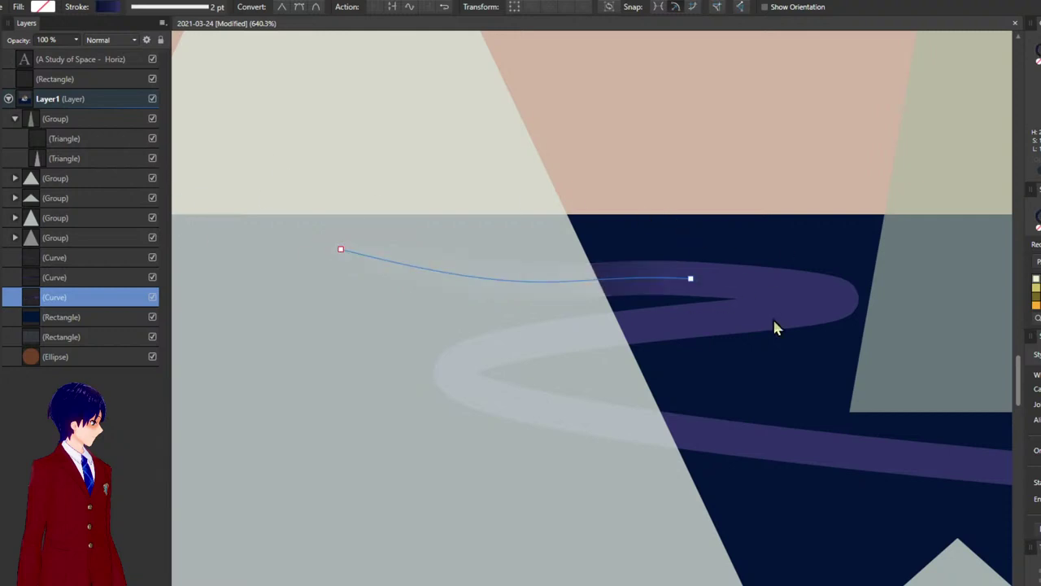
# - Lighten the stroke of the path's middle curve to a muted greyish purple
pyautogui.scroll(-3, 772, 310)
pyautogui.moveTo(831, 382); pyautogui.dragTo(356, 255)
pyautogui.click(391, 266)
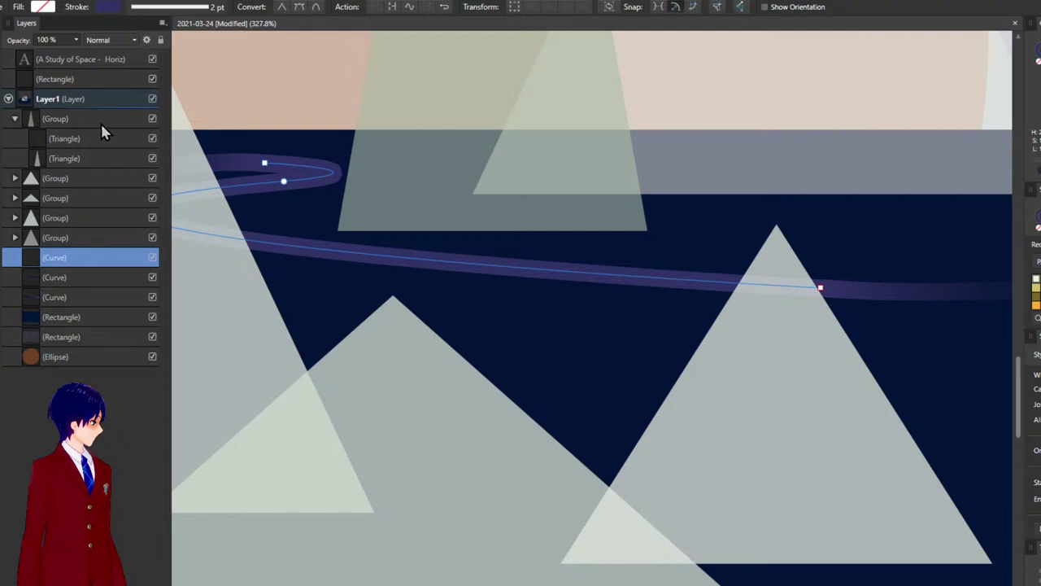
pyautogui.moveTo(101, 125); pyautogui.dragTo(114, 122)
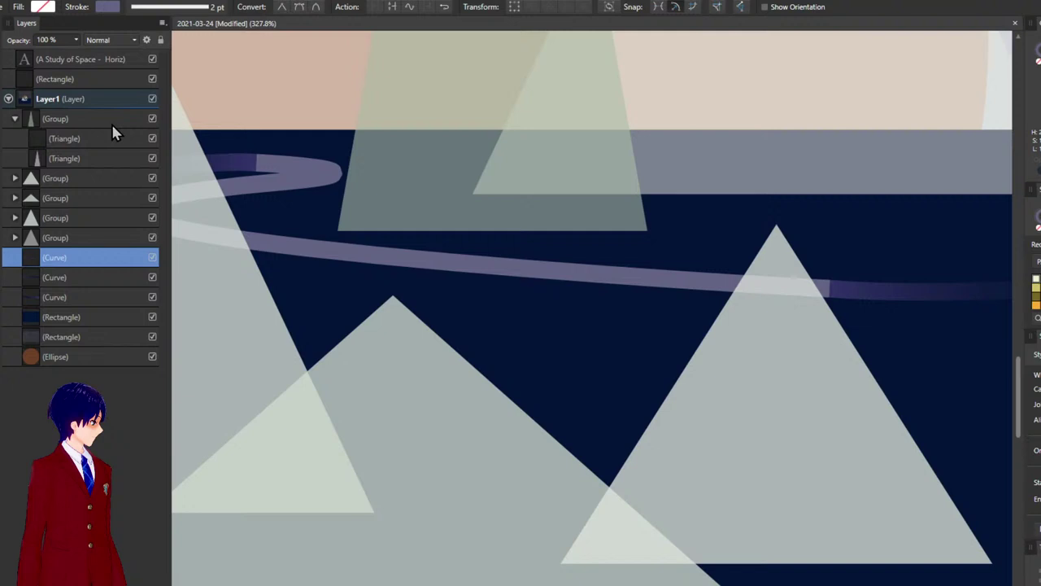
# - Set the inner stop of the left end curve's stroke gradient to the middle curve's lighter greyish purple
pyautogui.scroll(-8, 391, 276)
pyautogui.scroll(4, 319, 279)
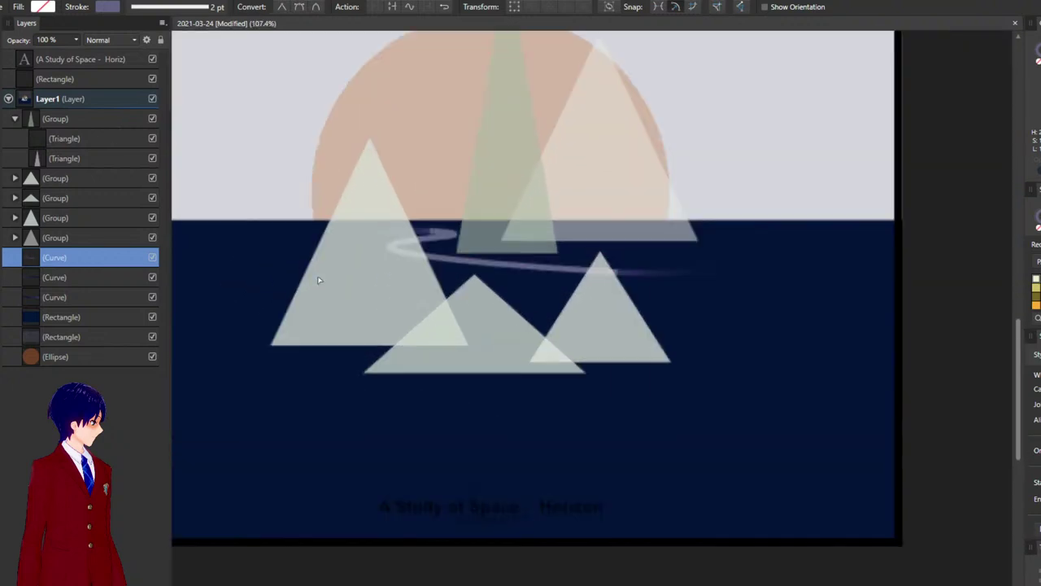
pyautogui.scroll(5, 319, 279)
pyautogui.moveTo(551, 150); pyautogui.dragTo(442, 262)
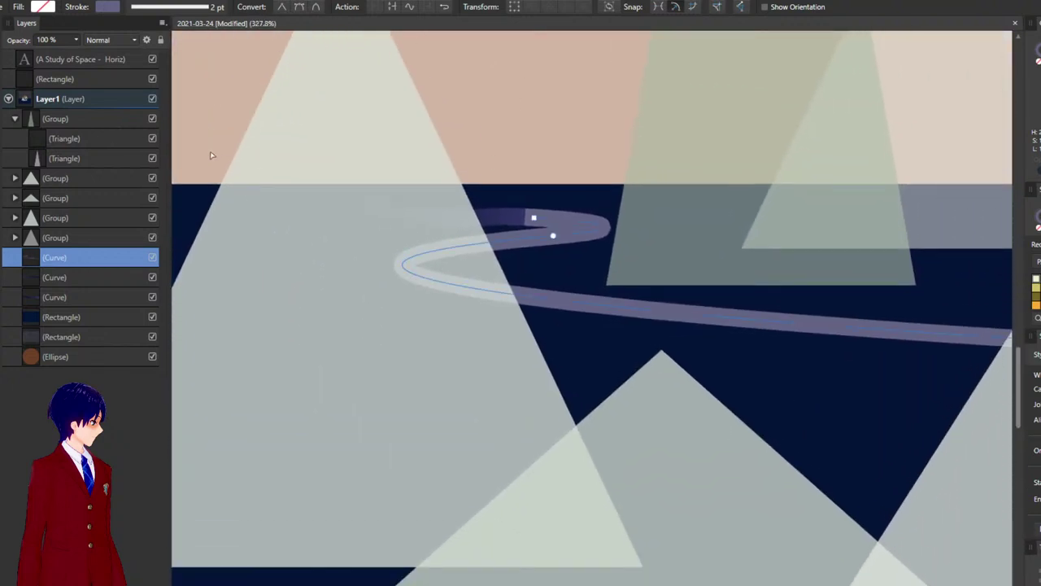
pyautogui.click(523, 223)
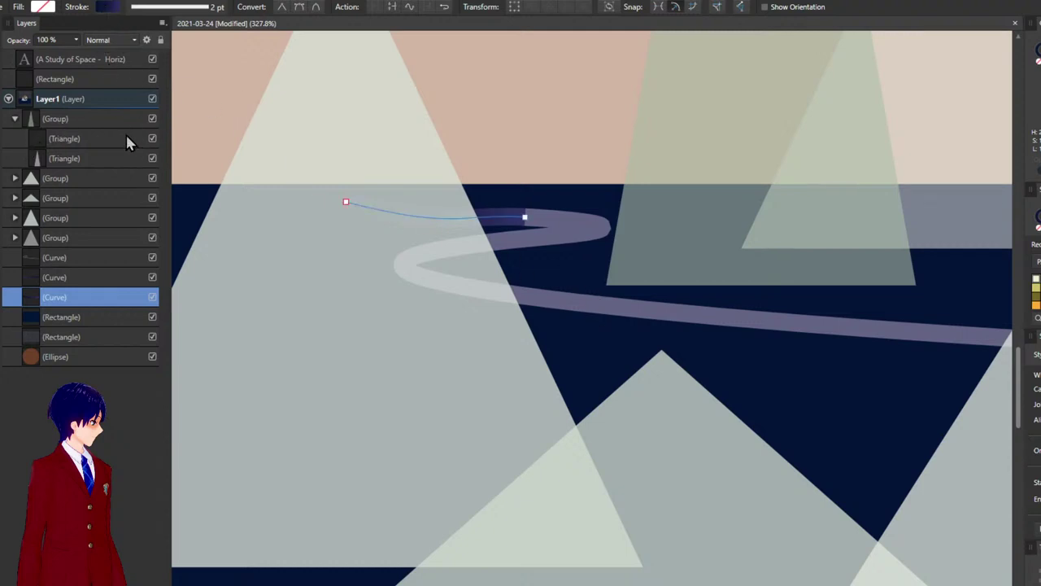
# - Set the inner stop of the right end curve's stroke gradient to the same greyish purple as the middle curve
pyautogui.scroll(-5, 507, 225)
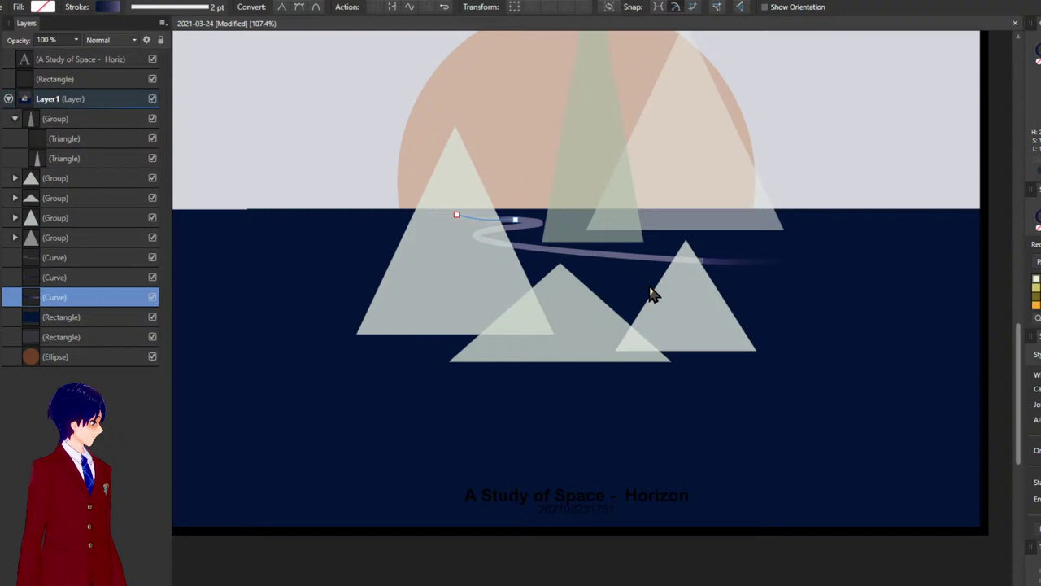
pyautogui.click(739, 265)
pyautogui.scroll(6, 712, 295)
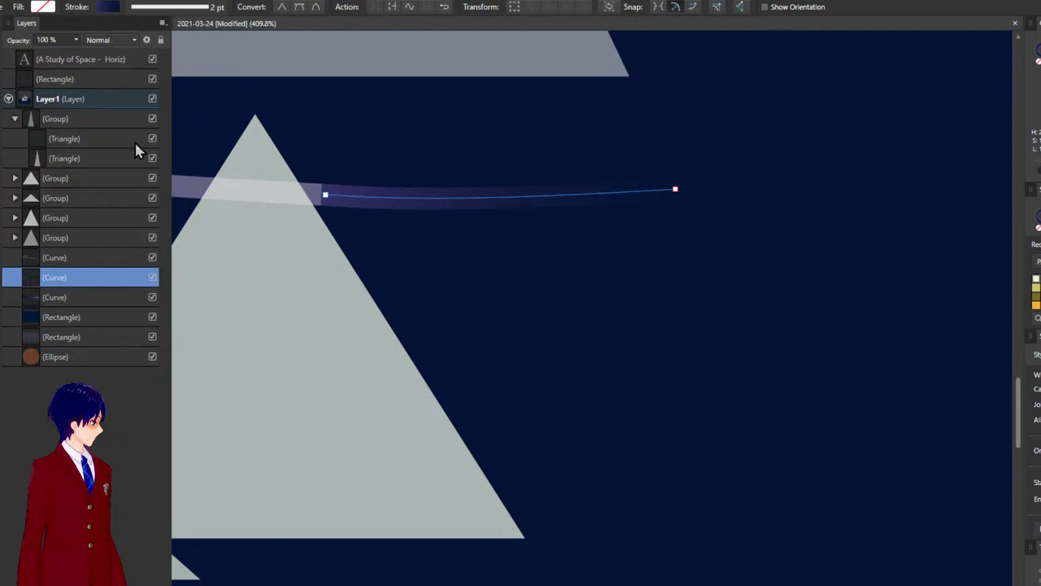
pyautogui.press('v')
pyautogui.press('a')
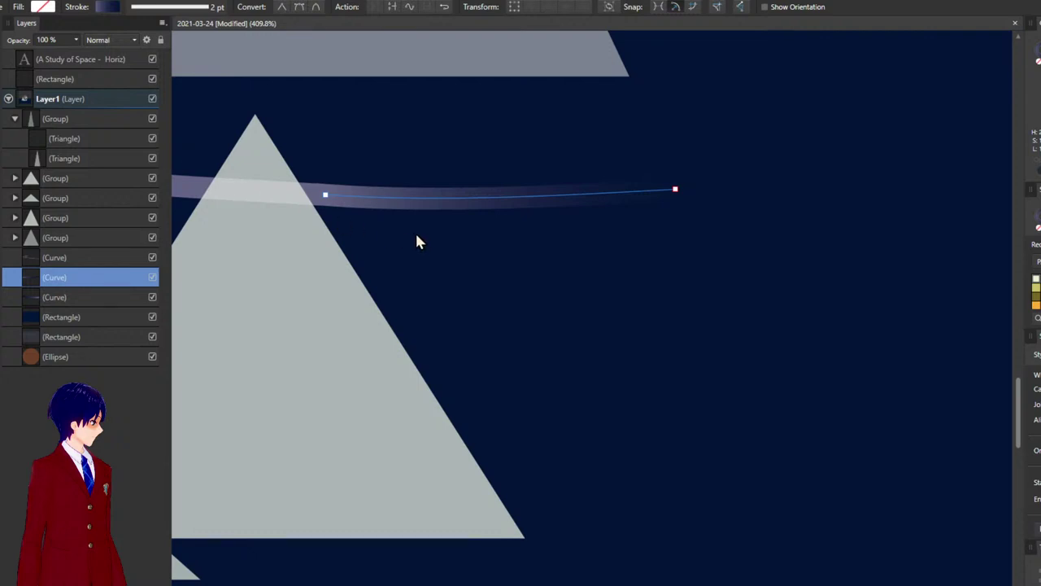
# - Change the fill of the sky rectangle to a pale cream
pyautogui.scroll(-8, 448, 244)
pyautogui.click(643, 285)
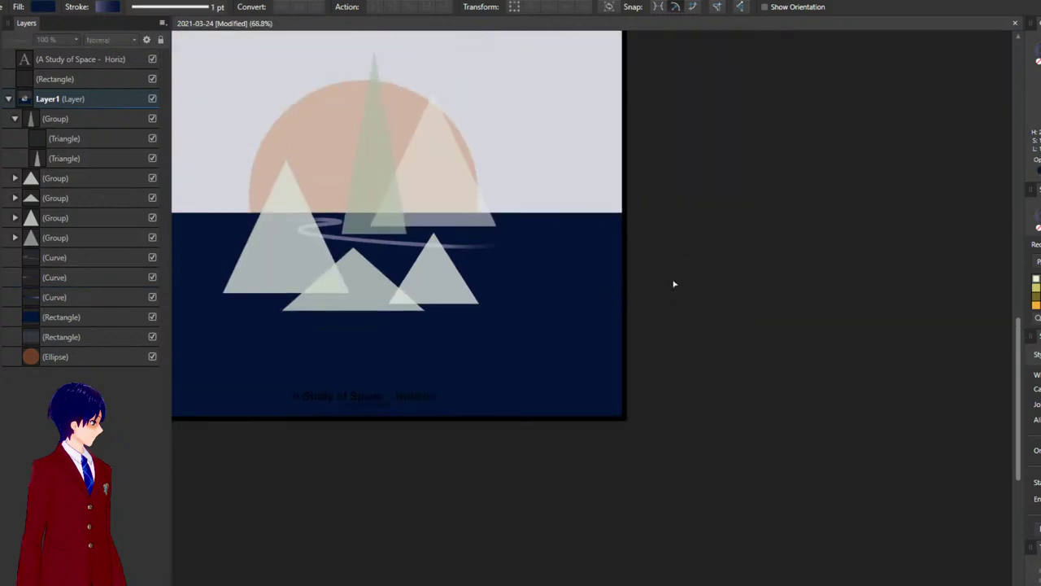
pyautogui.moveTo(674, 284); pyautogui.dragTo(952, 303)
pyautogui.moveTo(872, 290); pyautogui.dragTo(793, 378)
pyautogui.scroll(-3, 811, 334)
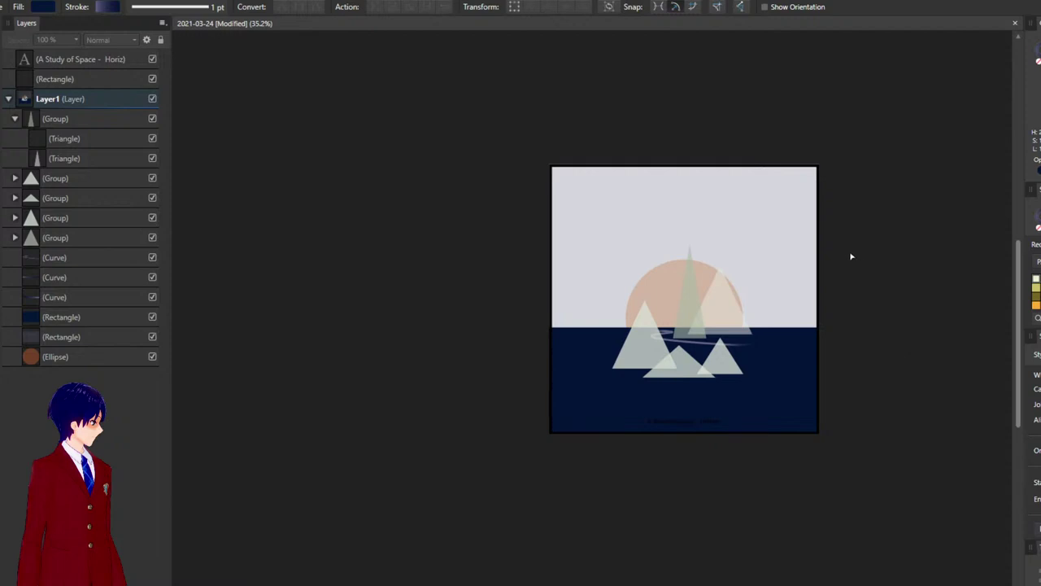
pyautogui.click(794, 244)
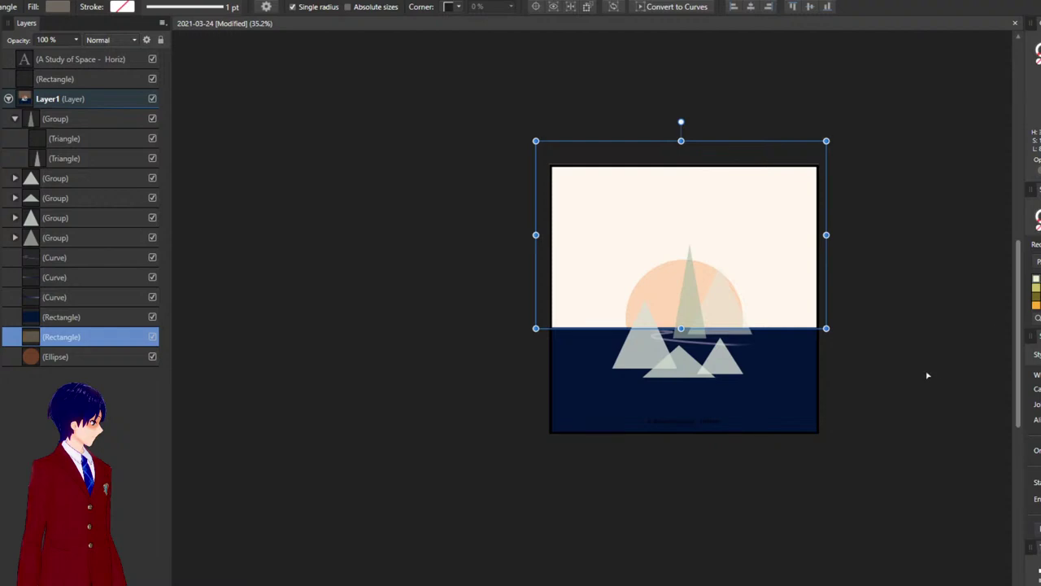
# - Recolour the "A Study of Space - Horizon" caption text white so it reads on the navy ground
pyautogui.click(733, 443)
pyautogui.click(701, 422)
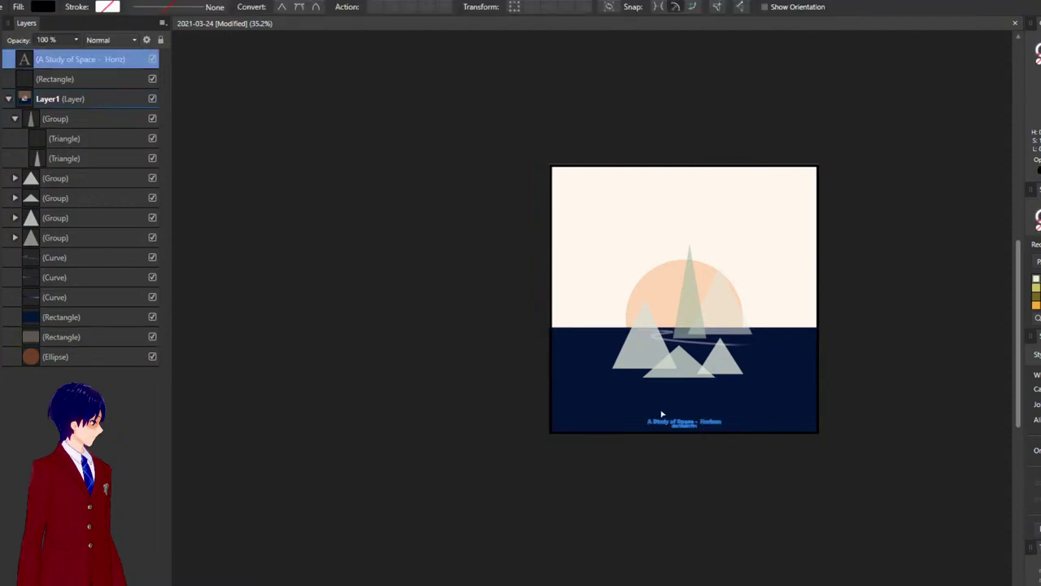
pyautogui.press('v')
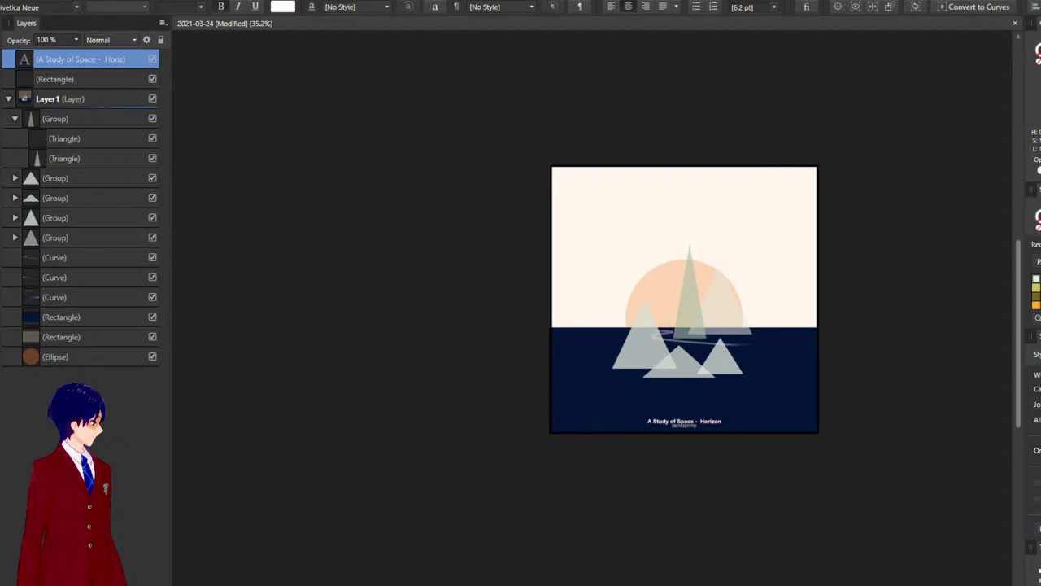
pyautogui.click(934, 289)
pyautogui.click(680, 431)
pyautogui.click(897, 390)
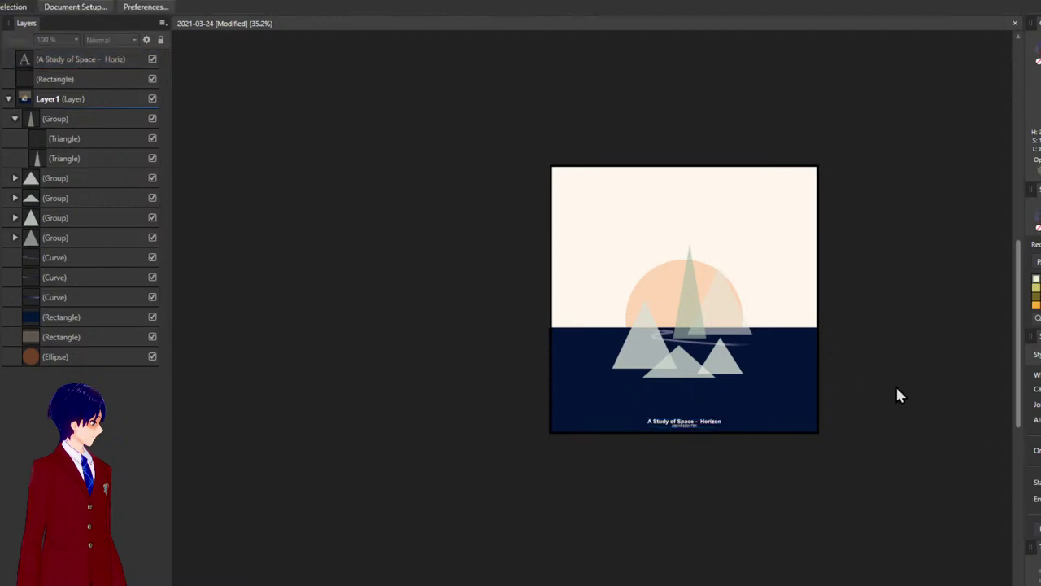
# - Darken the fill of the ground rectangle to a near-black navy
pyautogui.moveTo(897, 391); pyautogui.dragTo(830, 396)
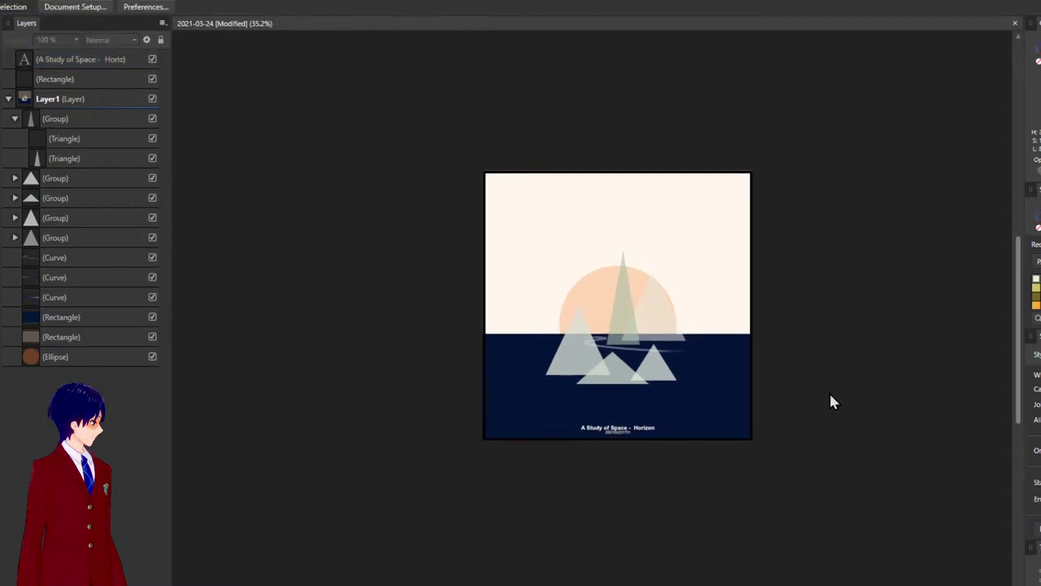
pyautogui.click(70, 357)
pyautogui.click(875, 376)
pyautogui.click(710, 406)
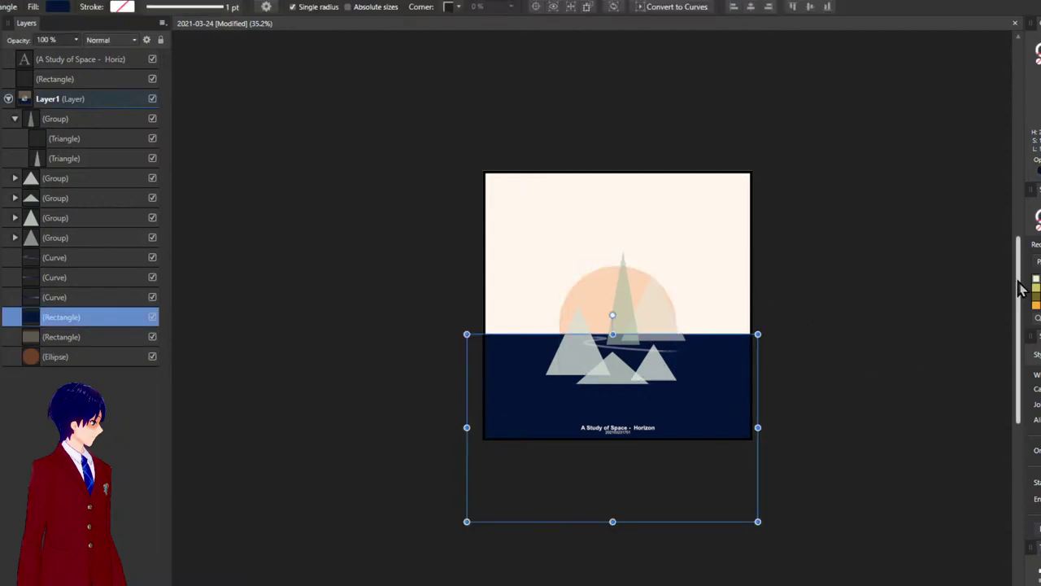
pyautogui.keyDown('ctrl'); pyautogui.scroll(5, 726, 375); pyautogui.keyUp('ctrl')
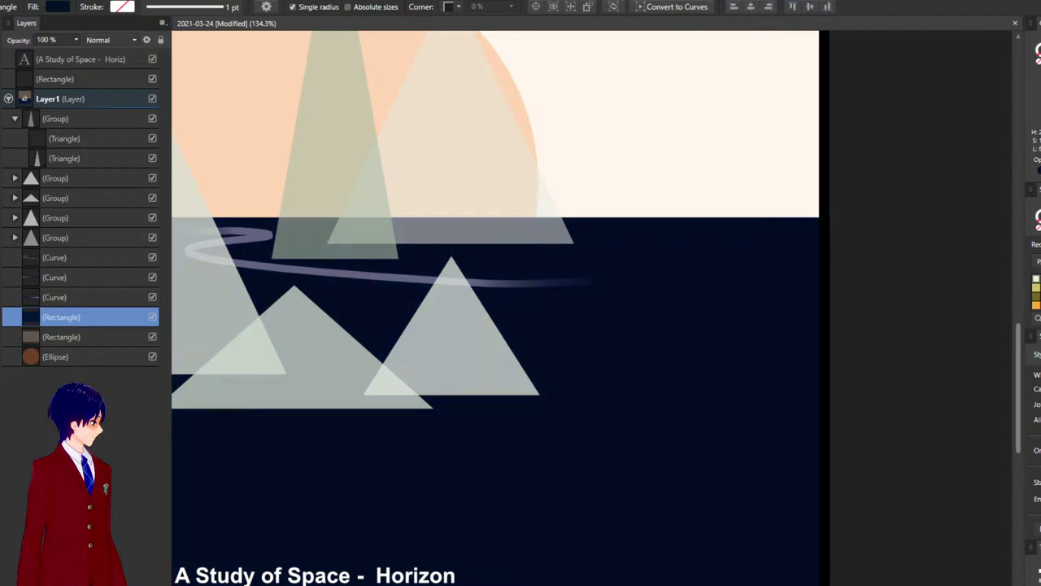
pyautogui.scroll(-6, 975, 199)
pyautogui.moveTo(938, 305); pyautogui.dragTo(823, 345)
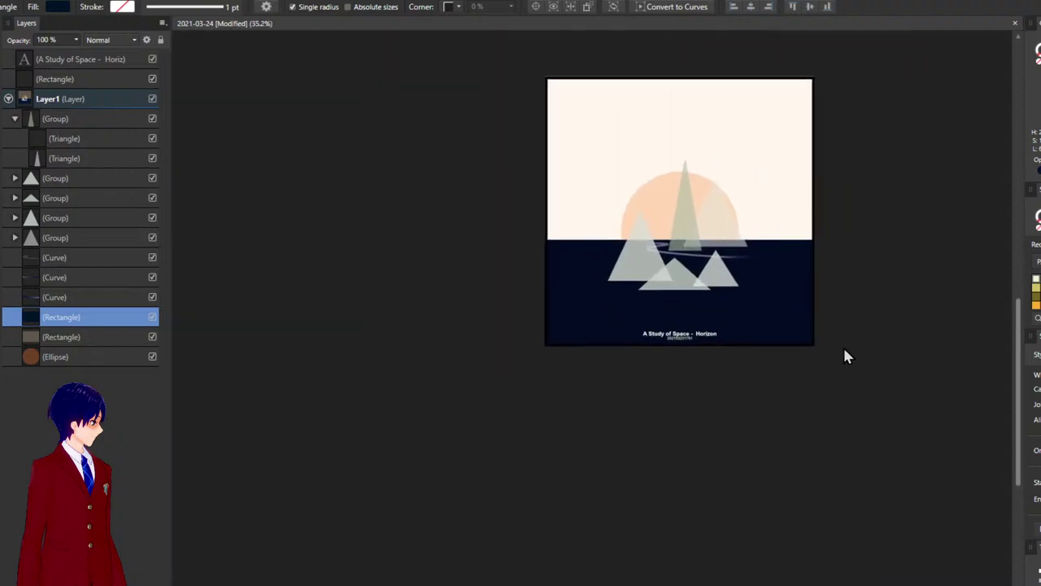
pyautogui.click(845, 352)
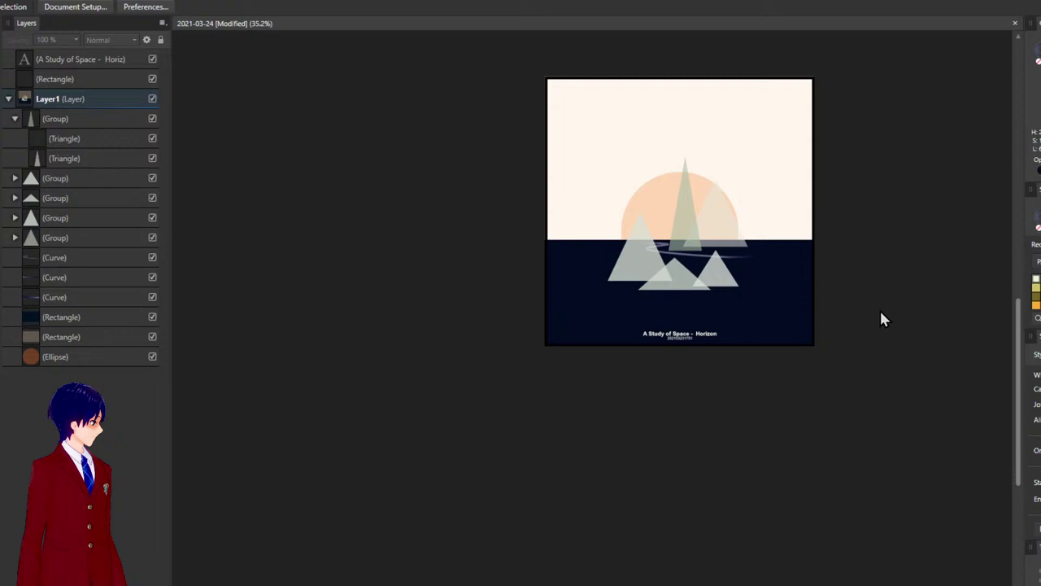
# - Darken the outer stop of the right end curve's stroke gradient so the tip blends into the near-black ground
pyautogui.scroll(8, 804, 282)
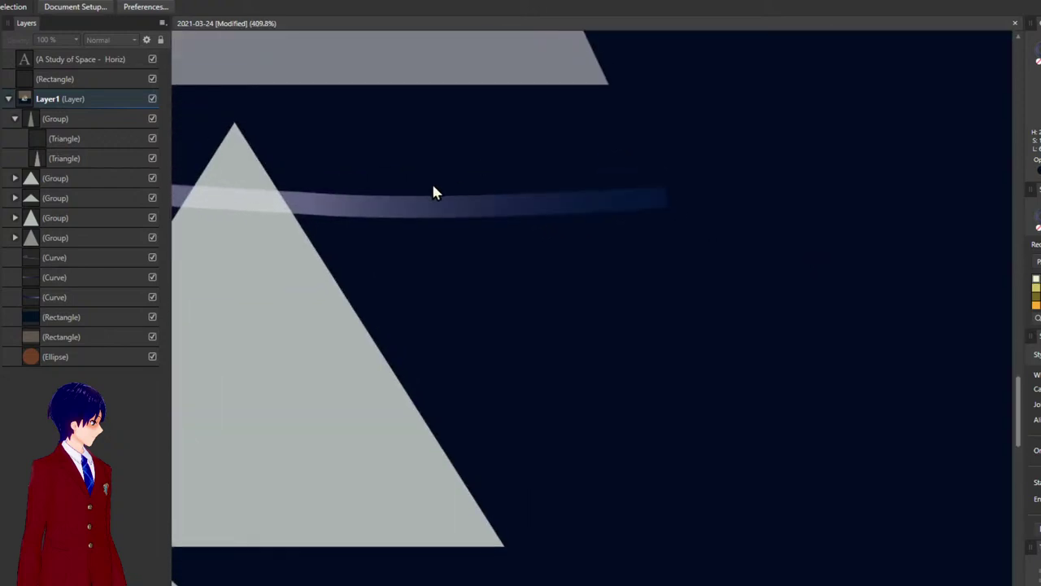
pyautogui.moveTo(433, 187); pyautogui.dragTo(544, 307)
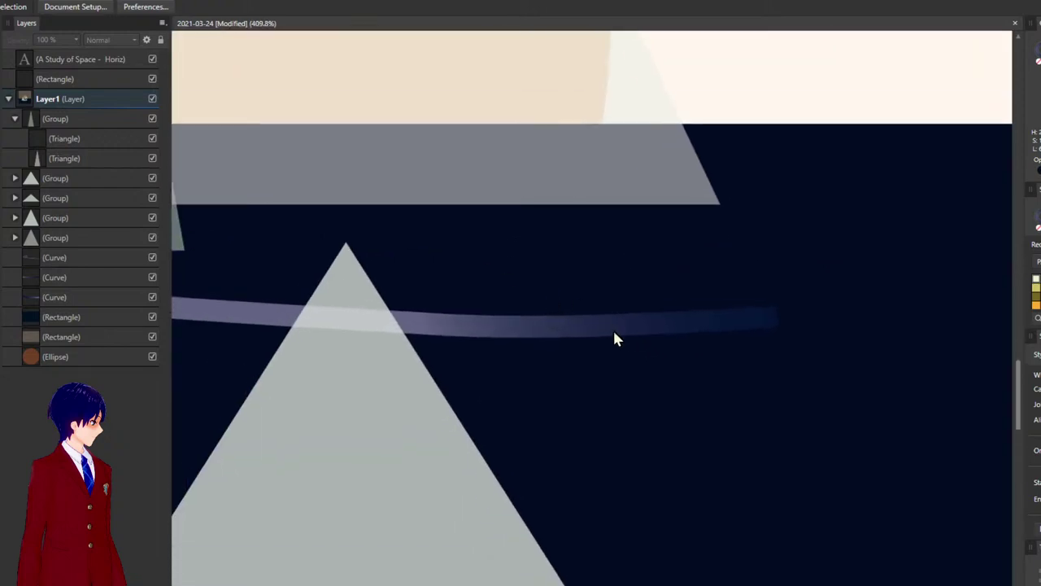
pyautogui.click(613, 330)
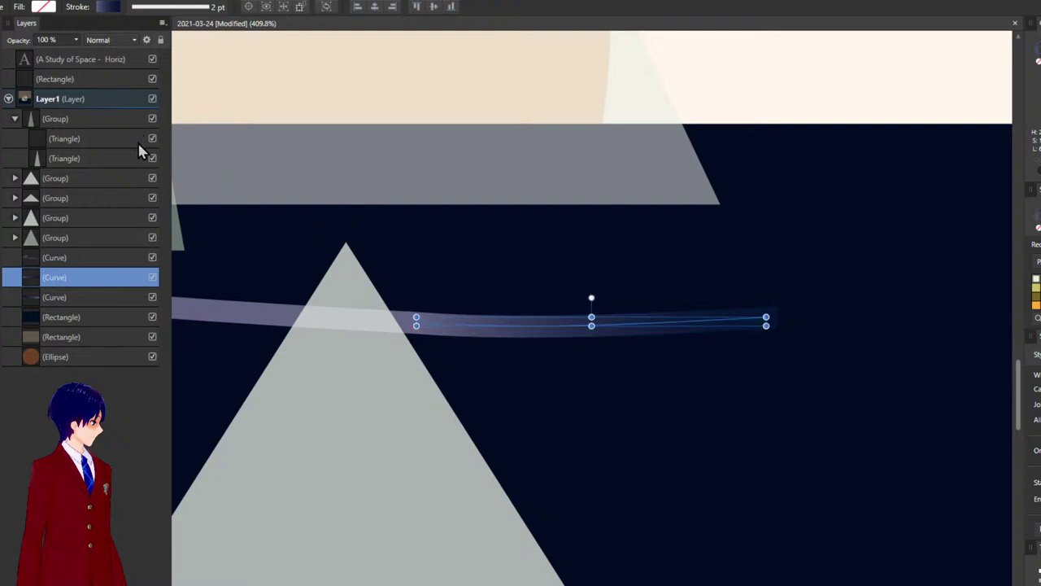
pyautogui.press('Escape')
# - Darken the outer stop of the left end curve's stroke gradient so the tip fades into the navy ground
pyautogui.moveTo(329, 133); pyautogui.dragTo(545, 242)
pyautogui.moveTo(378, 229); pyautogui.dragTo(755, 379)
pyautogui.scroll(-3, 757, 387)
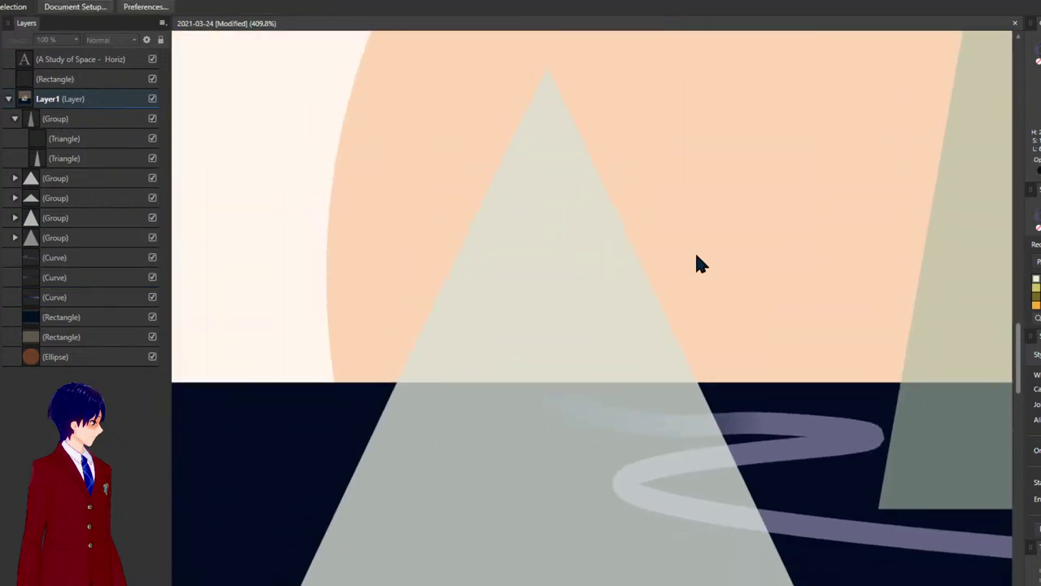
pyautogui.scroll(6, 758, 437)
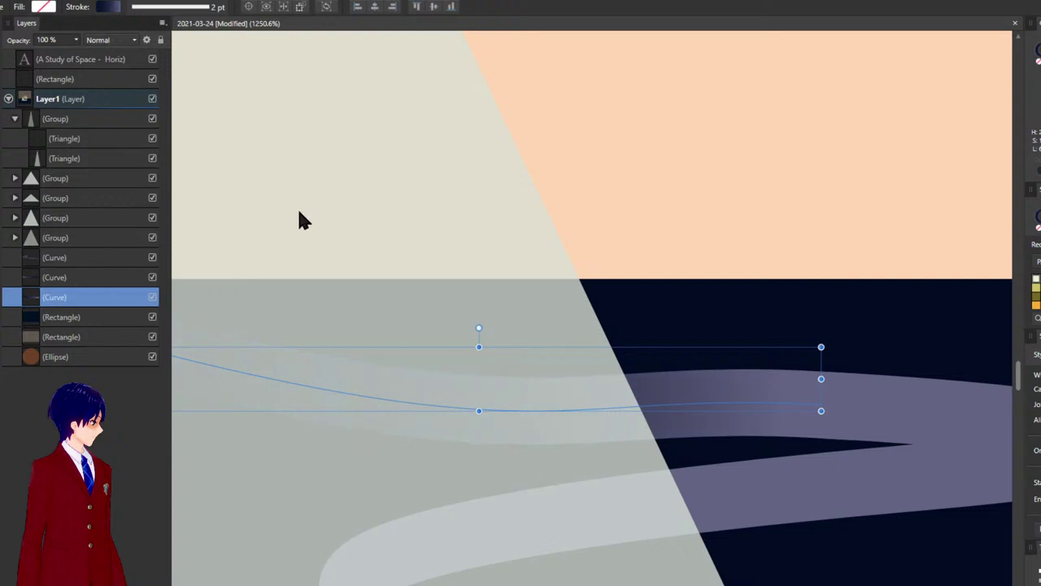
pyautogui.hotkey('ctrl', 'd')
pyautogui.hotkey('ctrl', '0')
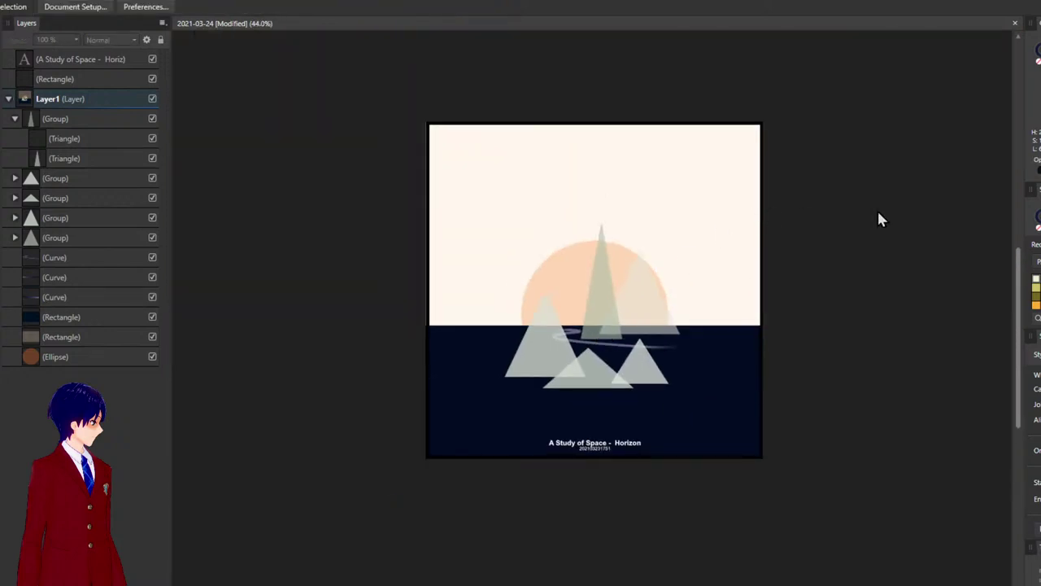
# - Change the fill of the upper triangle in the tall narrow triangle's group to a pale grey-beige
pyautogui.click(612, 302)
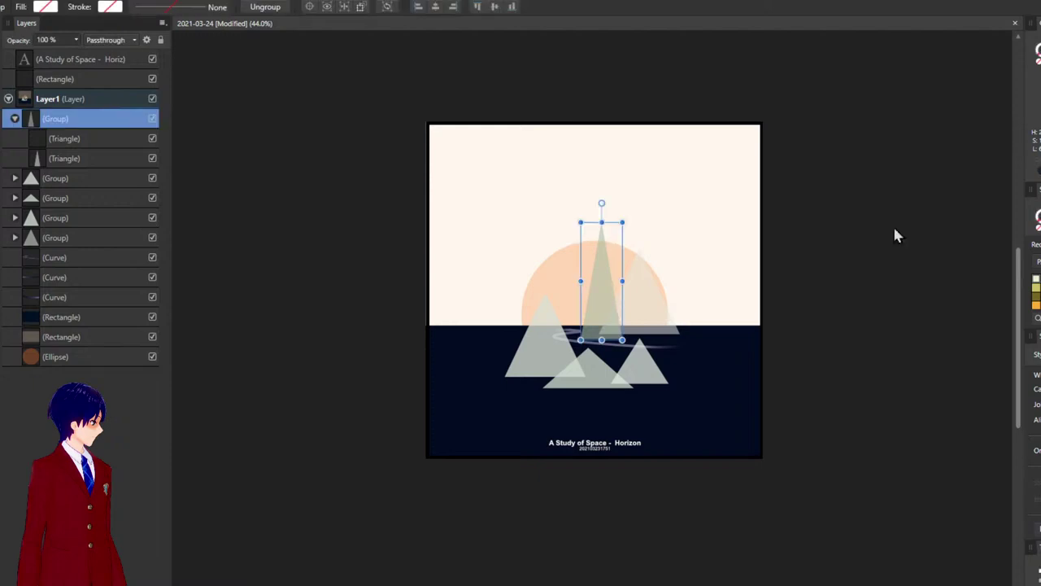
pyautogui.click(86, 140)
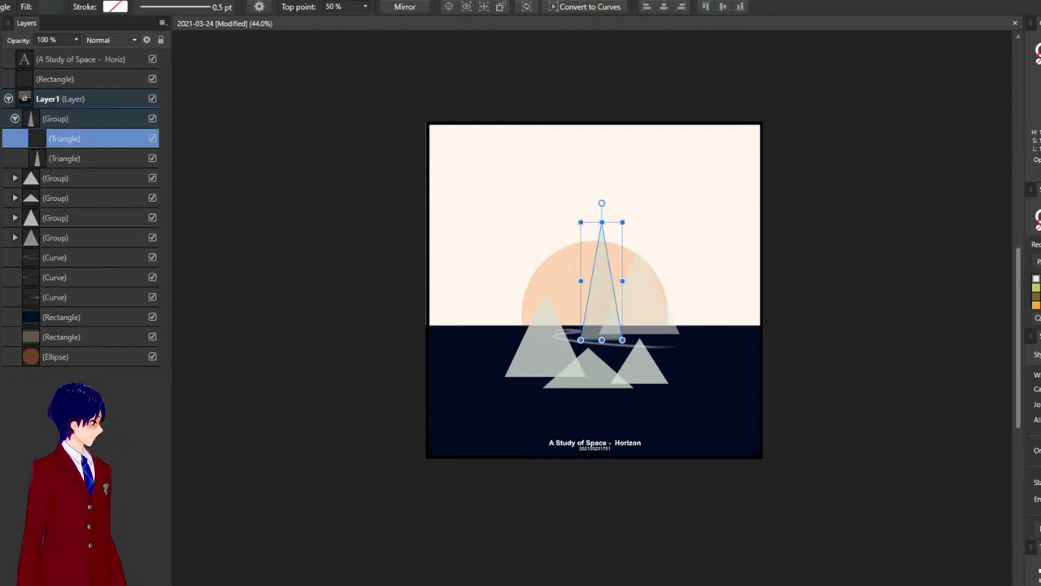
pyautogui.click(948, 333)
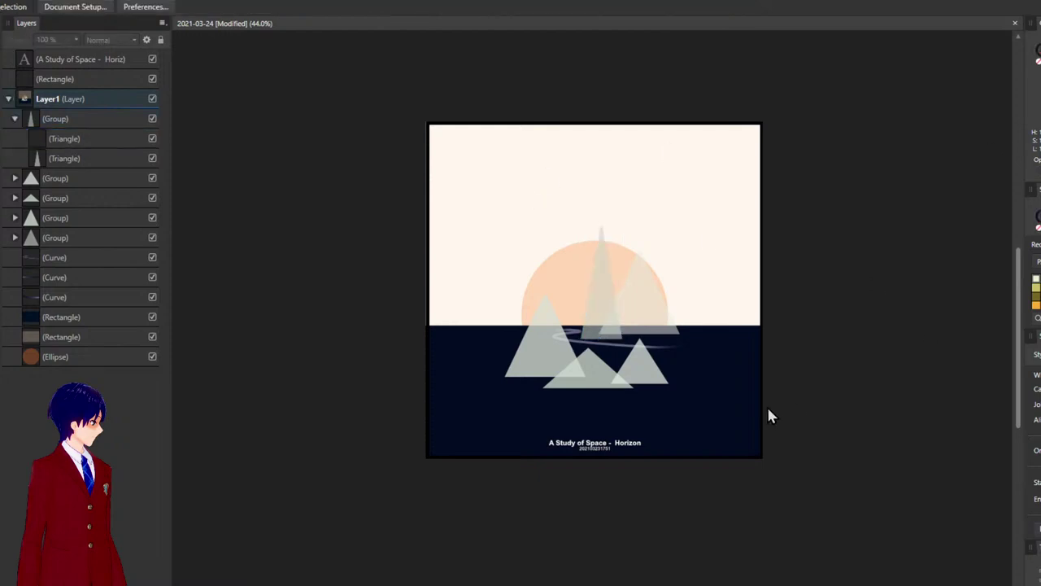
# - Lighten the fill of the lower triangle in the low, wide front triangle's group to near white
pyautogui.click(603, 385)
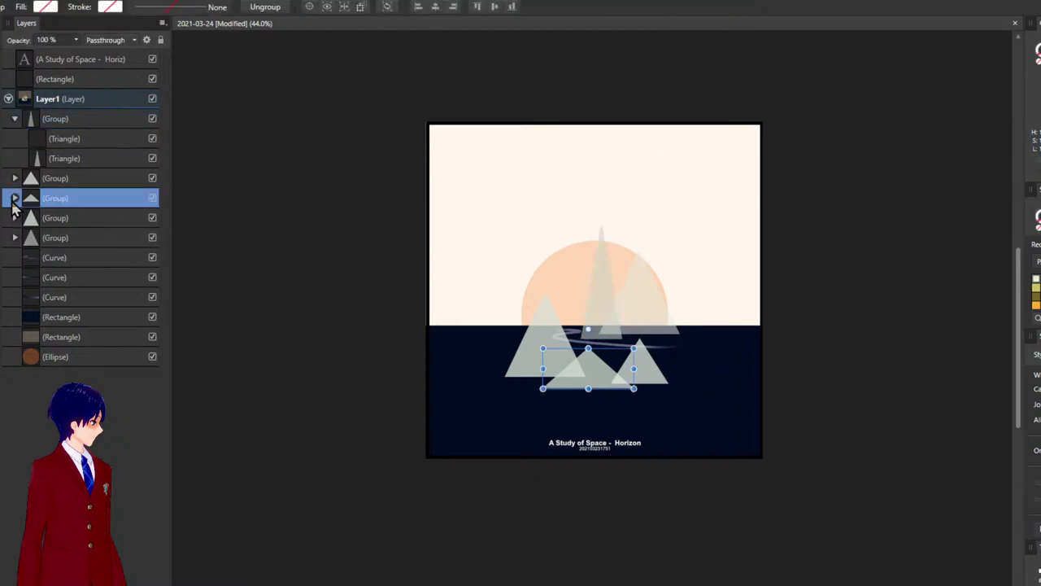
pyautogui.click(12, 199)
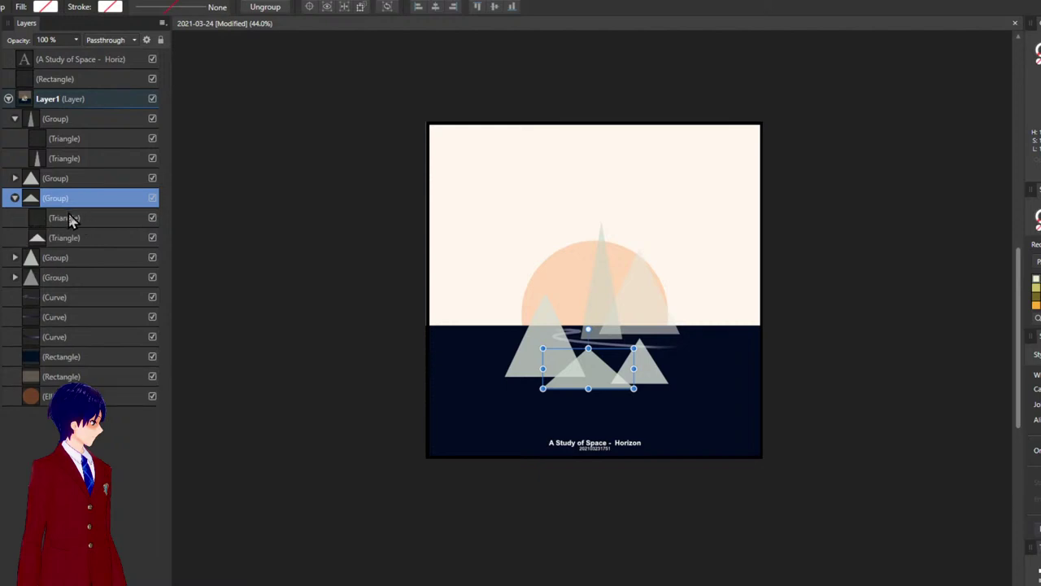
pyautogui.click(72, 217)
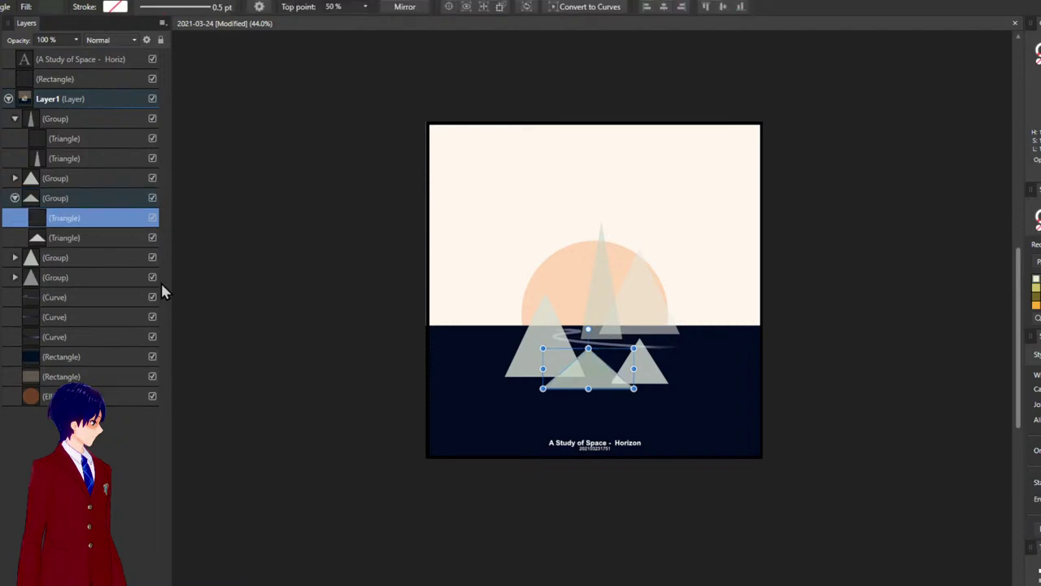
pyautogui.click(103, 237)
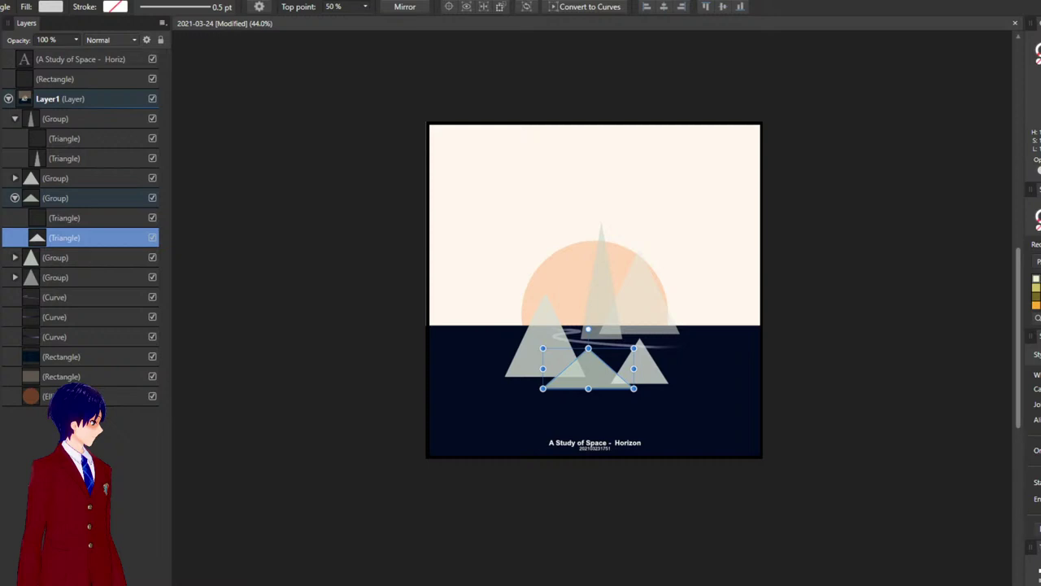
pyautogui.click(900, 398)
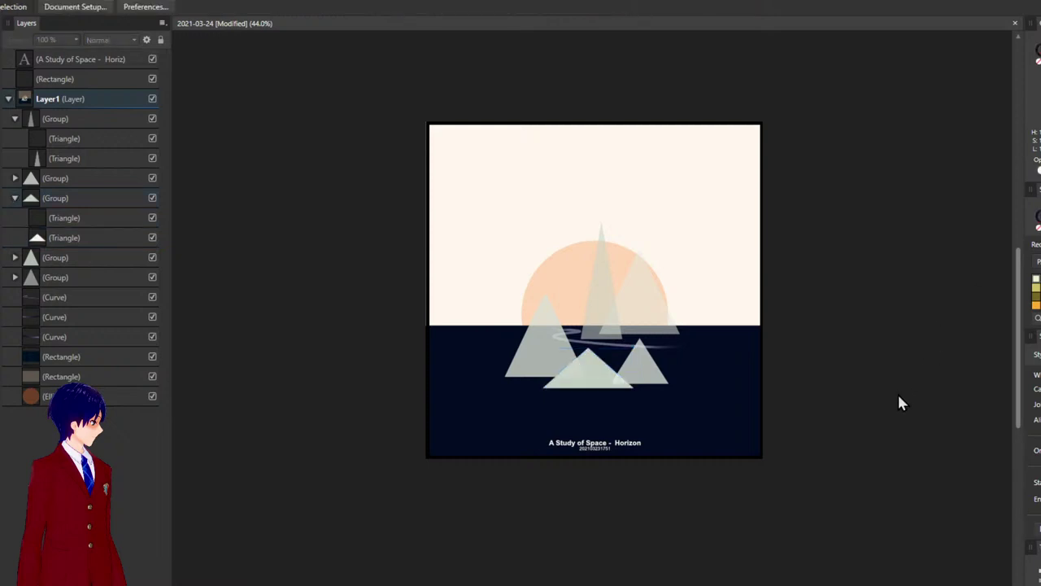
pyautogui.moveTo(793, 439); pyautogui.dragTo(820, 360)
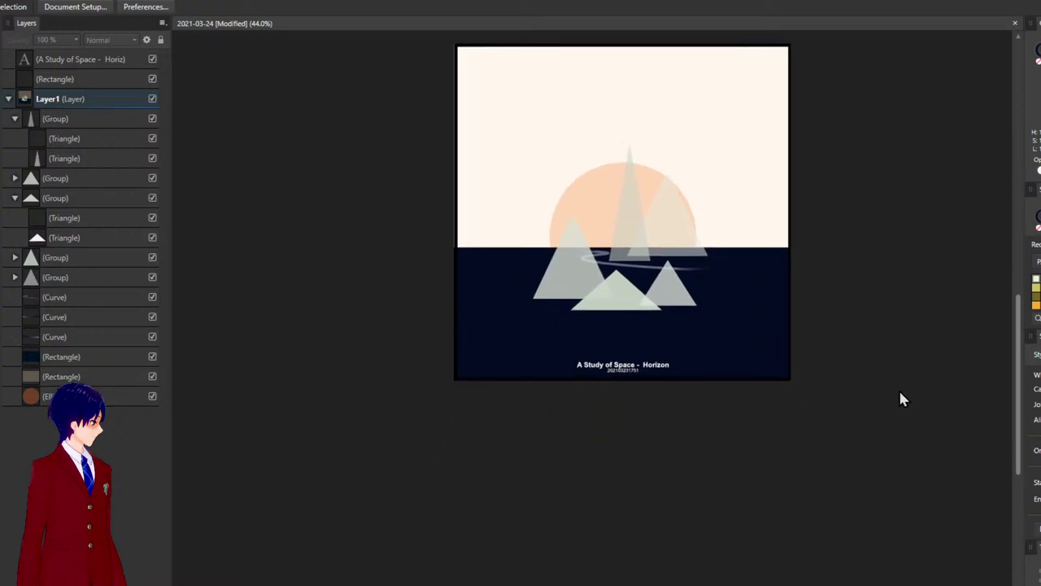
pyautogui.moveTo(900, 392); pyautogui.dragTo(793, 405)
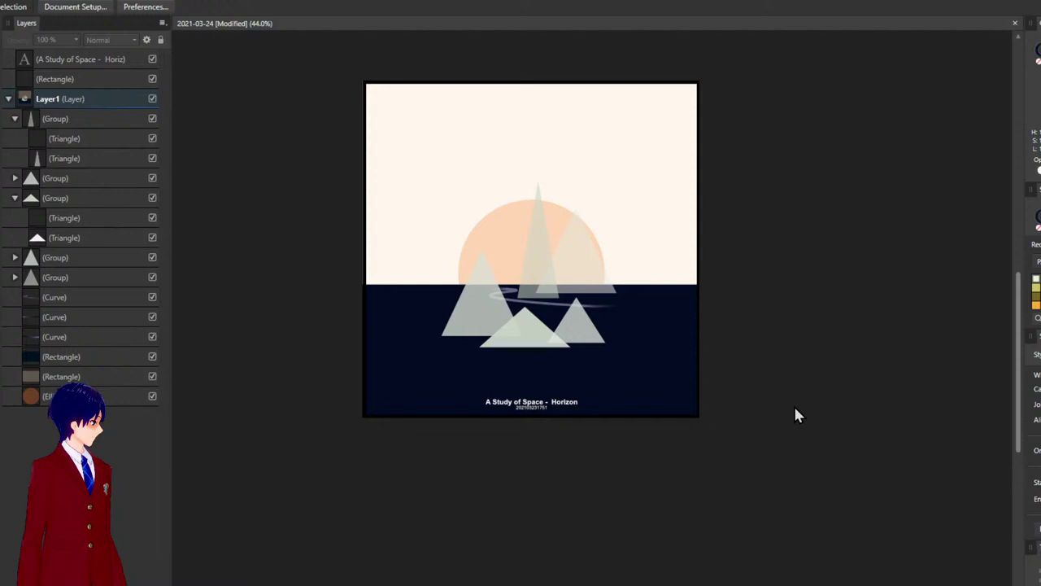
pyautogui.doubleClick(551, 400)
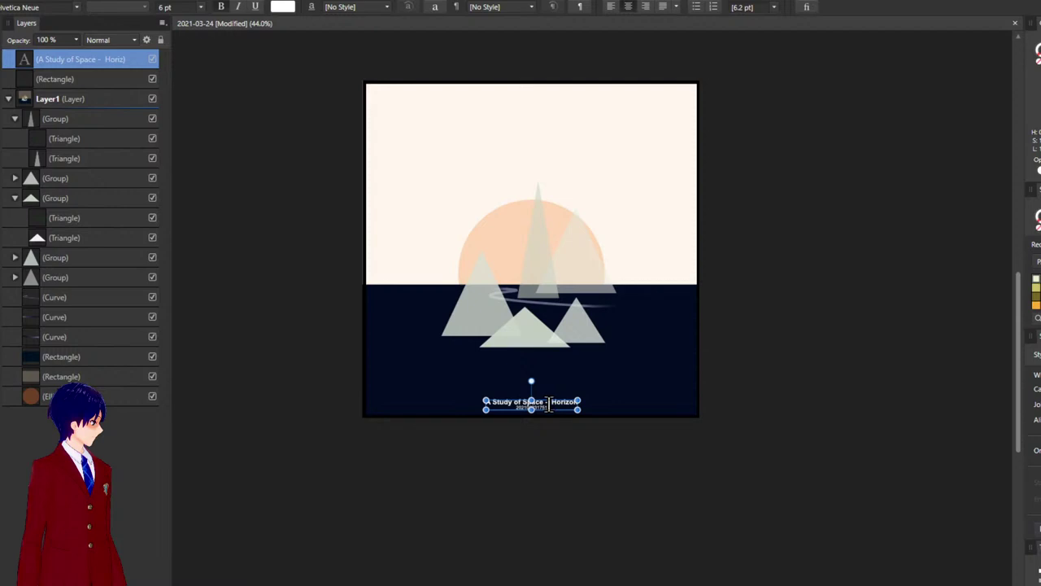
pyautogui.press('Down')
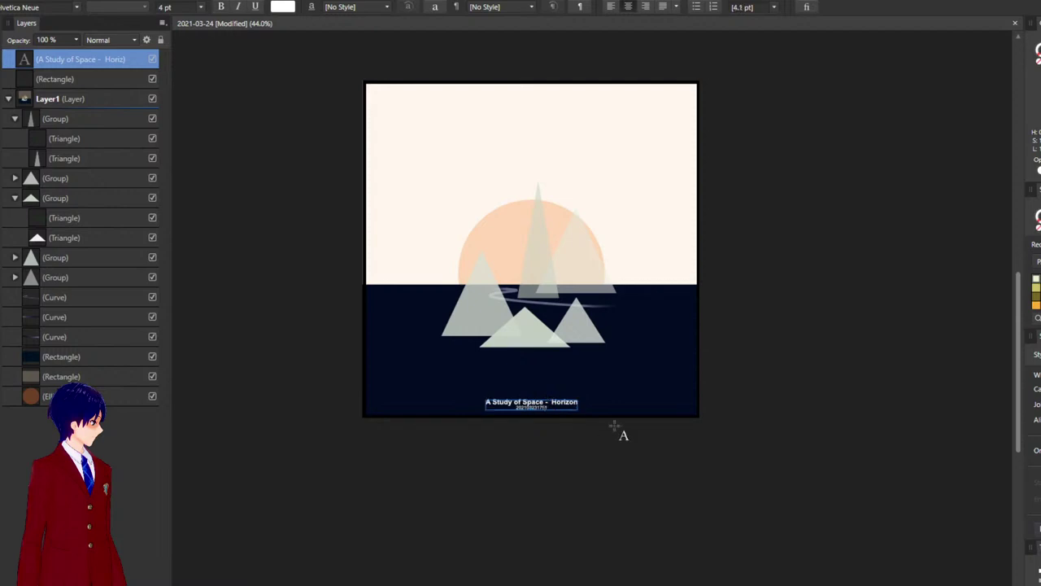
pyautogui.hotkey('shift', 'Left')
pyautogui.hotkey('shift', 'Left')
pyautogui.hotkey('shift', 'Left')
pyautogui.hotkey('shift', 'Left')
pyautogui.hotkey('shift', 'Left')
pyautogui.write('41519')
pyautogui.press('Escape')
pyautogui.press('Escape')
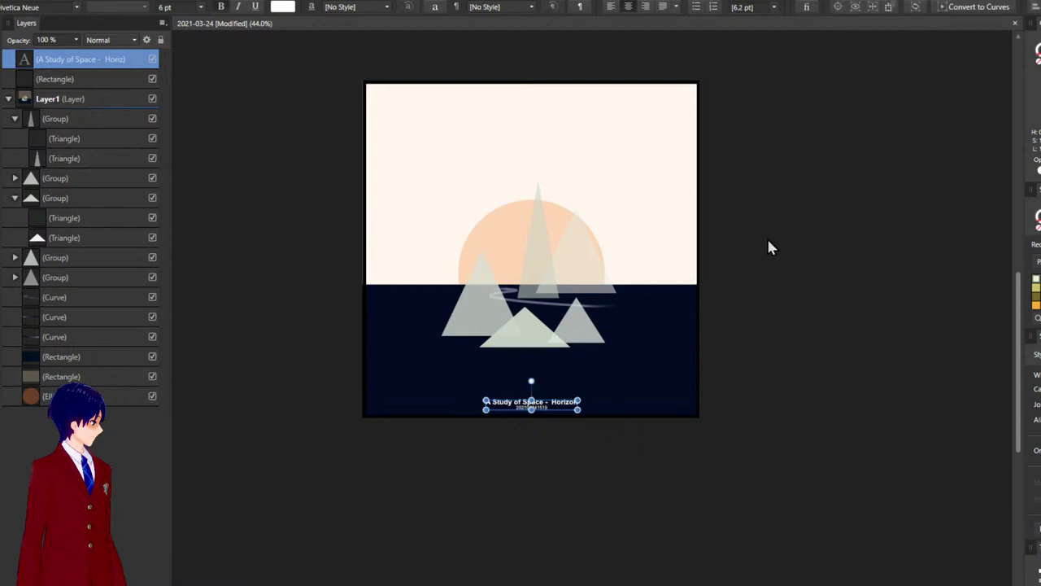
pyautogui.press('Escape')
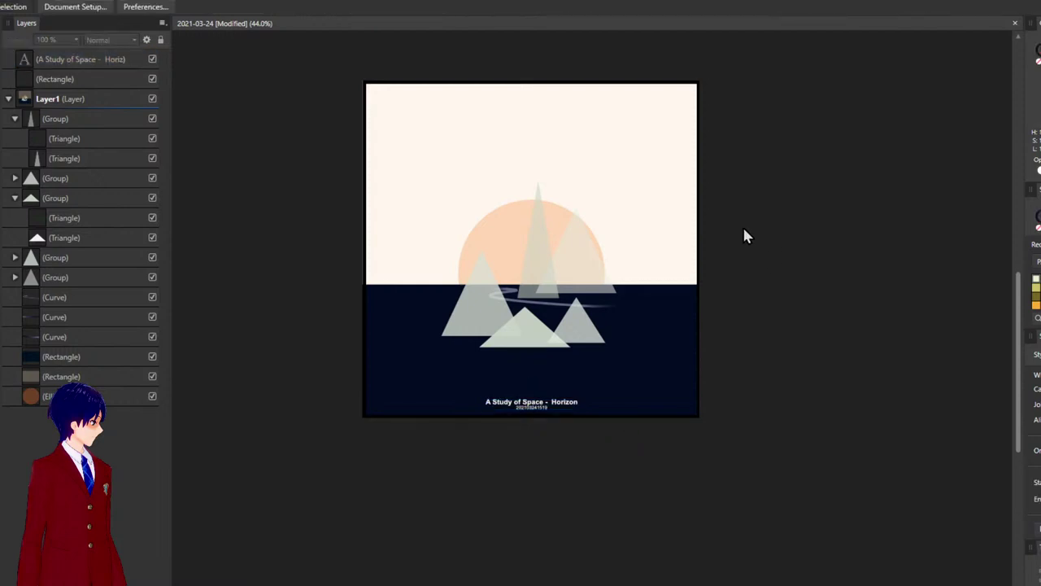
pyautogui.click(559, 399)
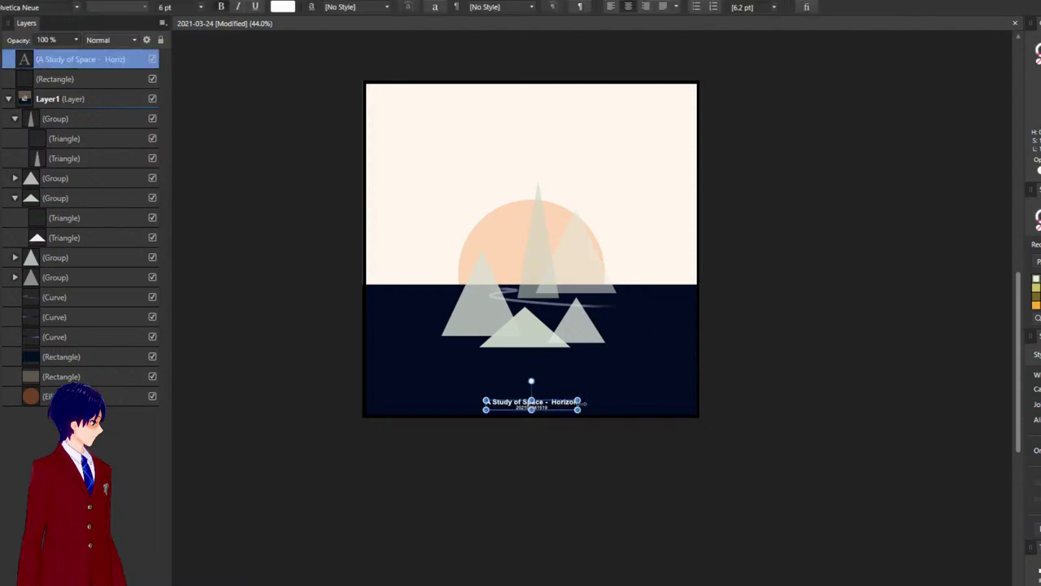
pyautogui.press('Escape')
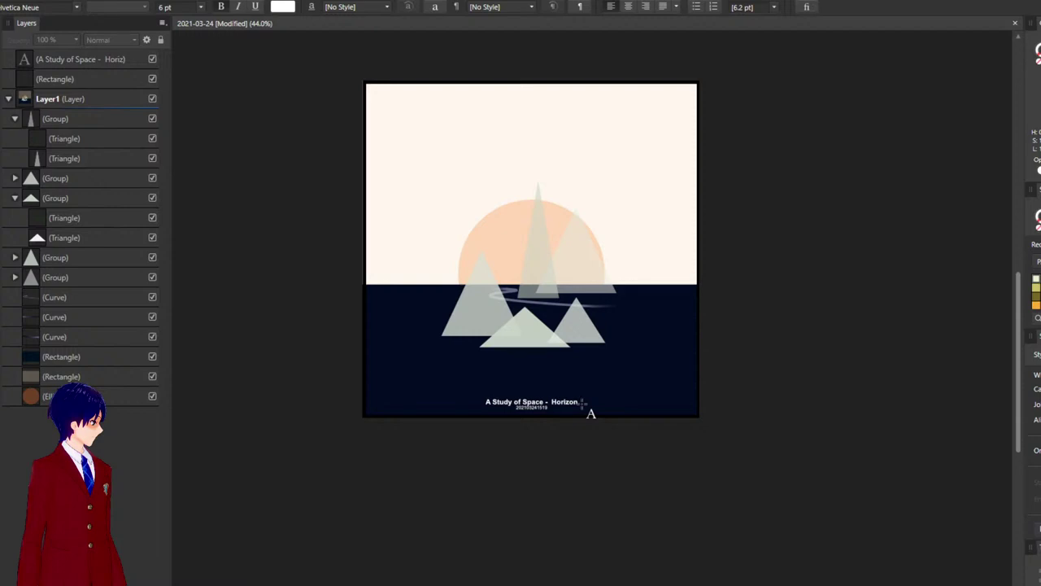
pyautogui.press('Escape')
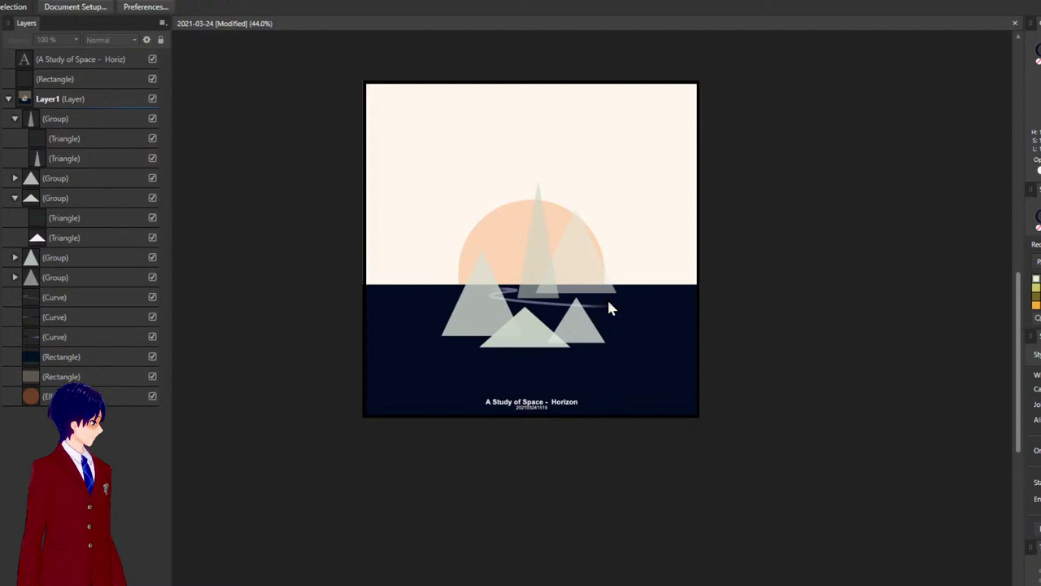
# - Move the sky rectangle beneath the sun ellipse in the stacking order and change its fill to lavender
pyautogui.click(623, 159)
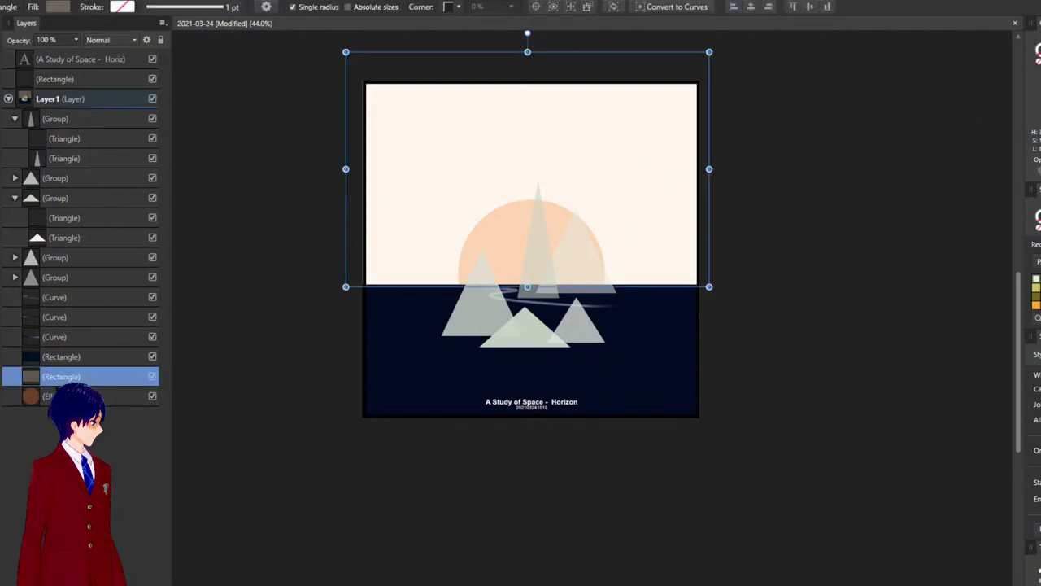
pyautogui.moveTo(57, 376); pyautogui.dragTo(34, 397)
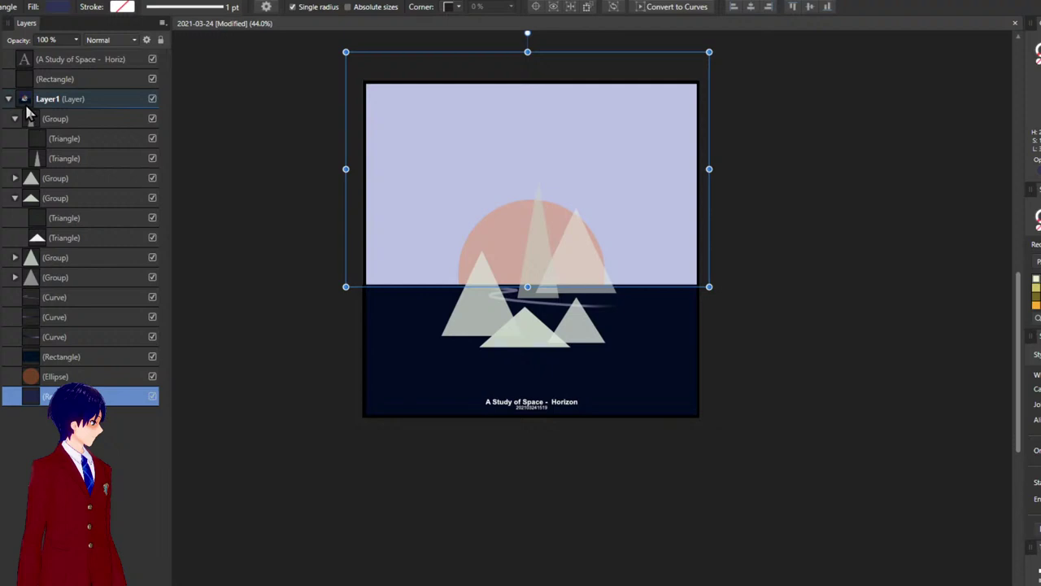
# - Try several gradient types on the sky rectangle and keep a radial fill from white at the left edge to lavender
pyautogui.hotkey('ctrl', 'z')
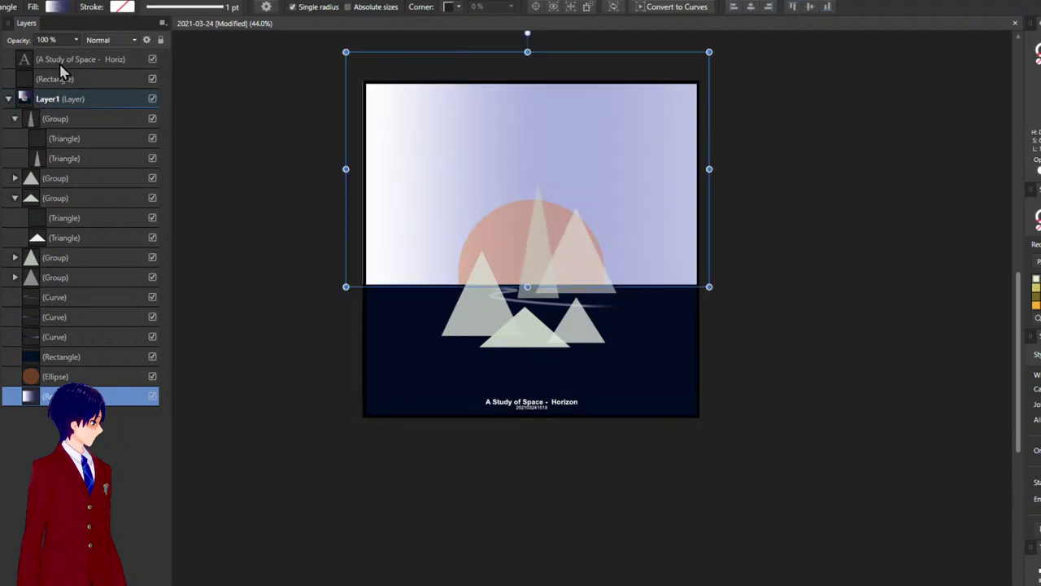
pyautogui.moveTo(75, 64)
pyautogui.mouseDown()
pyautogui.moveTo(51, 63)
pyautogui.moveTo(60, 64)
pyautogui.mouseUp()
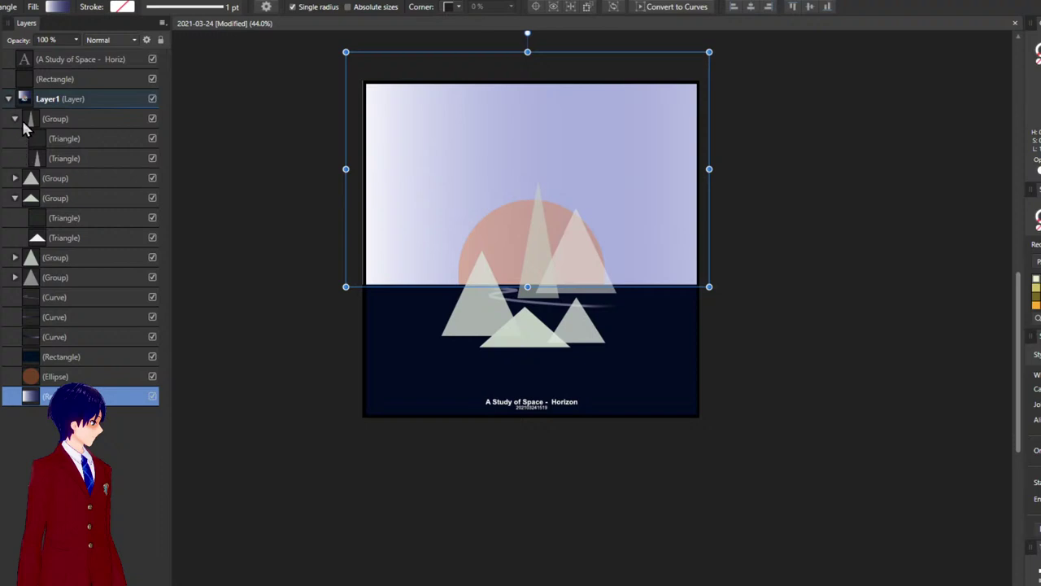
pyautogui.hotkey('ctrl', 'z')
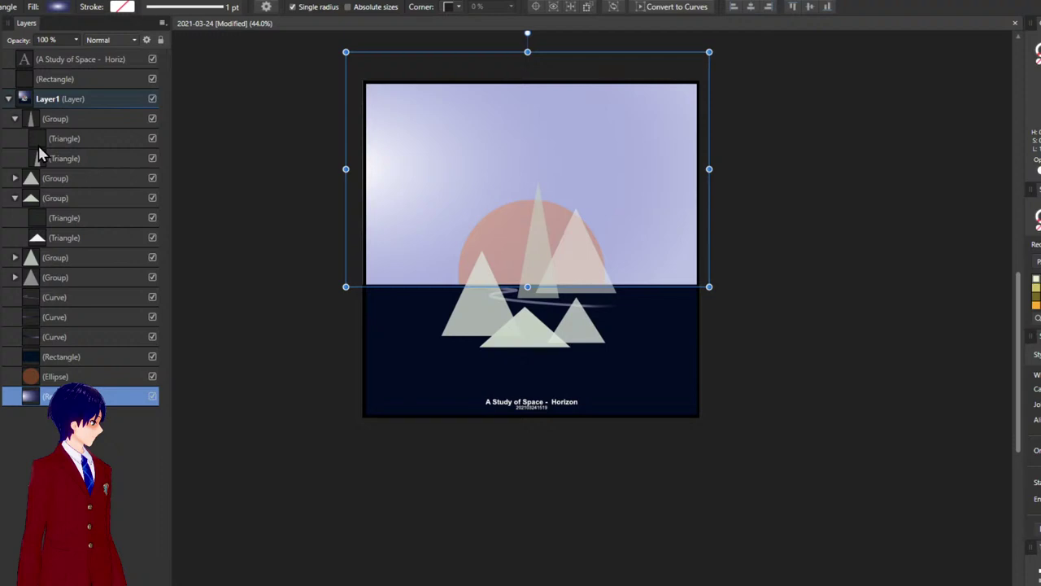
pyautogui.hotkey('ctrl', 'z')
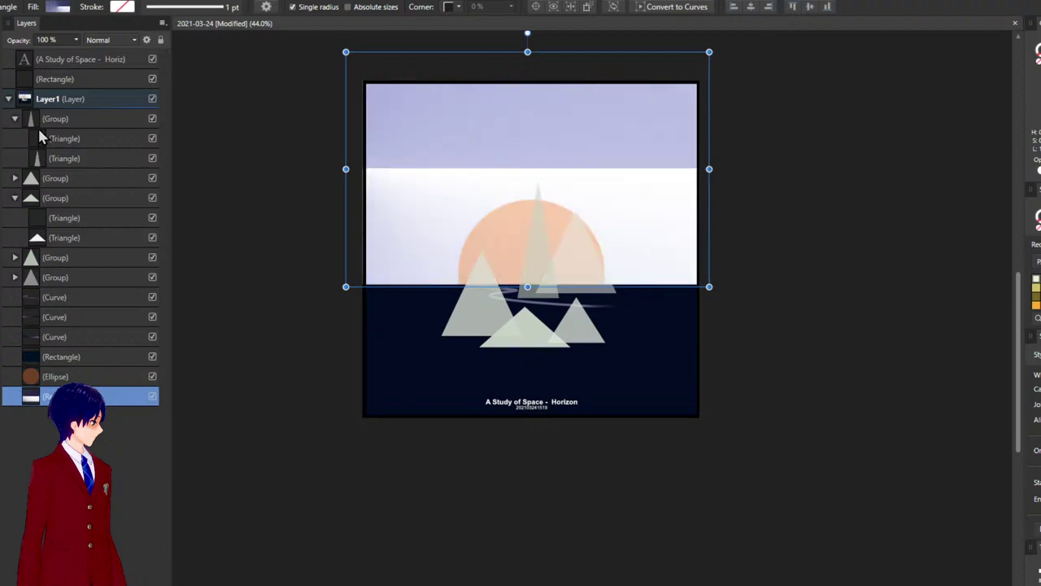
pyautogui.hotkey('ctrl', 'shift', 'z')
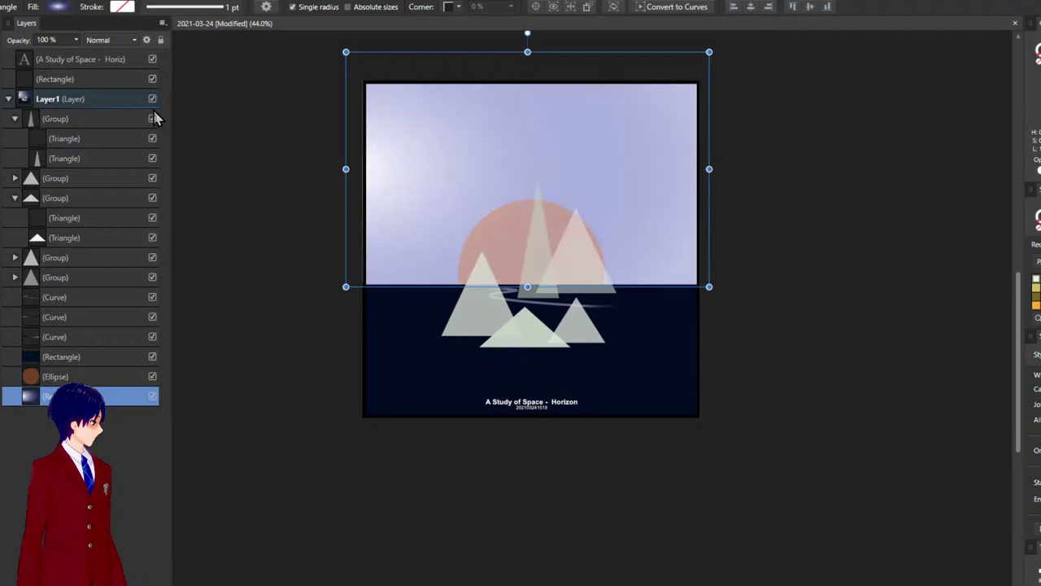
pyautogui.click(314, 157)
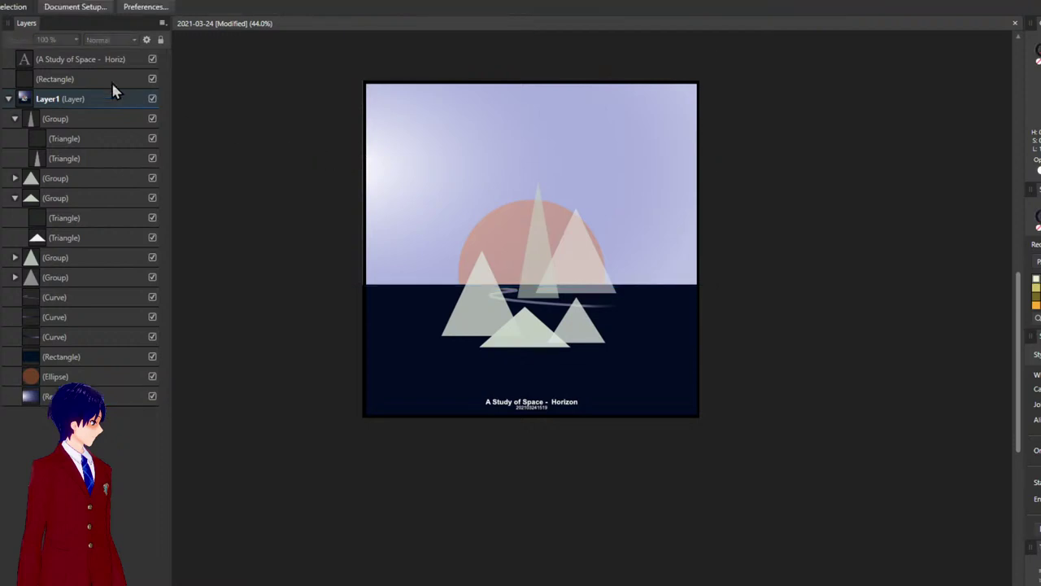
# - Resize the sky rectangle proportionally so it is centred on the canvas and only slightly wider than the artboard
pyautogui.click(505, 183)
pyautogui.moveTo(346, 169); pyautogui.dragTo(361, 169)
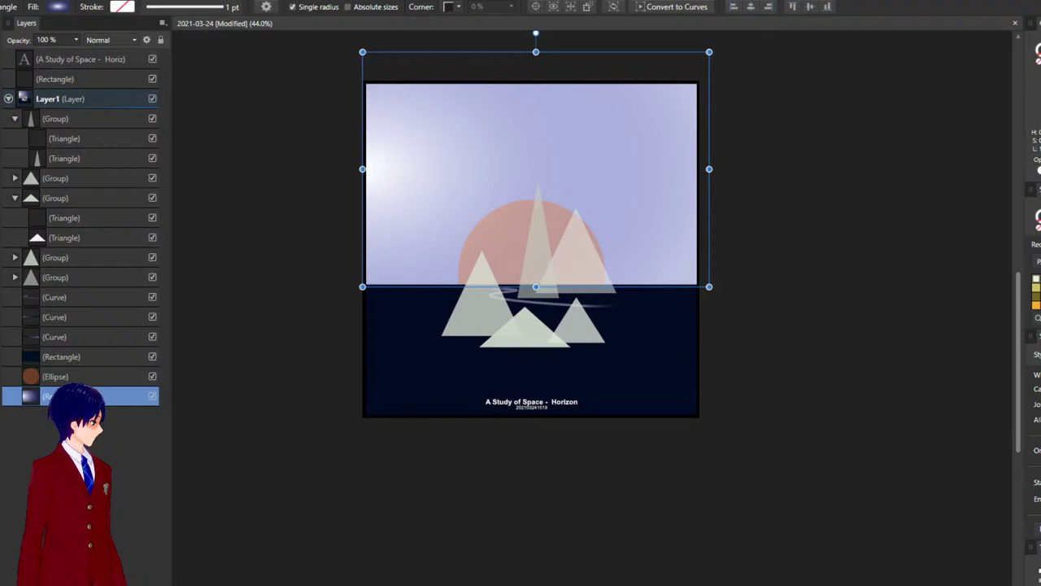
pyautogui.hotkey('shift', 'Left')
pyautogui.press('Tab')
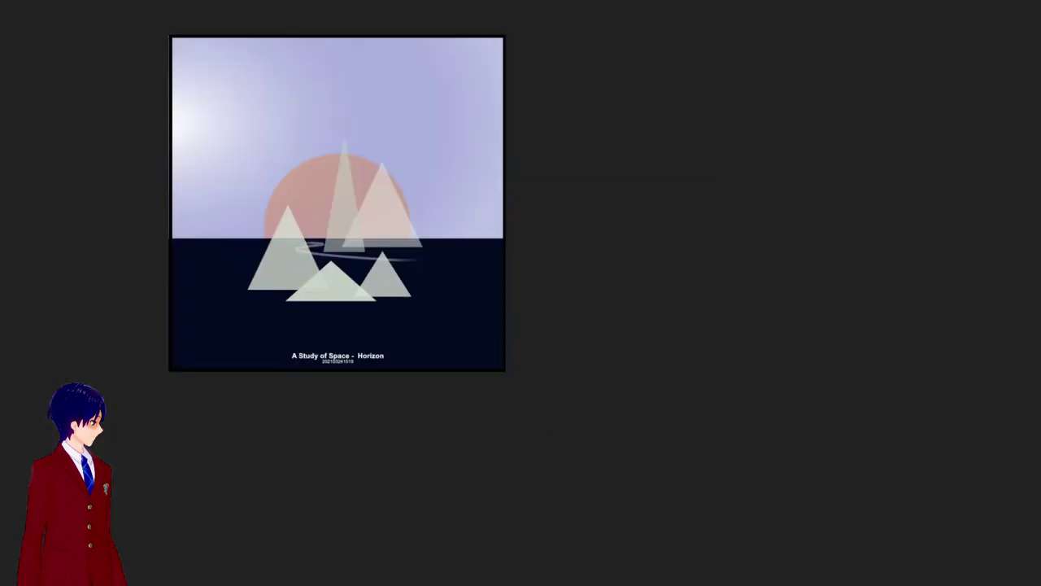
pyautogui.press('Tab')
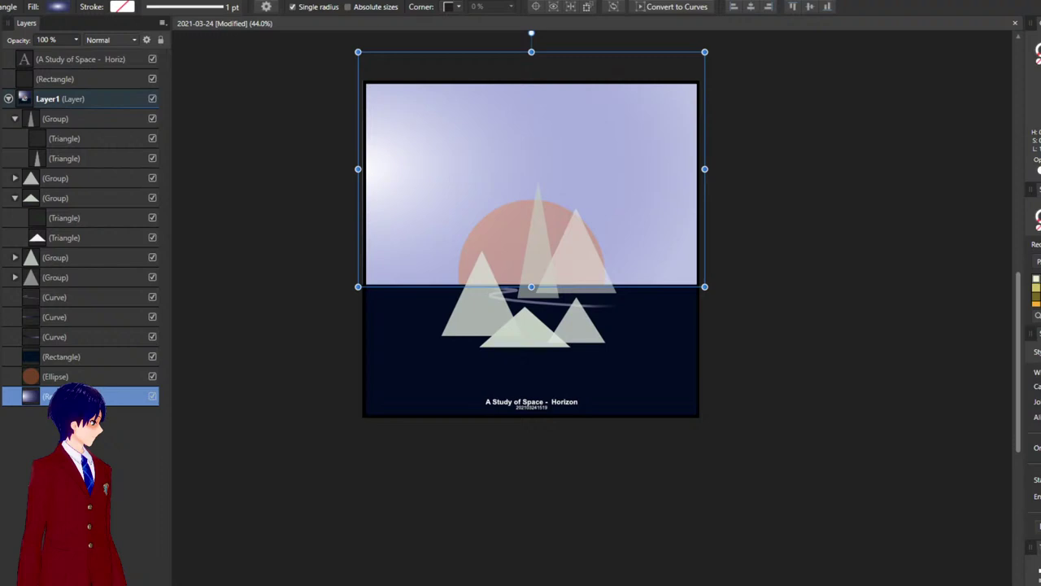
pyautogui.hotkey('ctrl', 'z')
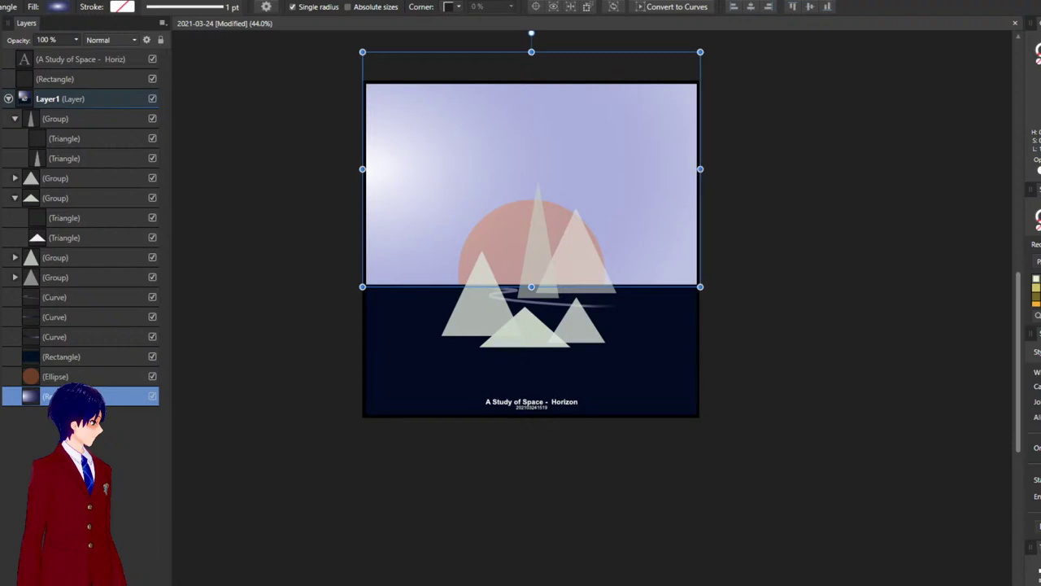
pyautogui.hotkey('ctrl', 'z')
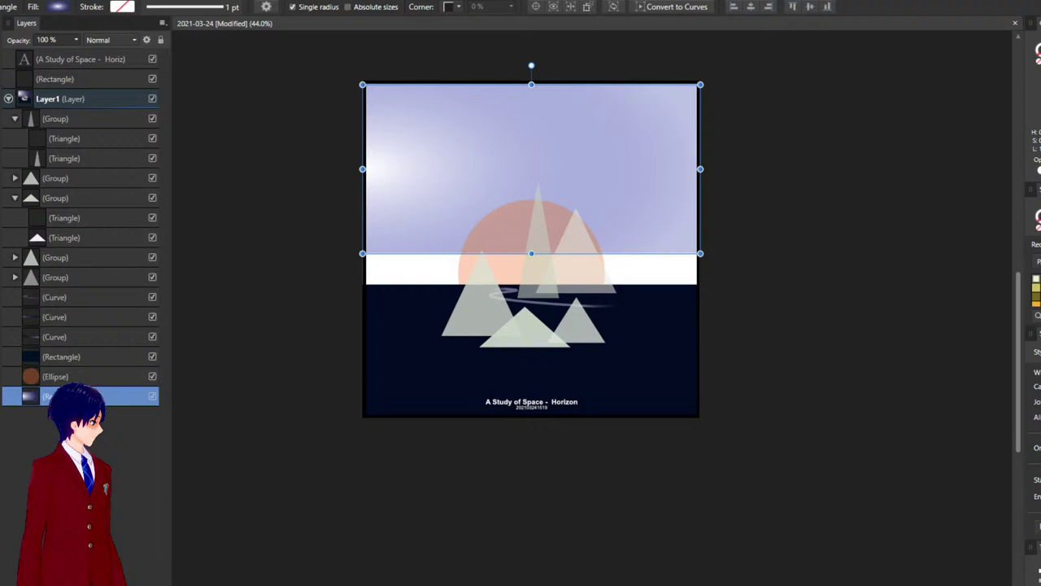
pyautogui.press('Return')
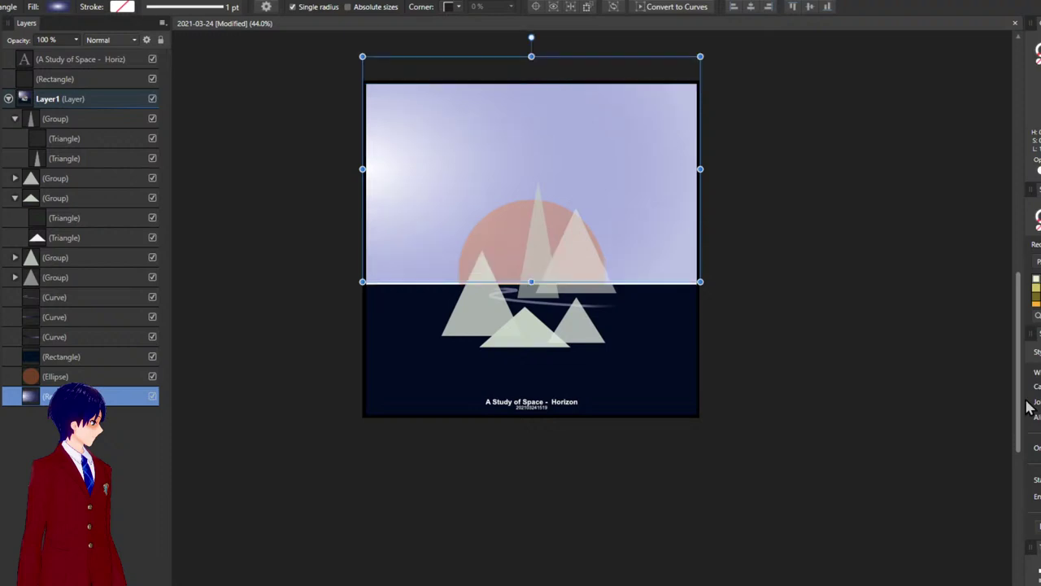
# - Lower the sky rectangle until it extends past the horizon and add a pink tint to its radial gradient
pyautogui.moveTo(672, 193)
pyautogui.mouseDown()
pyautogui.moveTo(675, 243)
pyautogui.moveTo(674, 213)
pyautogui.mouseUp()
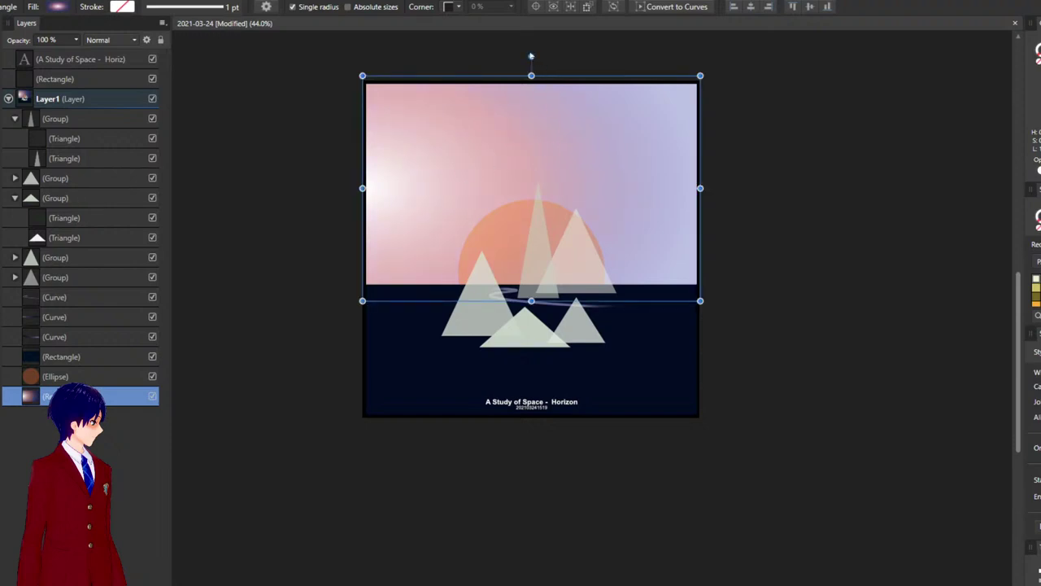
# - Rotate the sky rectangle a quarter turn counterclockwise so the gradient's white centre lies at its lower edge
pyautogui.click(536, 67)
pyautogui.click(523, 100)
pyautogui.moveTo(532, 56); pyautogui.dragTo(290, 193)
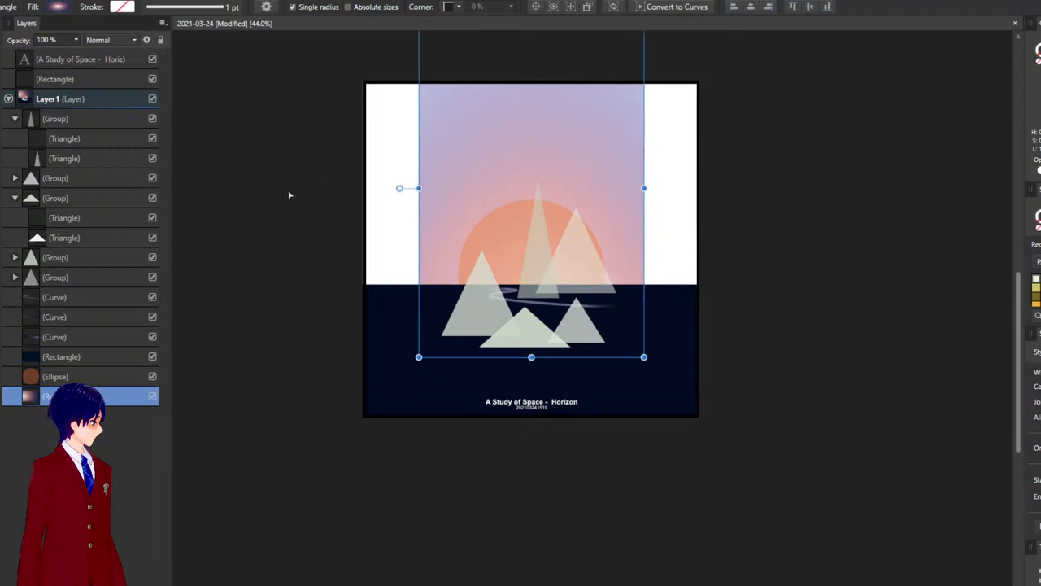
# - Stretch the sky rectangle sideways to cover the artboard's full width and raise it slightly toward the horizon
pyautogui.moveTo(643, 189); pyautogui.dragTo(697, 188)
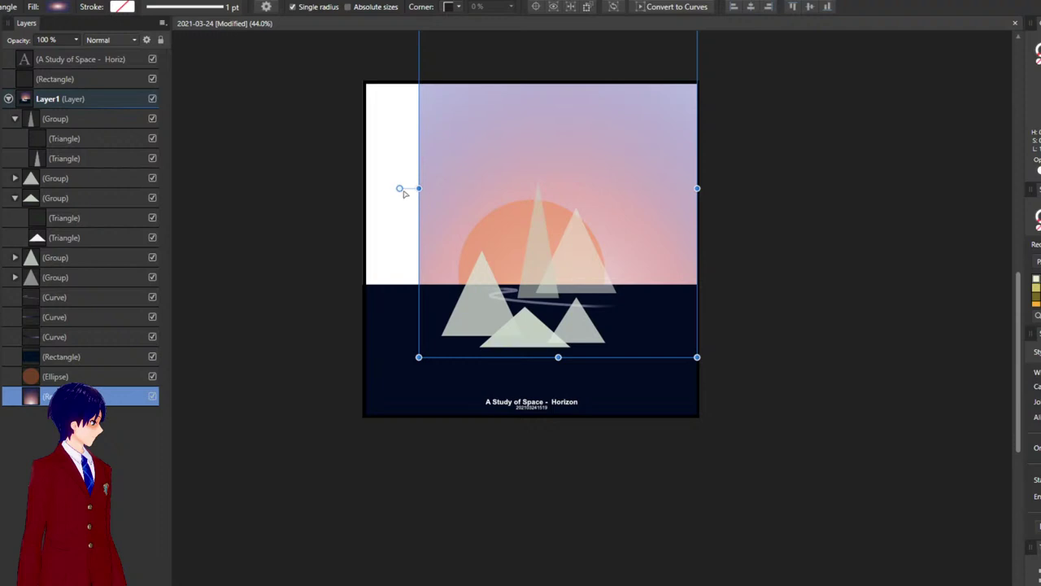
pyautogui.moveTo(419, 188); pyautogui.dragTo(364, 188)
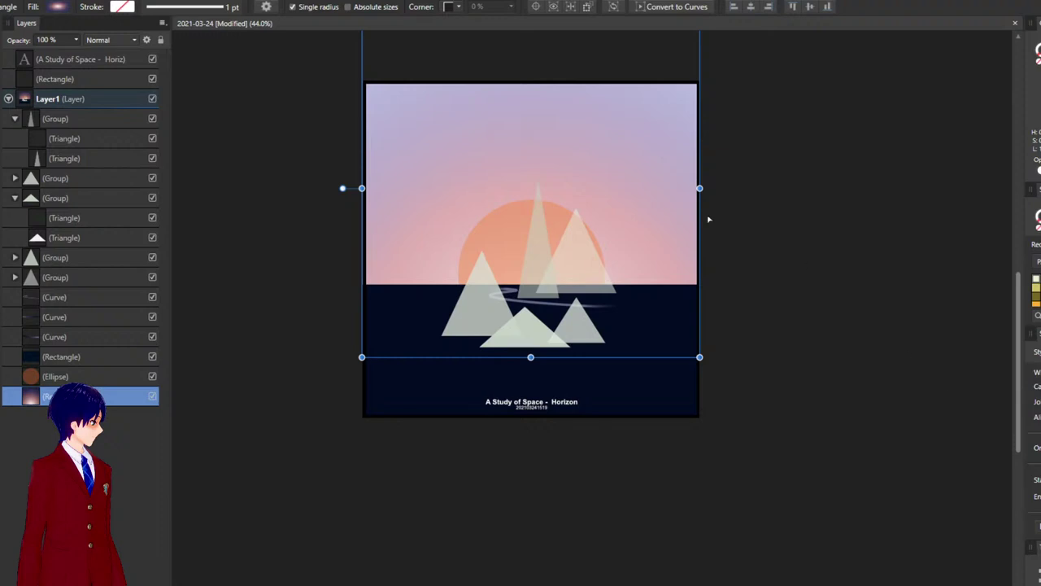
pyautogui.moveTo(649, 186); pyautogui.dragTo(645, 154)
pyautogui.click(901, 262)
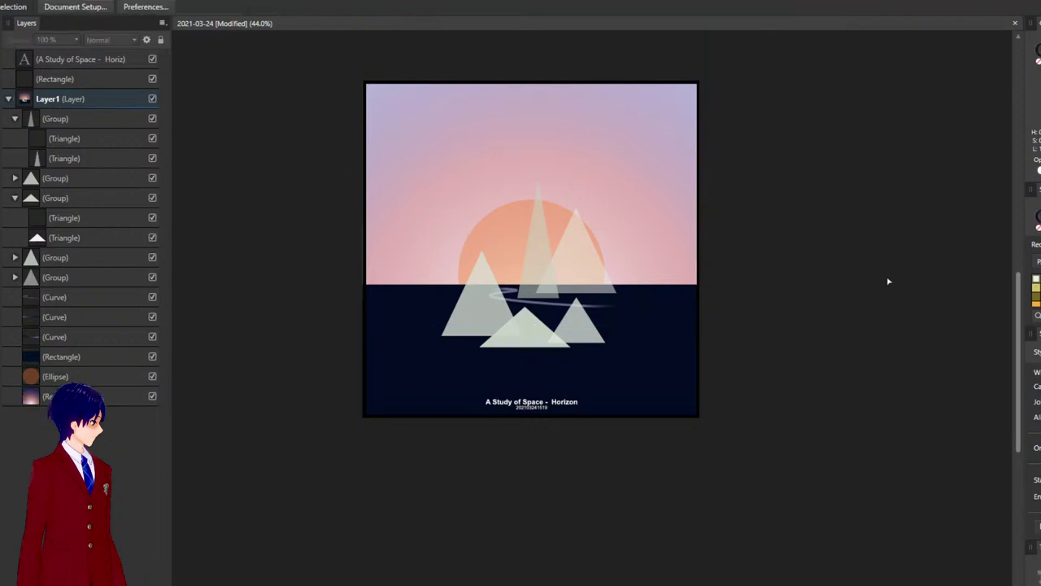
# - Change the fill of the light triangles to a dark tone in the two mountains standing against the sun
pyautogui.click(14, 278)
pyautogui.click(73, 316)
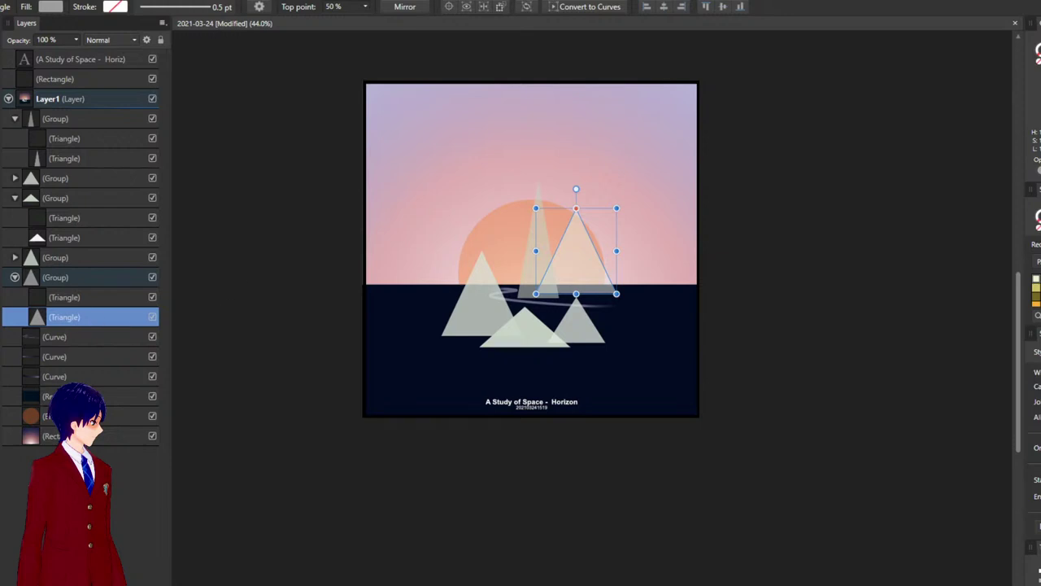
pyautogui.moveTo(1040, 169); pyautogui.dragTo(1036, 177)
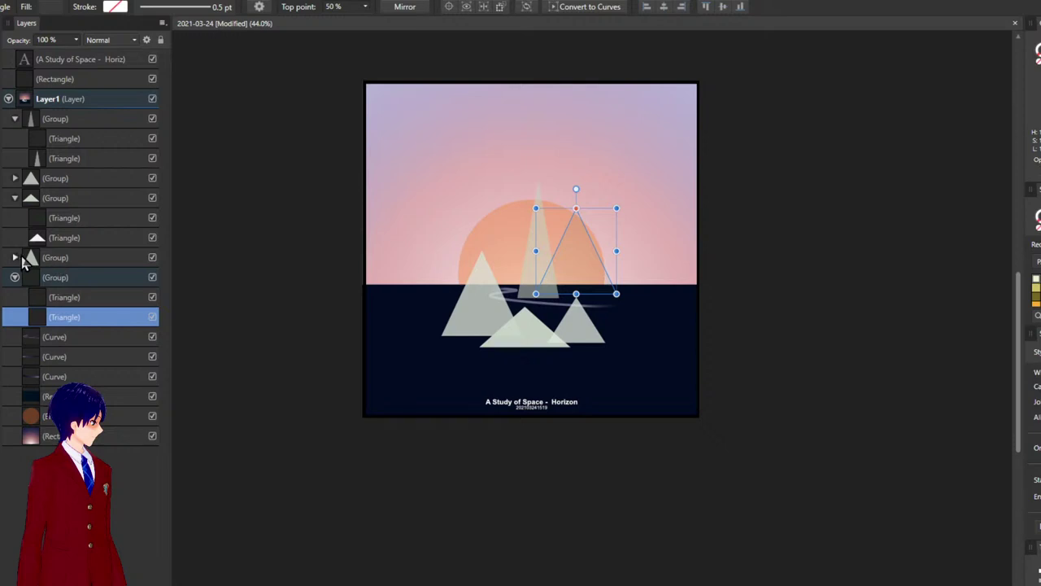
pyautogui.click(16, 257)
pyautogui.click(66, 158)
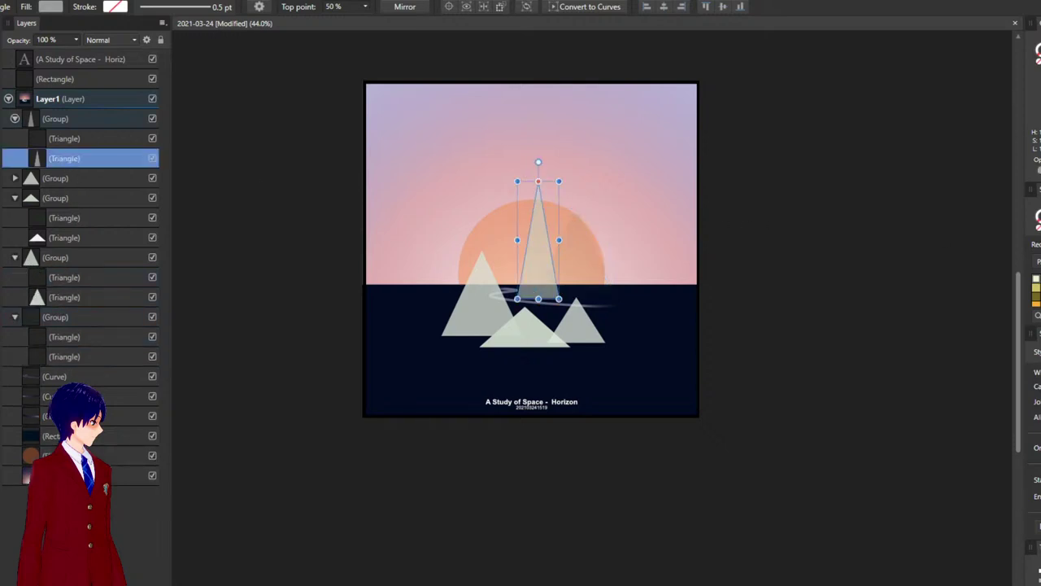
pyautogui.click(849, 286)
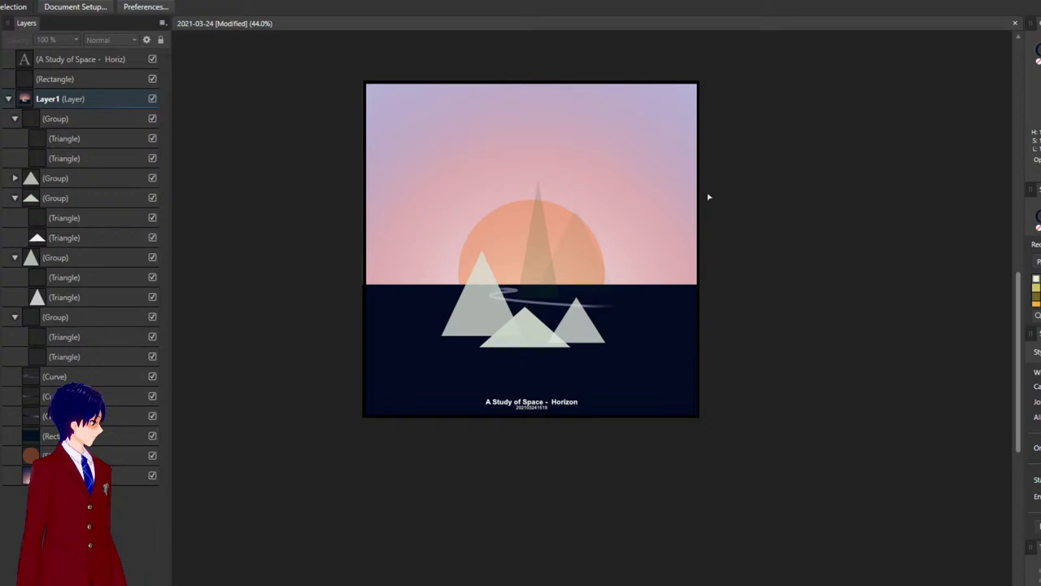
# - Try widening the sky rectangle past the artboard's right edge
pyautogui.click(678, 176)
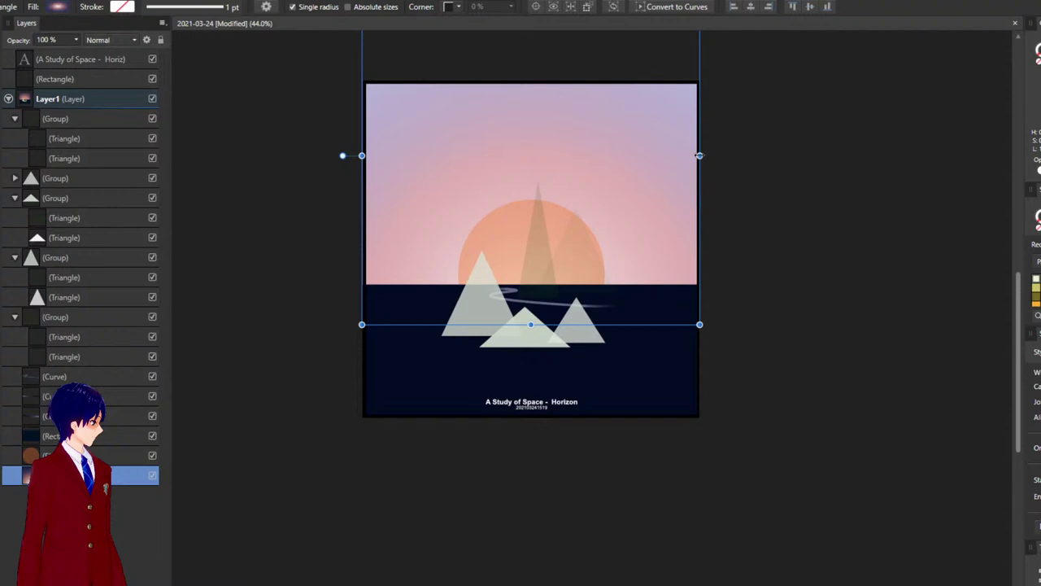
pyautogui.moveTo(699, 155); pyautogui.dragTo(765, 155)
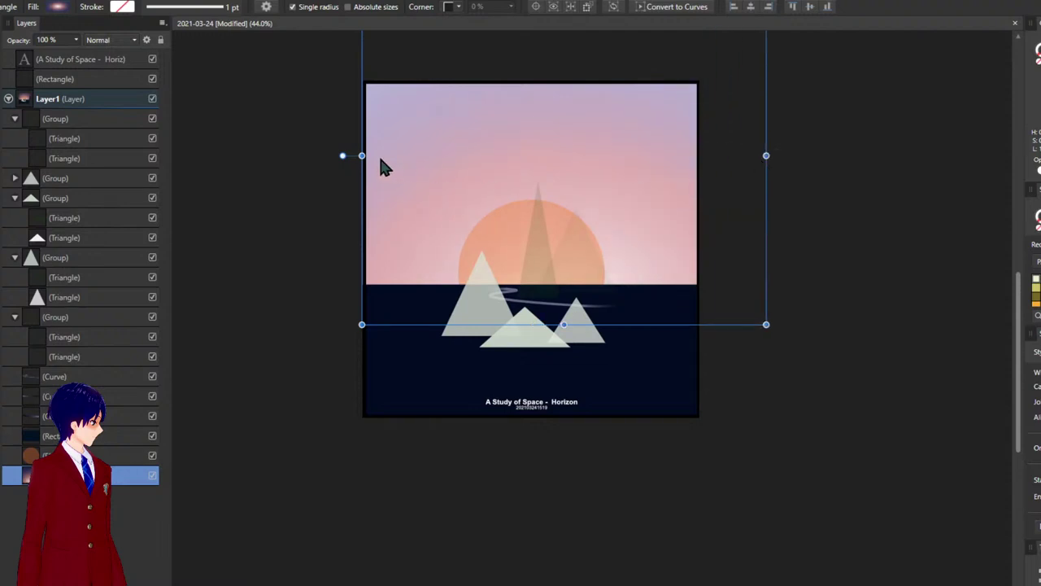
pyautogui.moveTo(361, 156)
pyautogui.mouseDown()
pyautogui.moveTo(331, 155)
pyautogui.moveTo(409, 154)
pyautogui.moveTo(307, 155)
pyautogui.moveTo(373, 155)
pyautogui.moveTo(363, 169)
pyautogui.mouseUp()
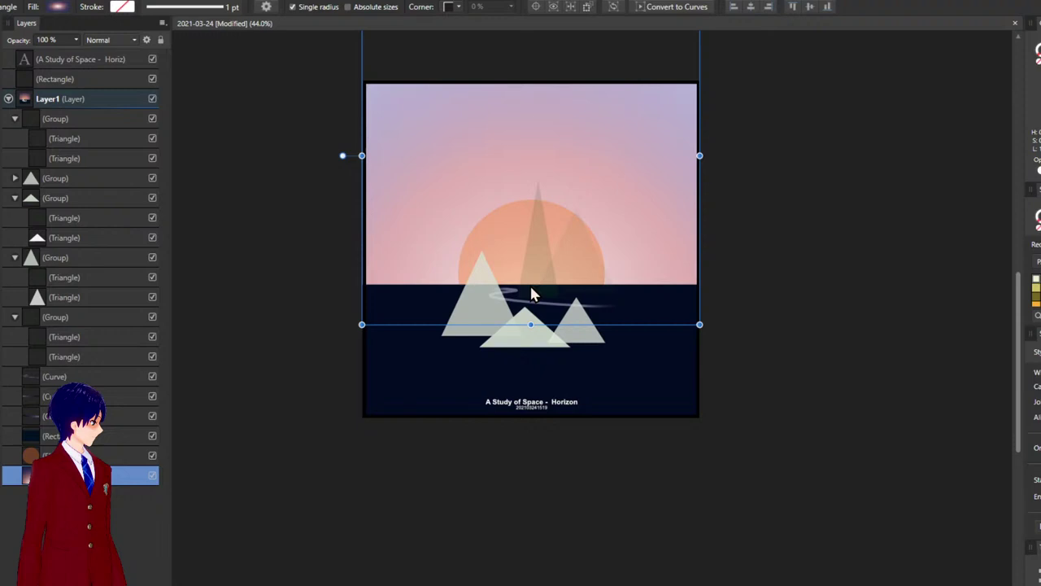
# - Adjust the sky rectangle's radial gradient so the pink draws in around the sun and the lavender reaches lower
pyautogui.moveTo(70, 61); pyautogui.dragTo(0, 81)
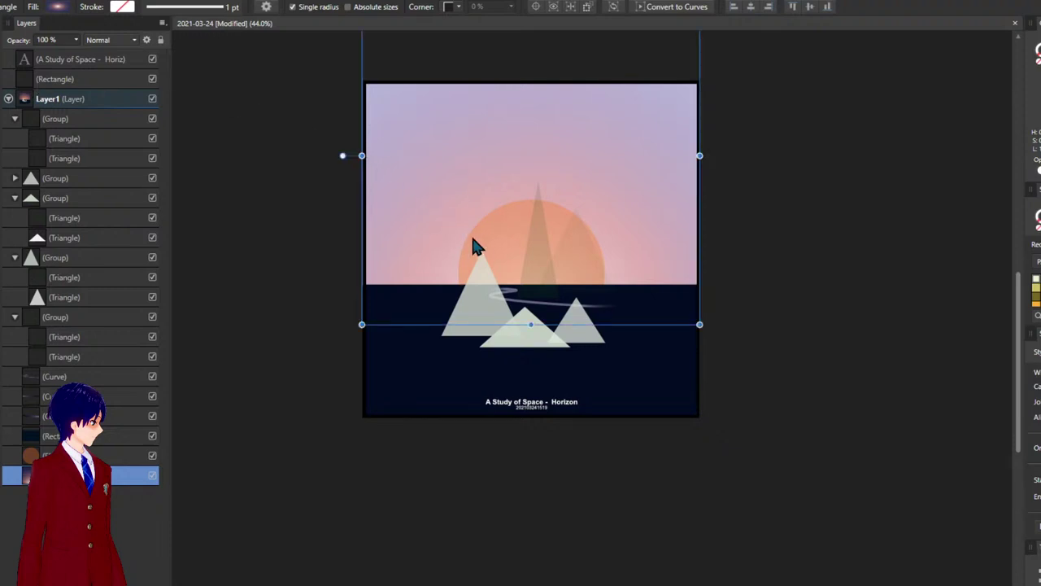
pyautogui.moveTo(1, 65)
pyautogui.mouseDown()
pyautogui.moveTo(18, 65)
pyautogui.moveTo(0, 65)
pyautogui.mouseUp()
pyautogui.click(795, 165)
# - Nudge the sun ellipse down in small steps until its centre sits on the horizon line
pyautogui.click(513, 236)
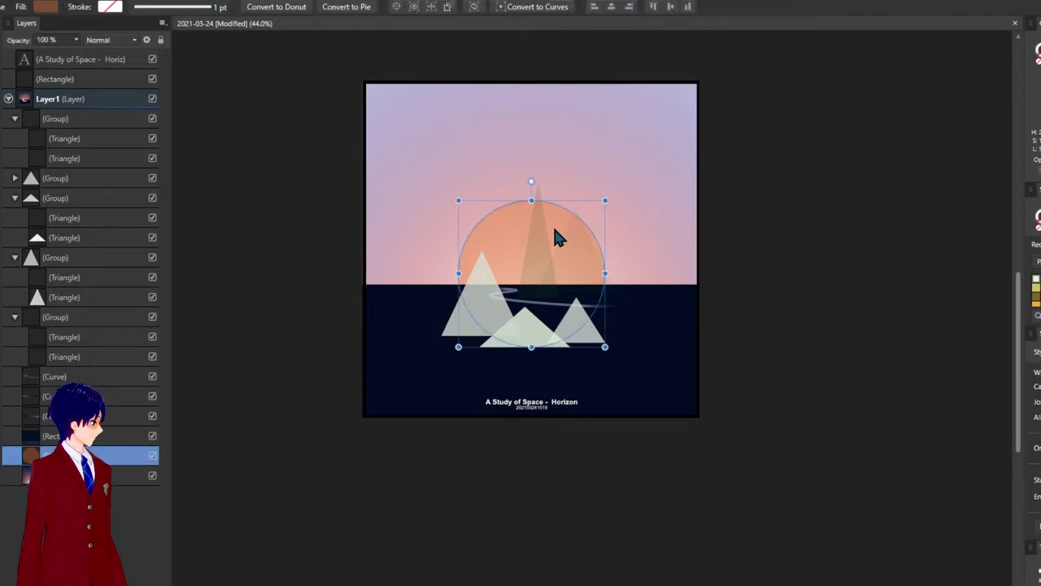
pyautogui.press('Down')
pyautogui.press('Down')
pyautogui.press('Down')
pyautogui.press('Down')
pyautogui.press('Down')
pyautogui.press('Down')
pyautogui.press('Down')
pyautogui.press('Down')
pyautogui.press('Down')
pyautogui.press('Down')
pyautogui.press('Down')
pyautogui.press('Down')
pyautogui.press('Down')
pyautogui.press('Down')
pyautogui.press('Down')
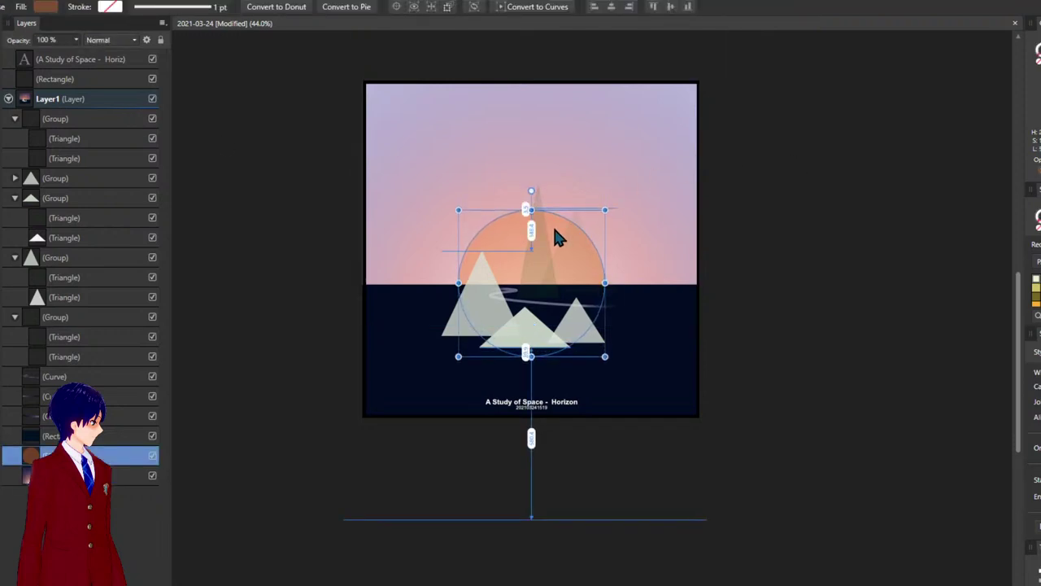
pyautogui.click(916, 279)
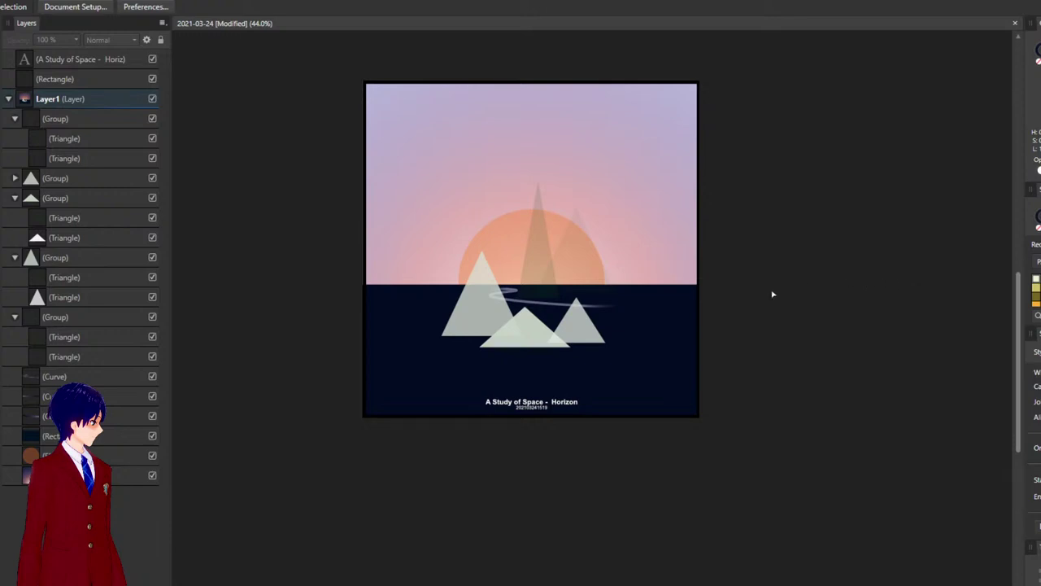
pyautogui.click(511, 236)
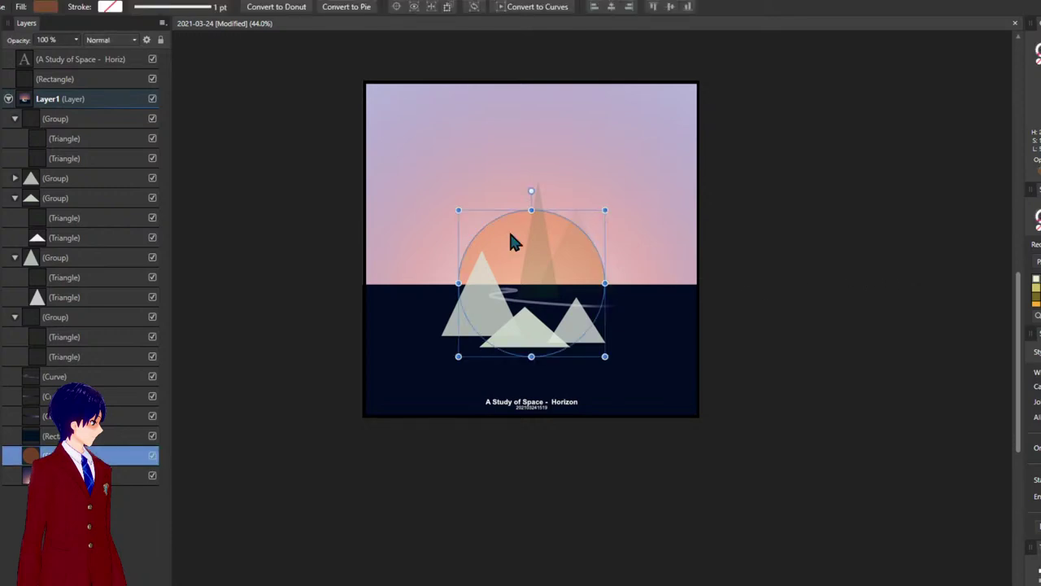
pyautogui.press('Down')
pyautogui.press('Down')
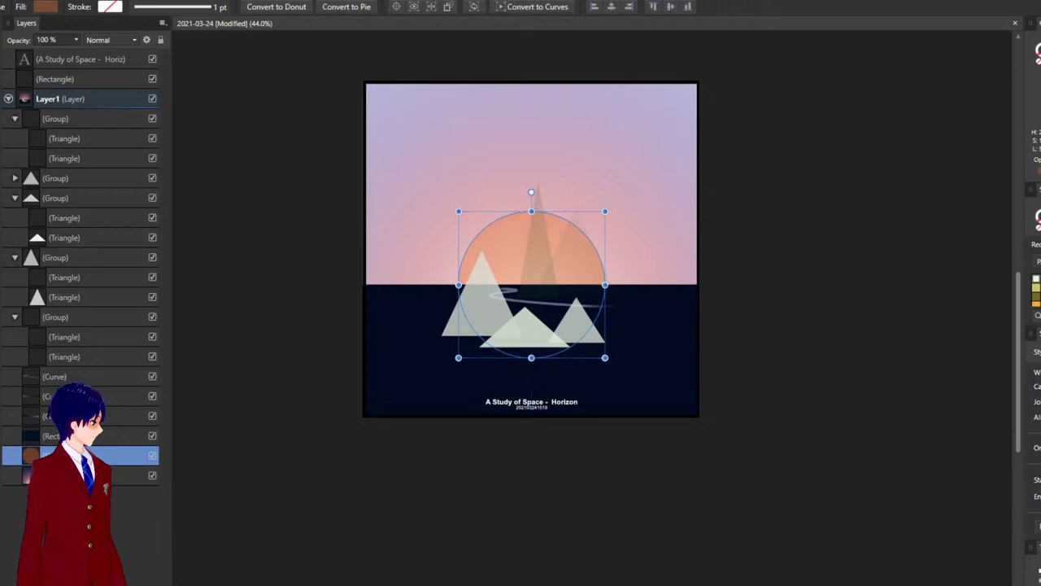
pyautogui.press('Down')
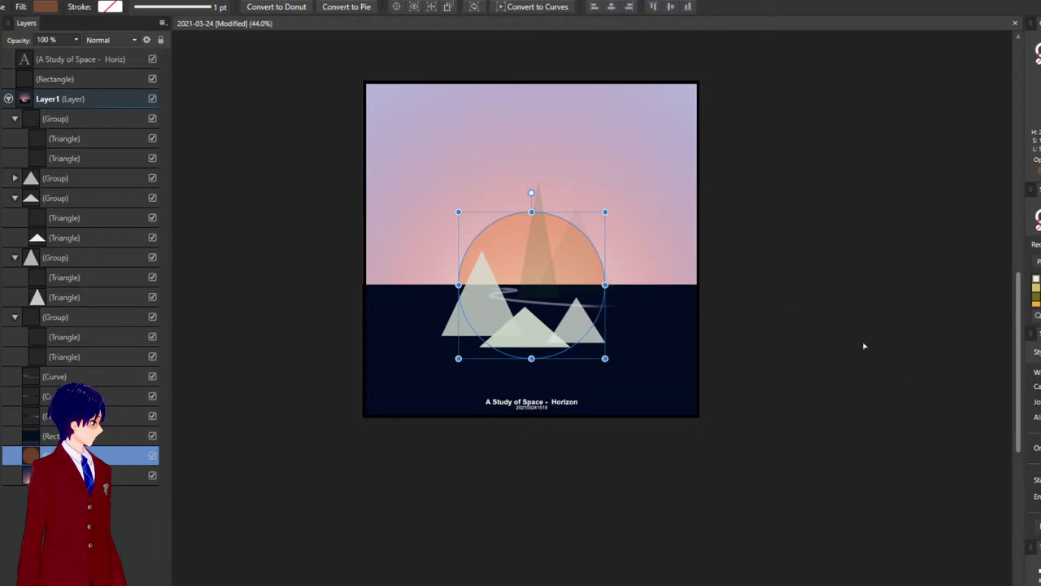
pyautogui.click(797, 301)
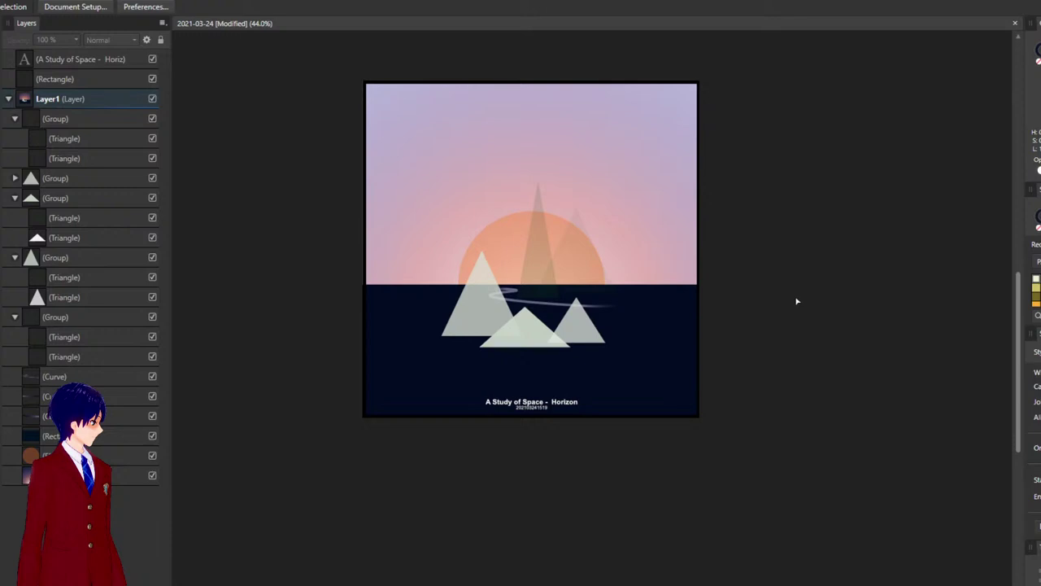
# - Try different strengths of white glow around the sun in the sky's radial gradient and keep a subtle one
pyautogui.click(588, 163)
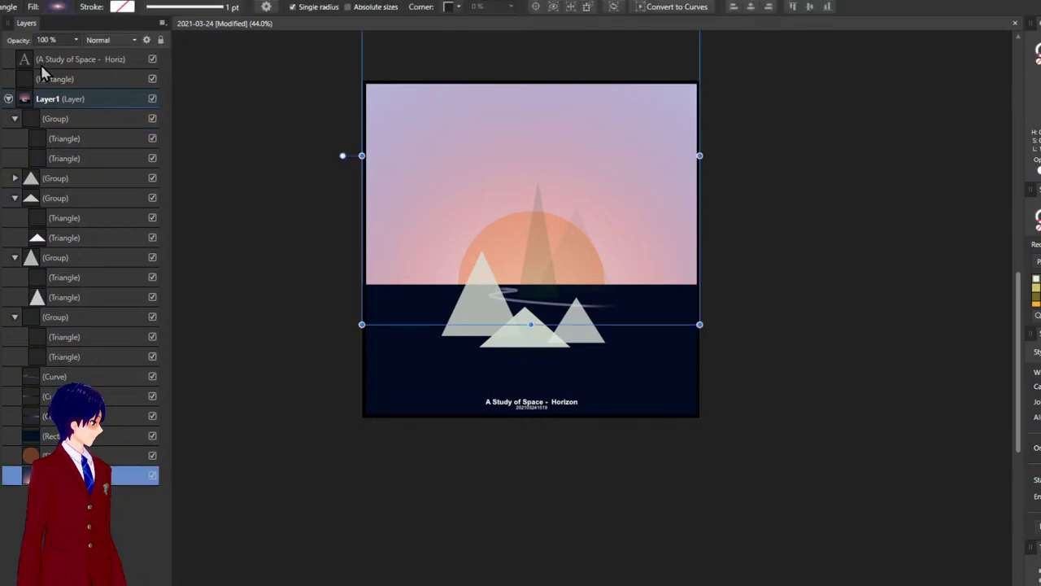
pyautogui.click(96, 66)
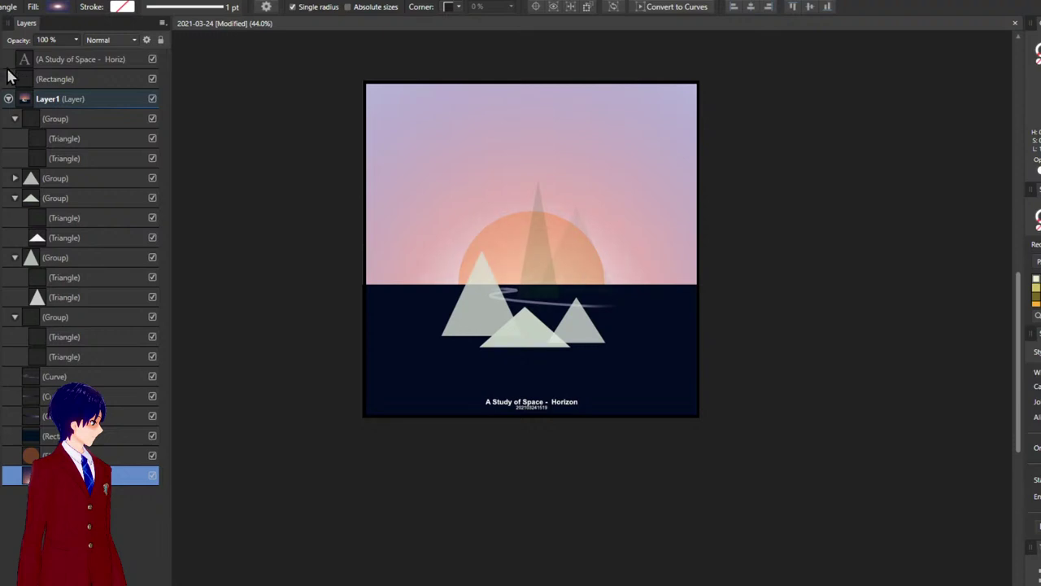
pyautogui.click(35, 98)
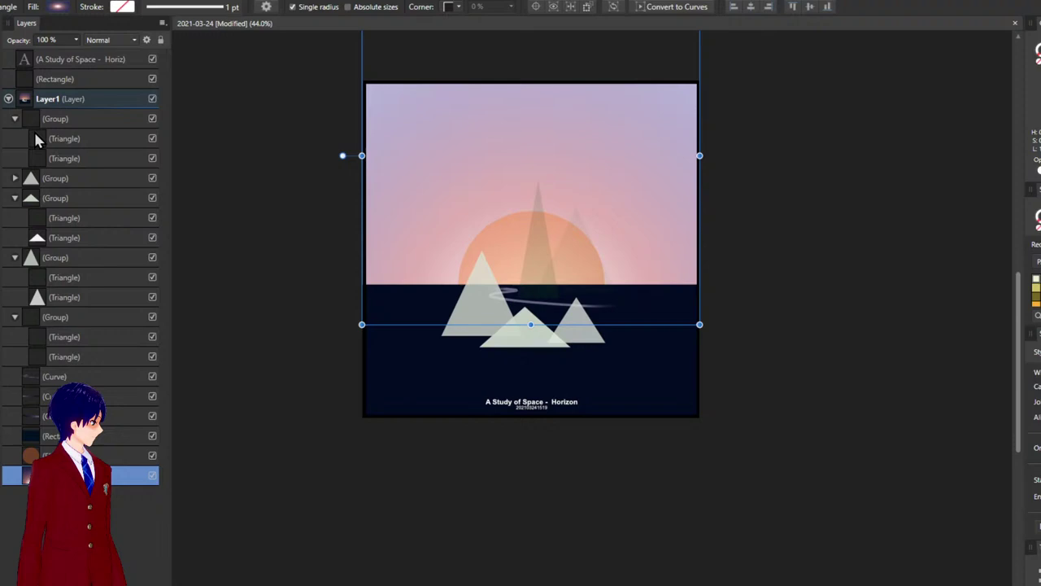
pyautogui.hotkey('ctrl', 'z')
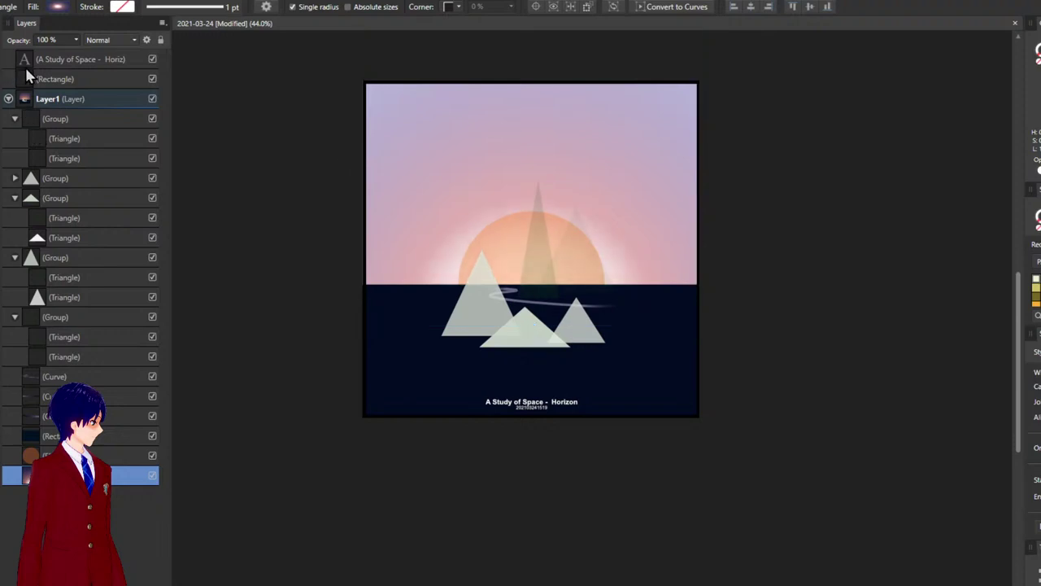
pyautogui.click(96, 102)
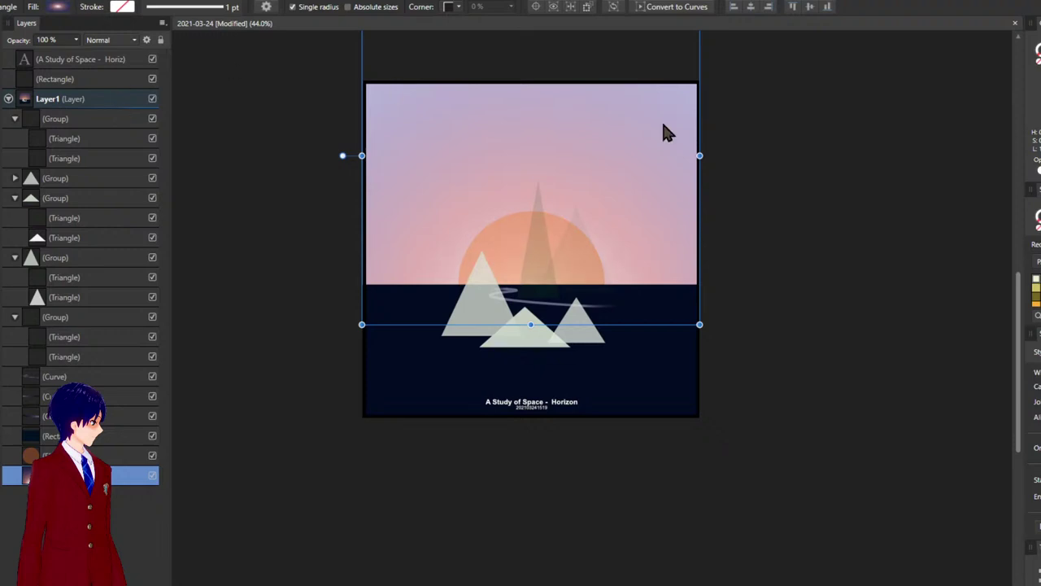
pyautogui.click(870, 184)
# - Change the caption text's fill to light grey and save the document
pyautogui.scroll(-5, 841, 306)
pyautogui.moveTo(864, 420); pyautogui.dragTo(664, 332)
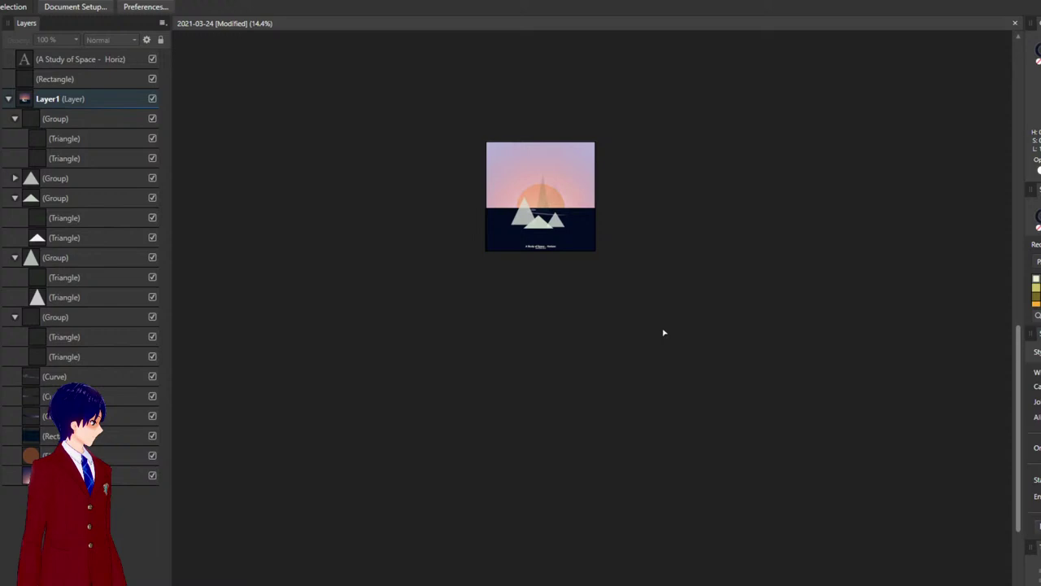
pyautogui.scroll(5, 665, 332)
pyautogui.moveTo(409, 187); pyautogui.dragTo(654, 277)
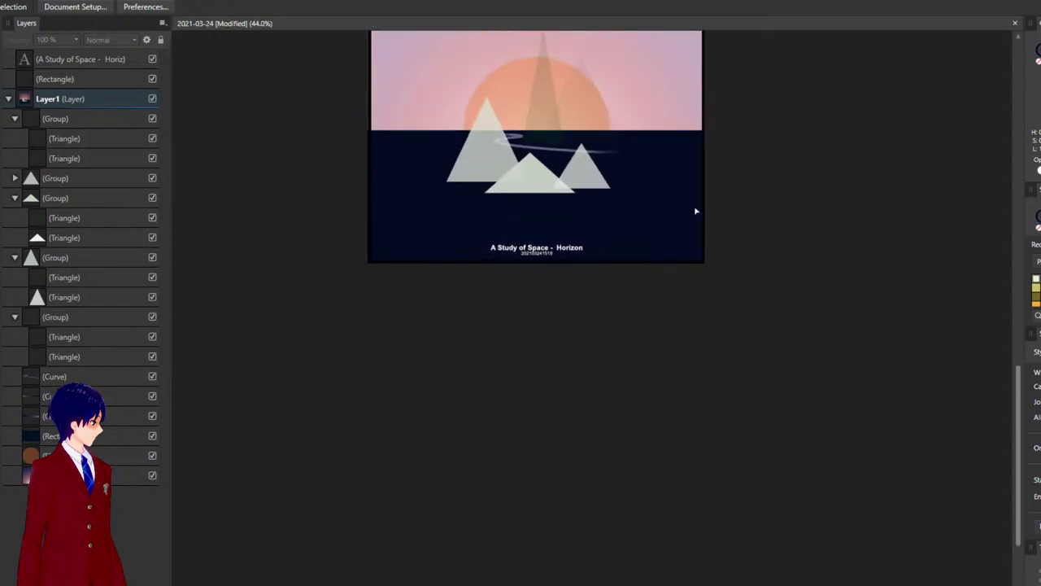
pyautogui.click(669, 155)
pyautogui.click(794, 192)
pyautogui.click(525, 255)
pyautogui.press('v')
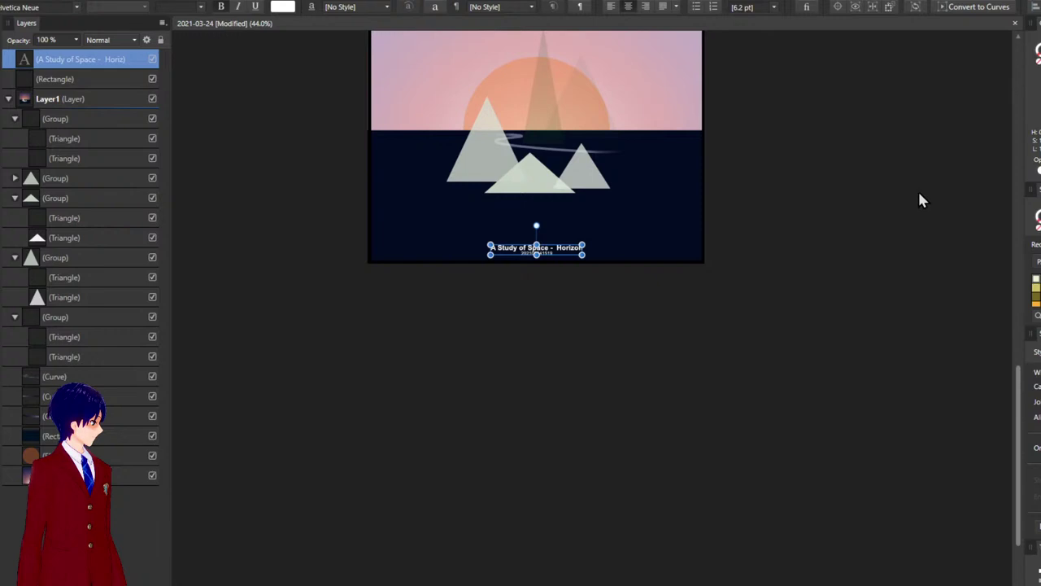
pyautogui.scroll(10, 534, 247)
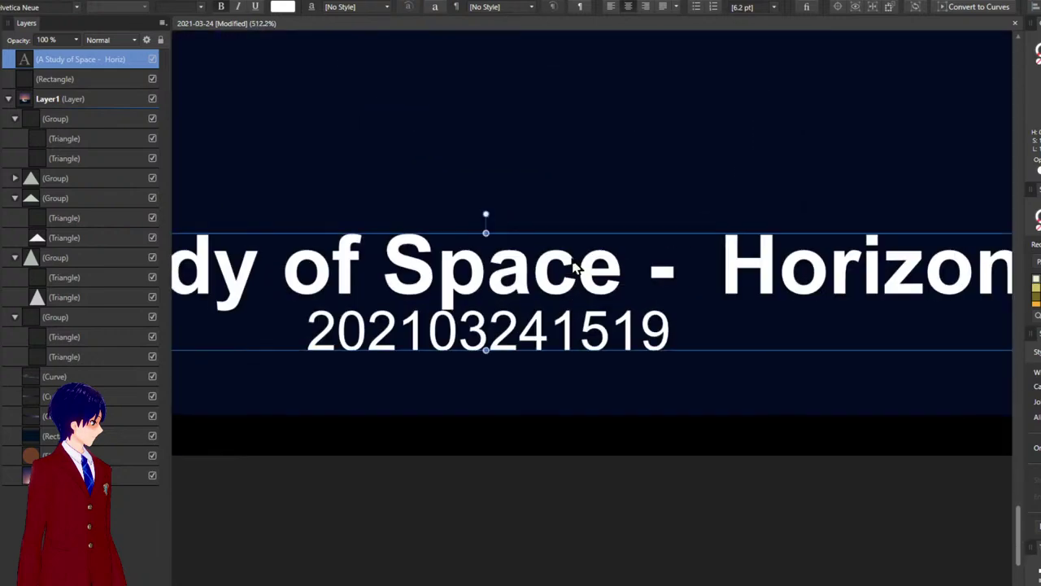
pyautogui.scroll(-2, 752, 332)
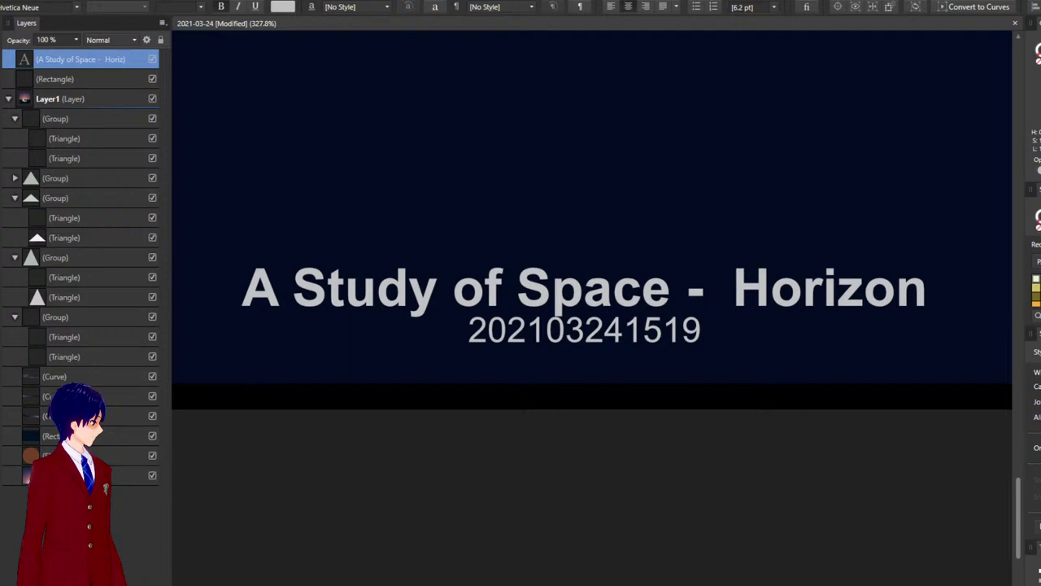
pyautogui.scroll(-10, 908, 327)
pyautogui.moveTo(825, 431); pyautogui.dragTo(601, 404)
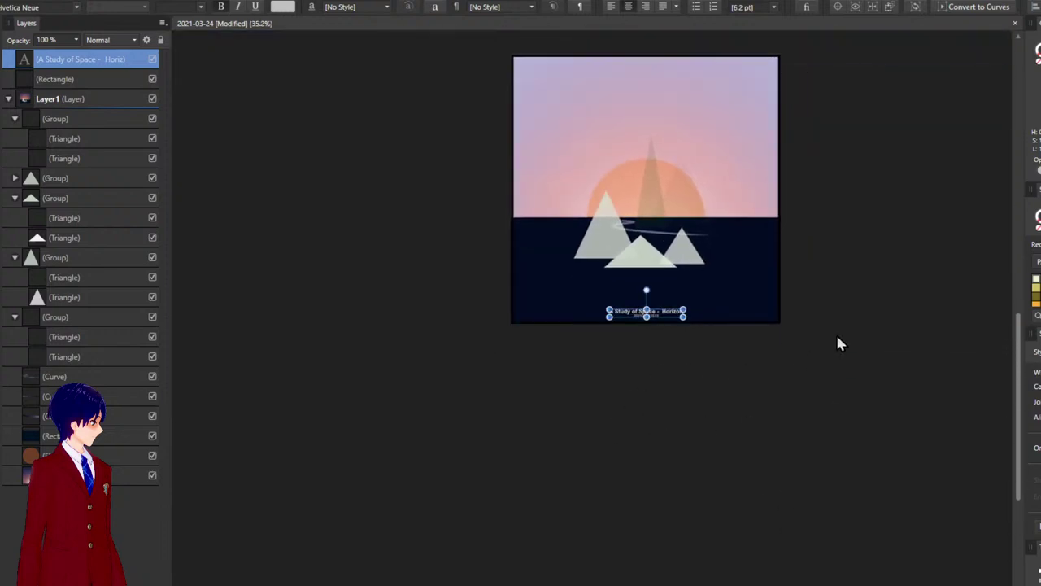
pyautogui.click(839, 342)
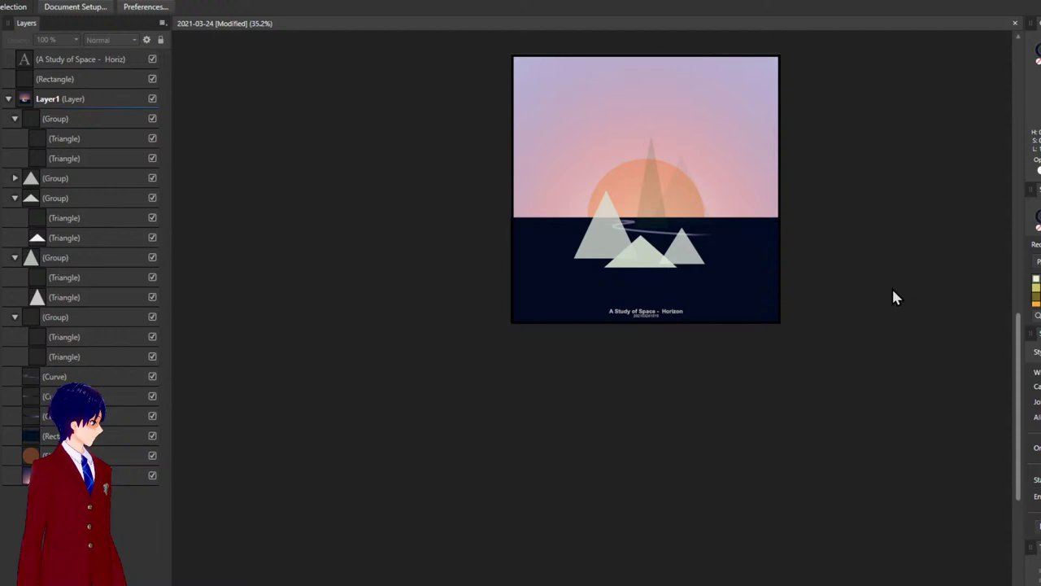
pyautogui.moveTo(913, 283); pyautogui.dragTo(767, 360)
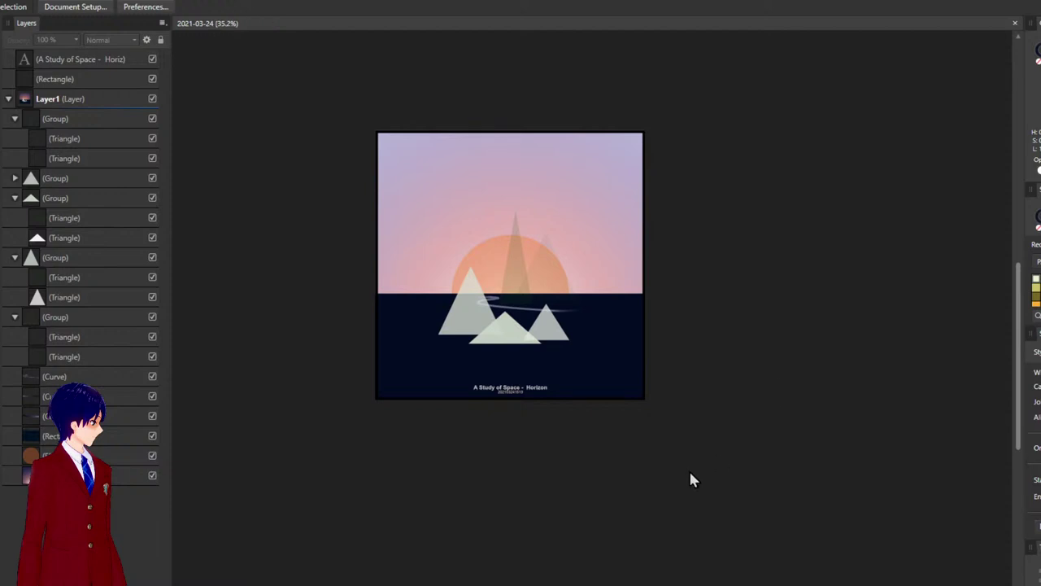
# - Brighten the caption text's fill to a near-white grey
pyautogui.scroll(3, 611, 457)
pyautogui.click(362, 282)
pyautogui.scroll(1, 366, 277)
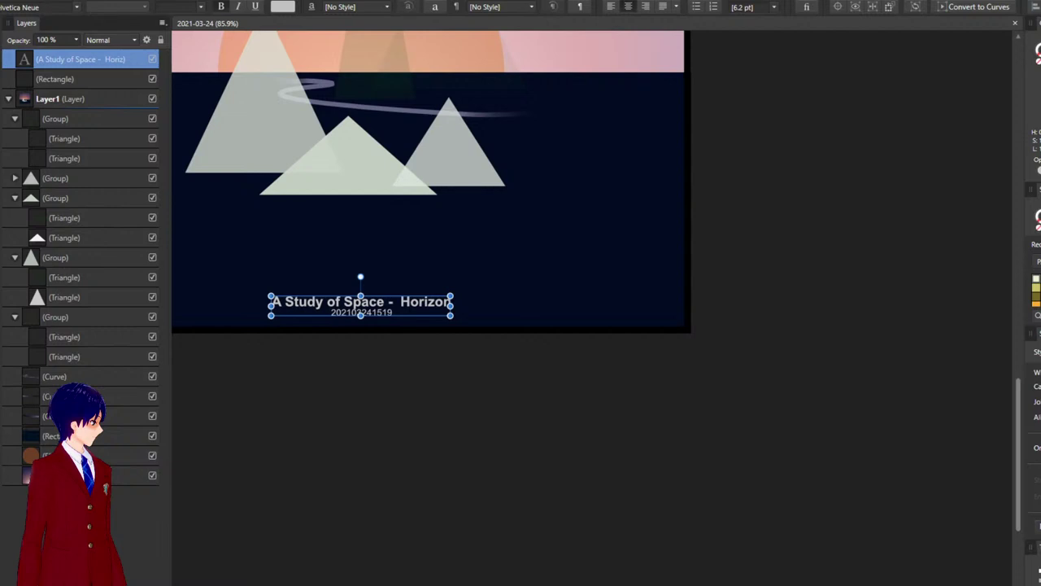
pyautogui.hotkey('ctrl', 'd')
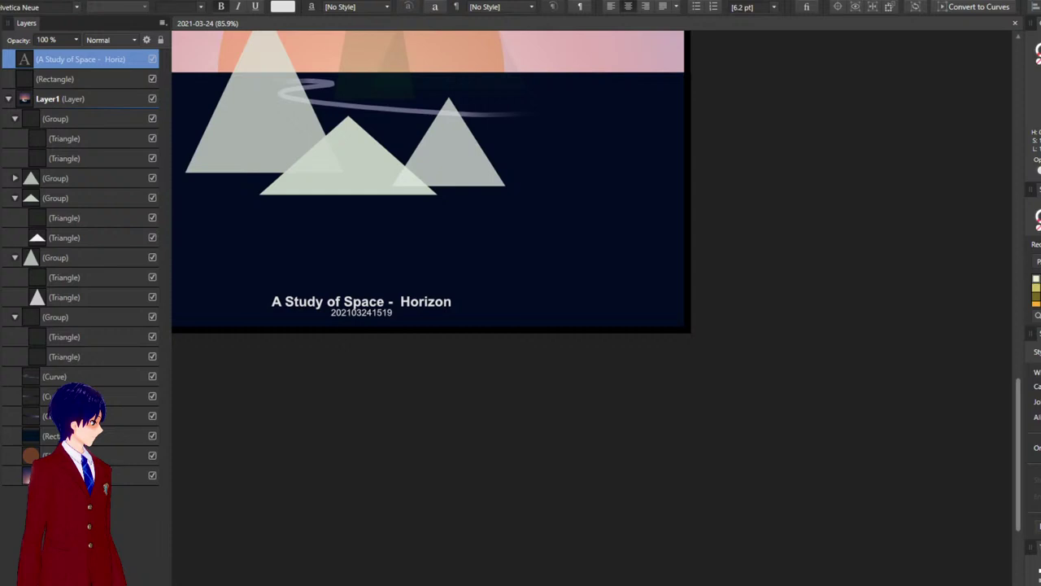
pyautogui.click(831, 234)
pyautogui.moveTo(716, 200); pyautogui.dragTo(850, 300)
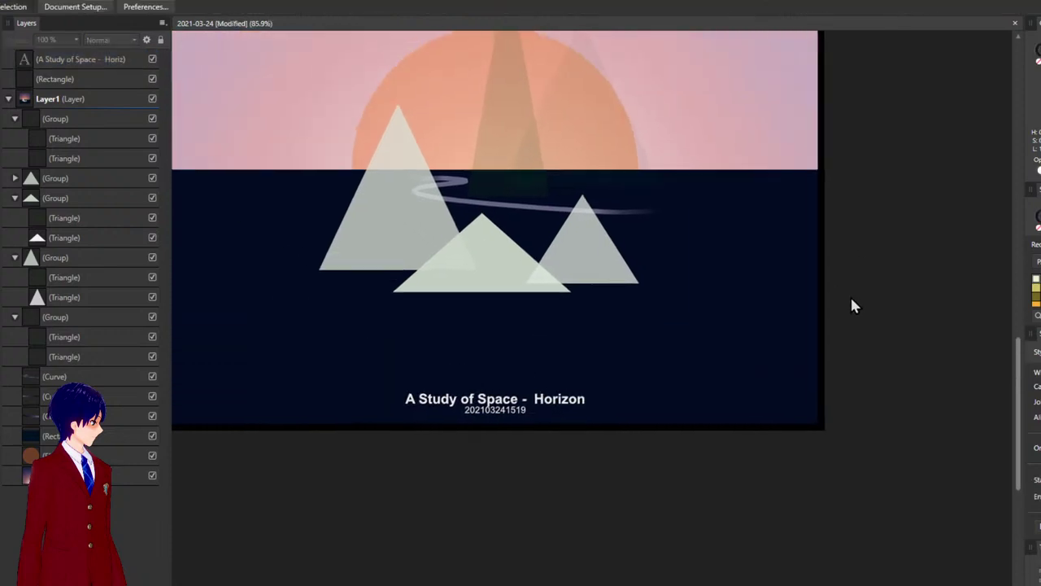
# - Save the 2021-03-24 document with the whole artwork in view
pyautogui.scroll(-4, 819, 294)
pyautogui.moveTo(849, 249); pyautogui.dragTo(734, 324)
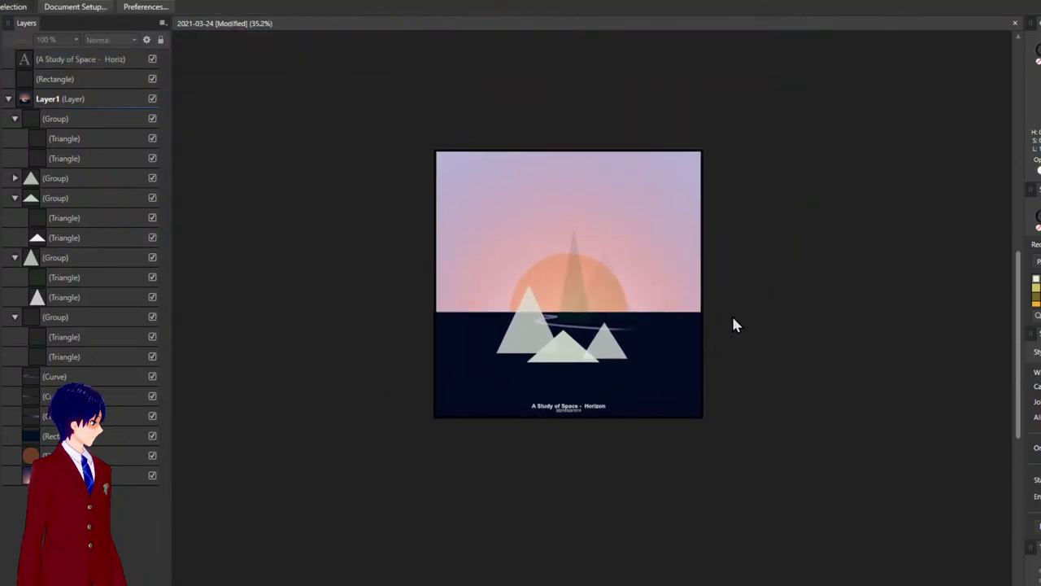
pyautogui.scroll(5, 732, 323)
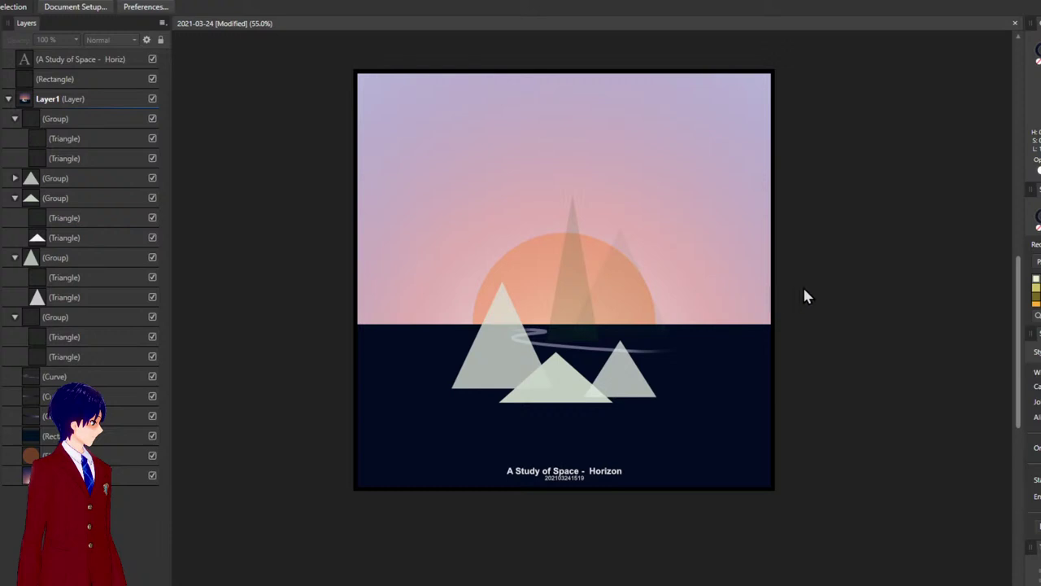
pyautogui.hotkey('ctrl', 's')
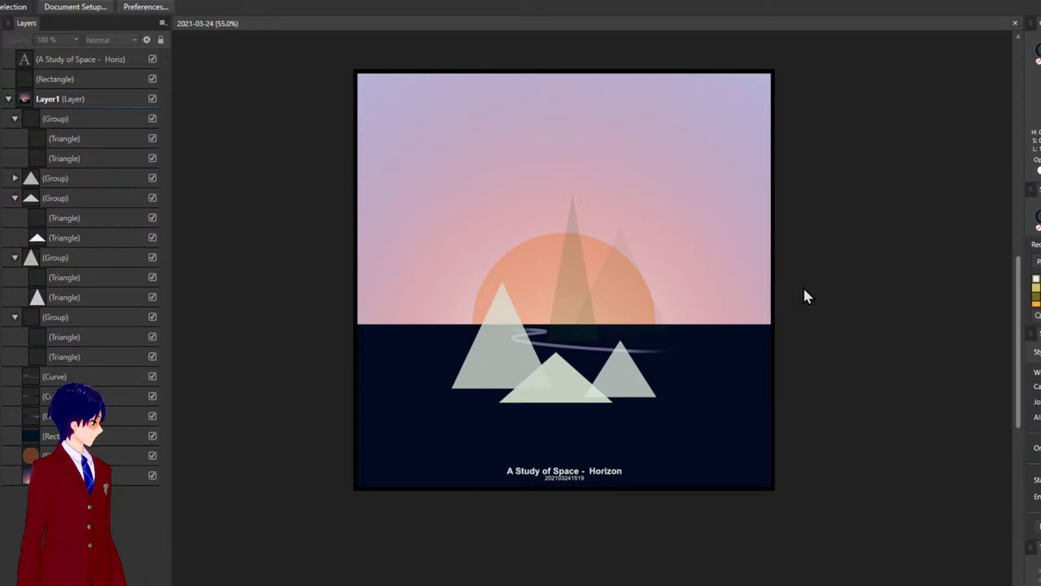